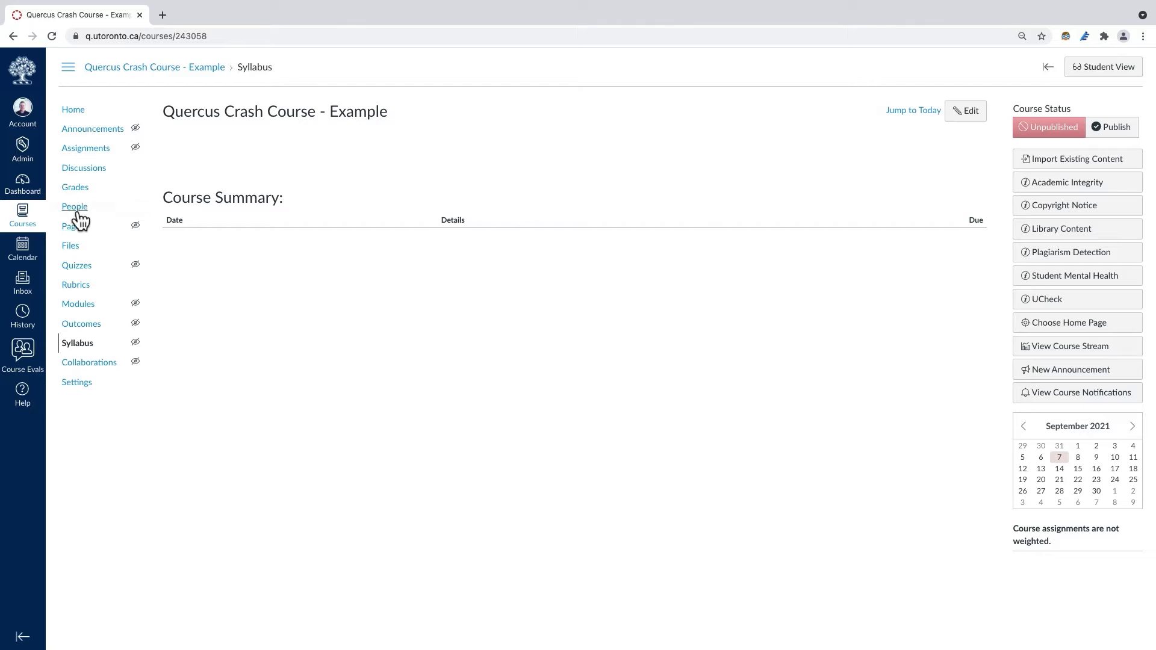
View the course's people list and look through the course details in the settings.
left_click(75, 208)
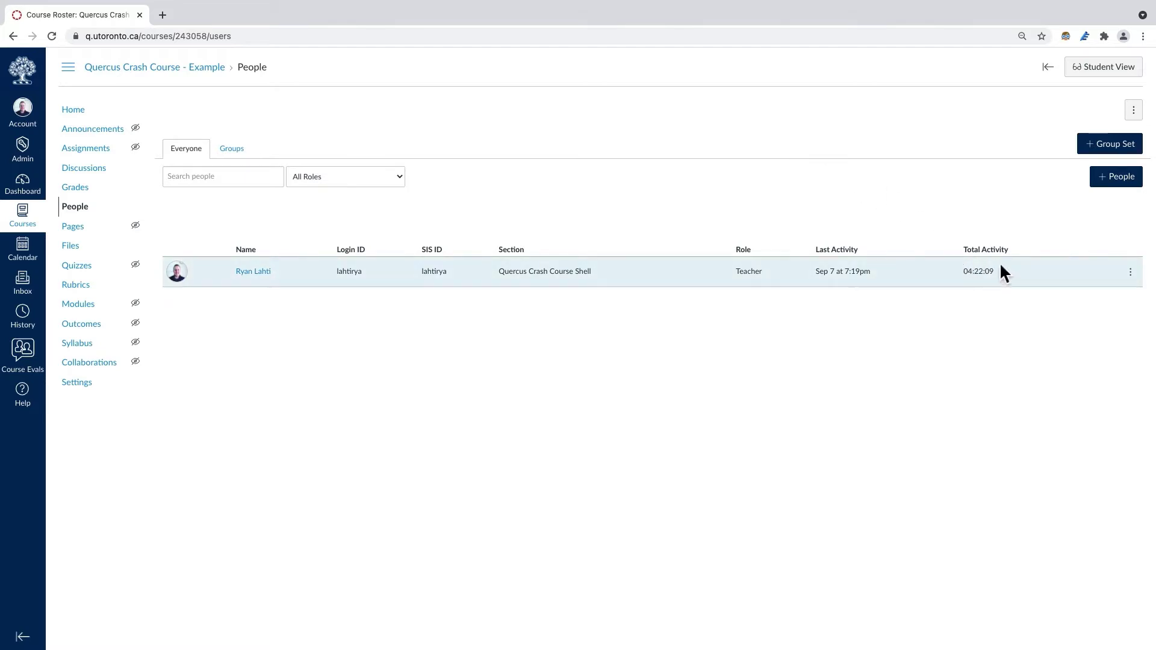
left_click(77, 383)
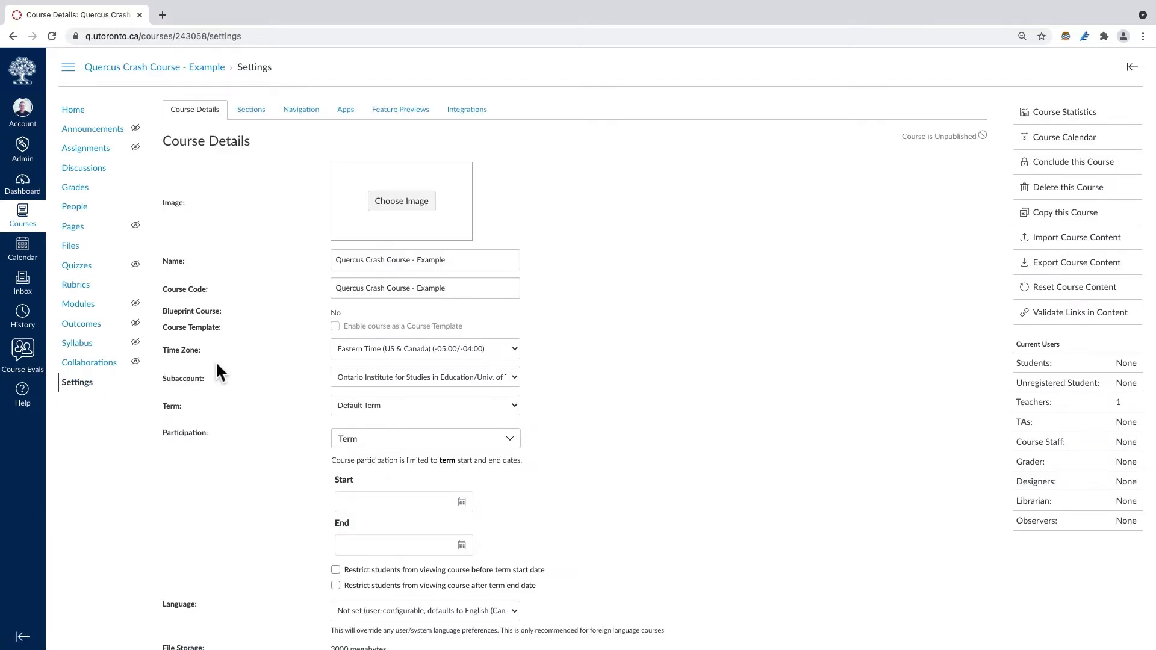
scroll(426, 224, "down", 5)
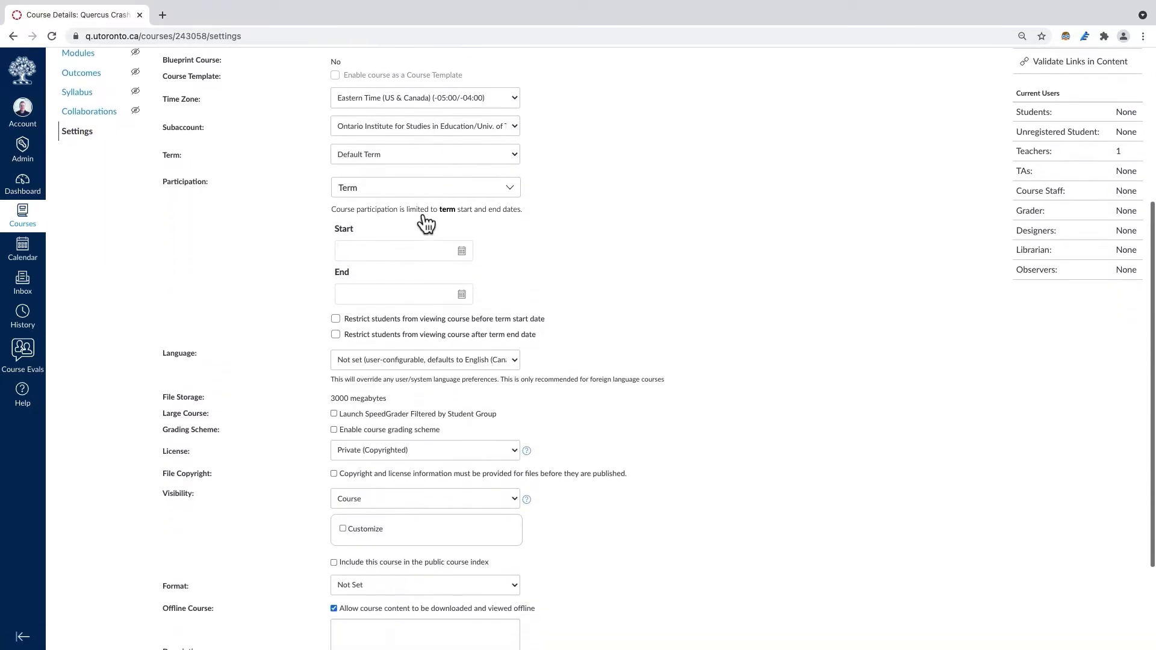
scroll(425, 224, "down", 3)
scroll(413, 219, "up", 8)
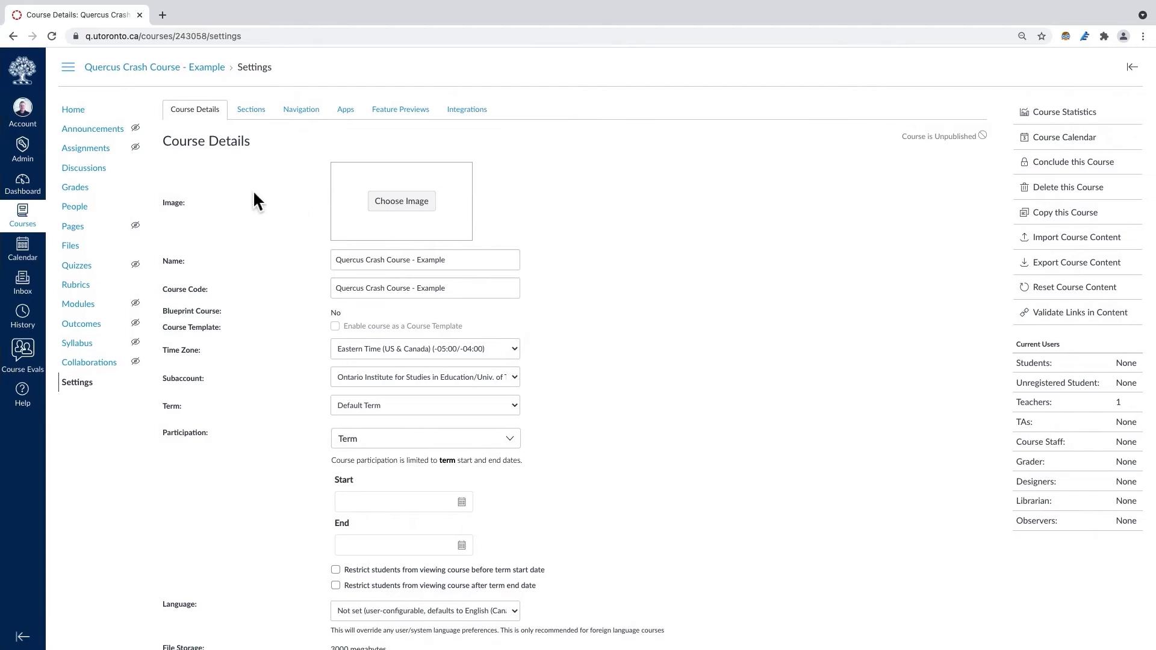
Reorder the course navigation so Modules, Syllabus, Quizzes, Outcomes and Rubrics follow Files in that order, and save it.
left_click(301, 114)
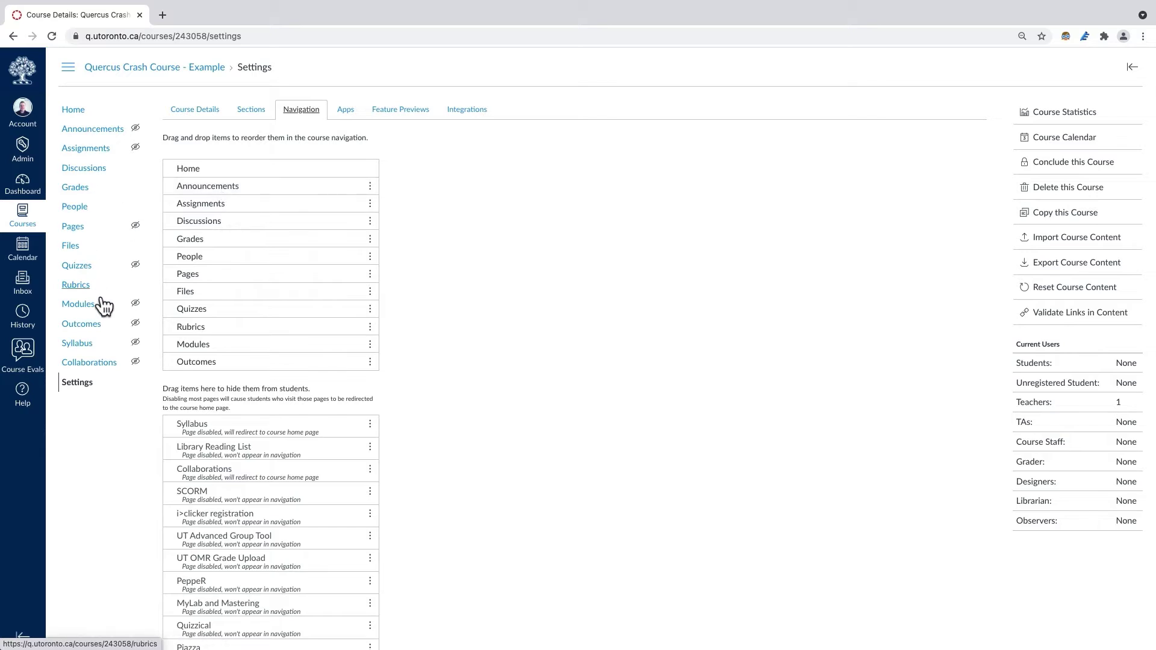
left_click_drag(214, 363, 199, 412)
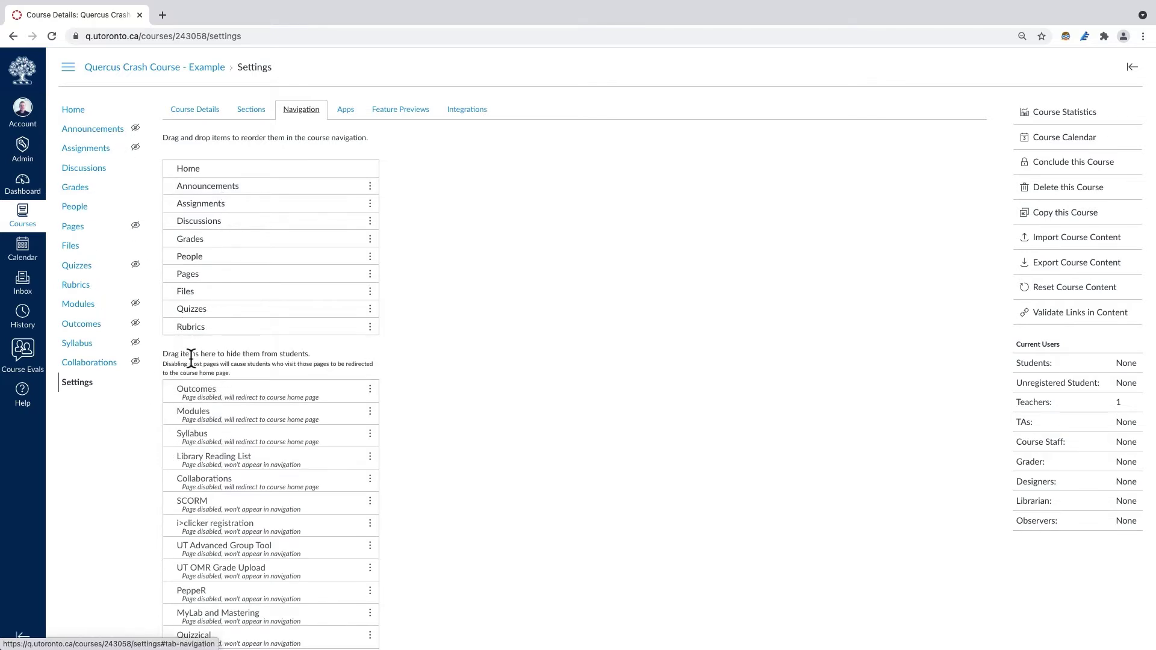
mouse_move(193, 328)
left_mouse_down()
mouse_move(199, 379)
mouse_move(199, 329)
left_mouse_up()
left_click_drag(193, 389, 186, 348)
left_click_drag(193, 392, 192, 305)
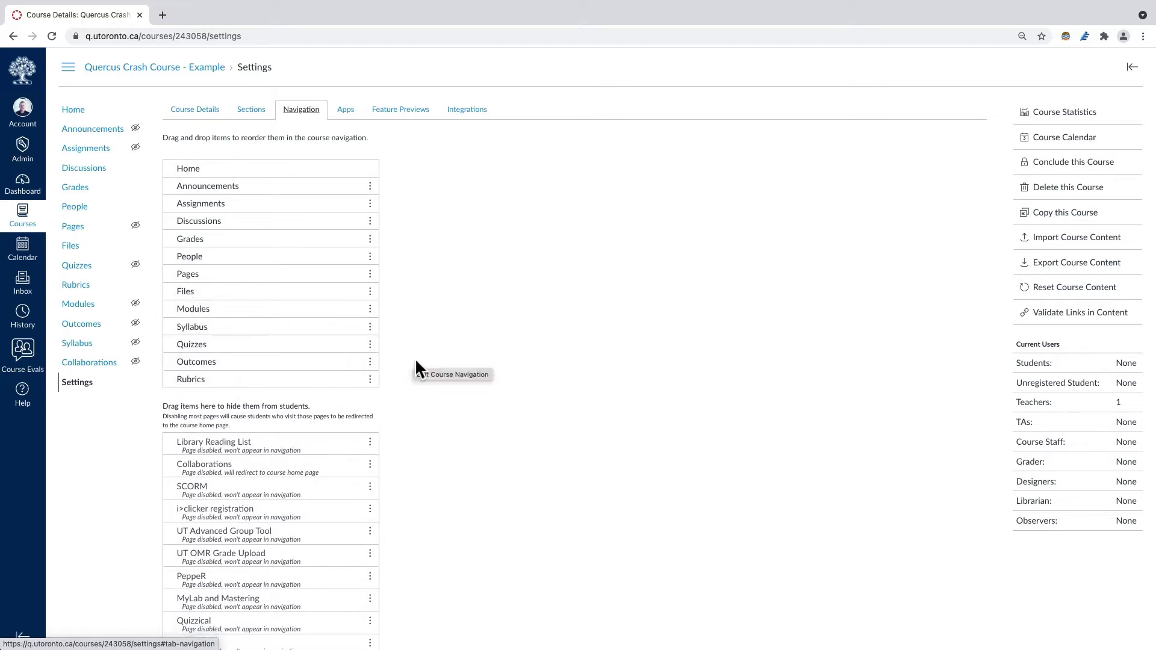
scroll(415, 361, "down", 3)
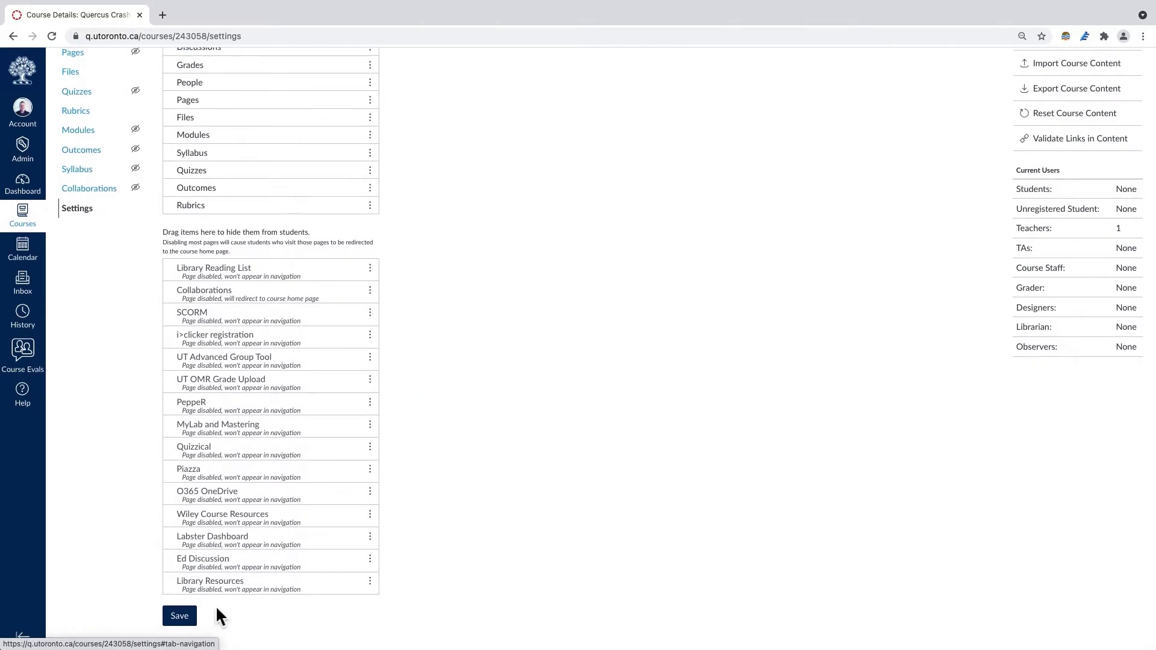
left_click(181, 617)
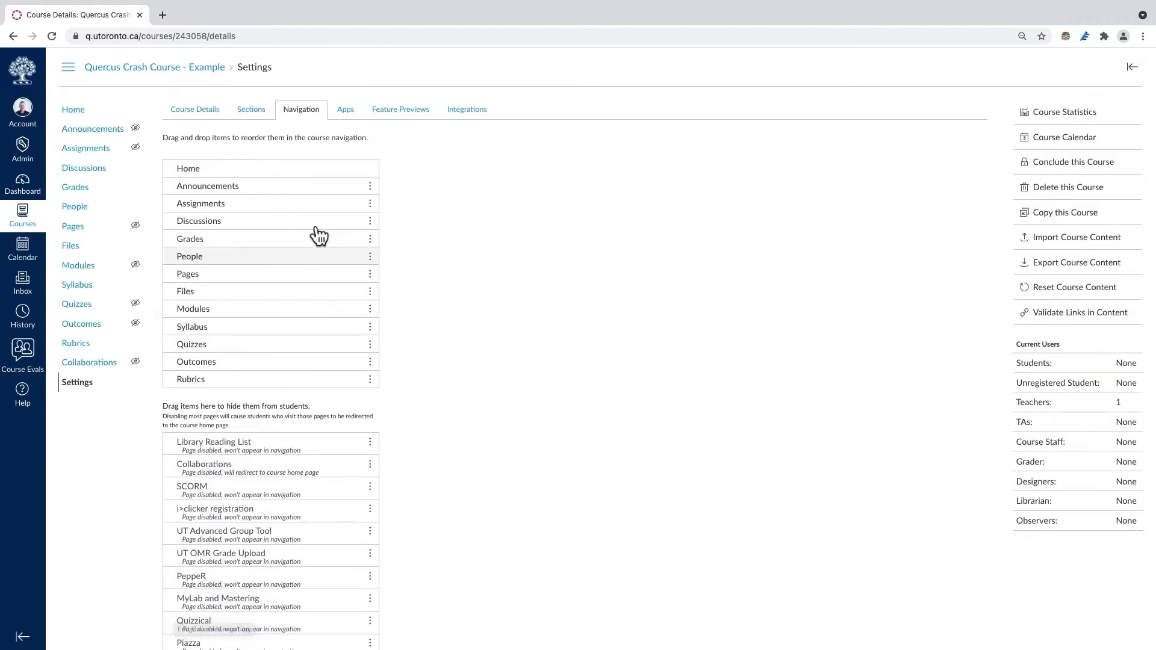
Enable the New Quizzes feature preview for the course.
left_click(400, 112)
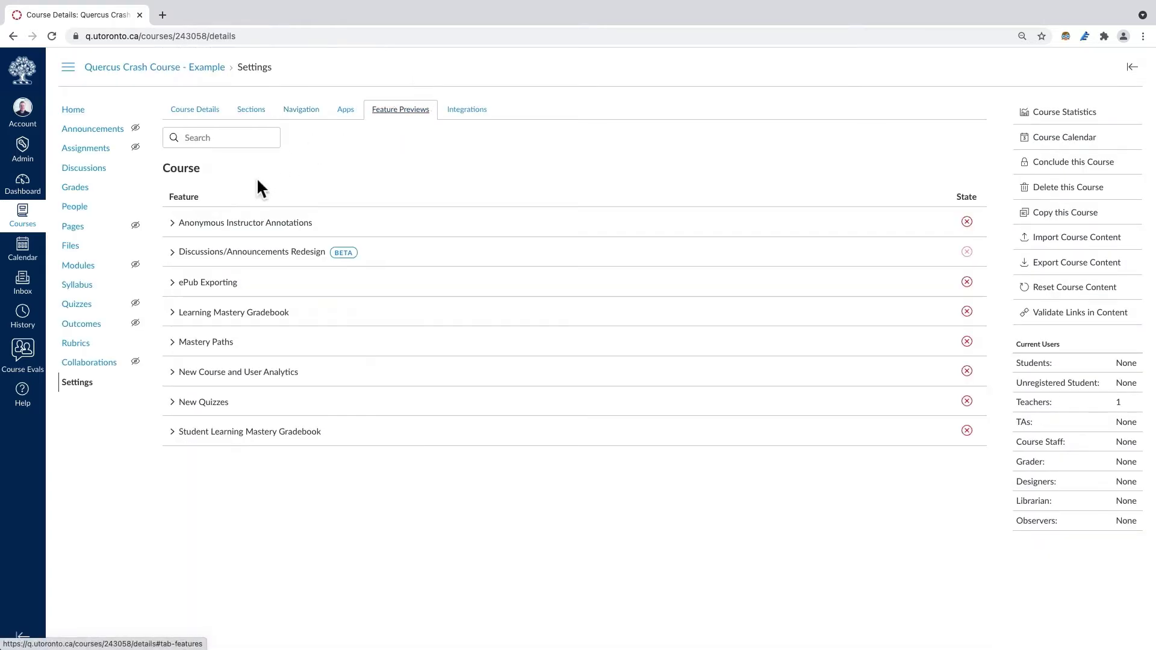
left_click(175, 402)
left_click(967, 405)
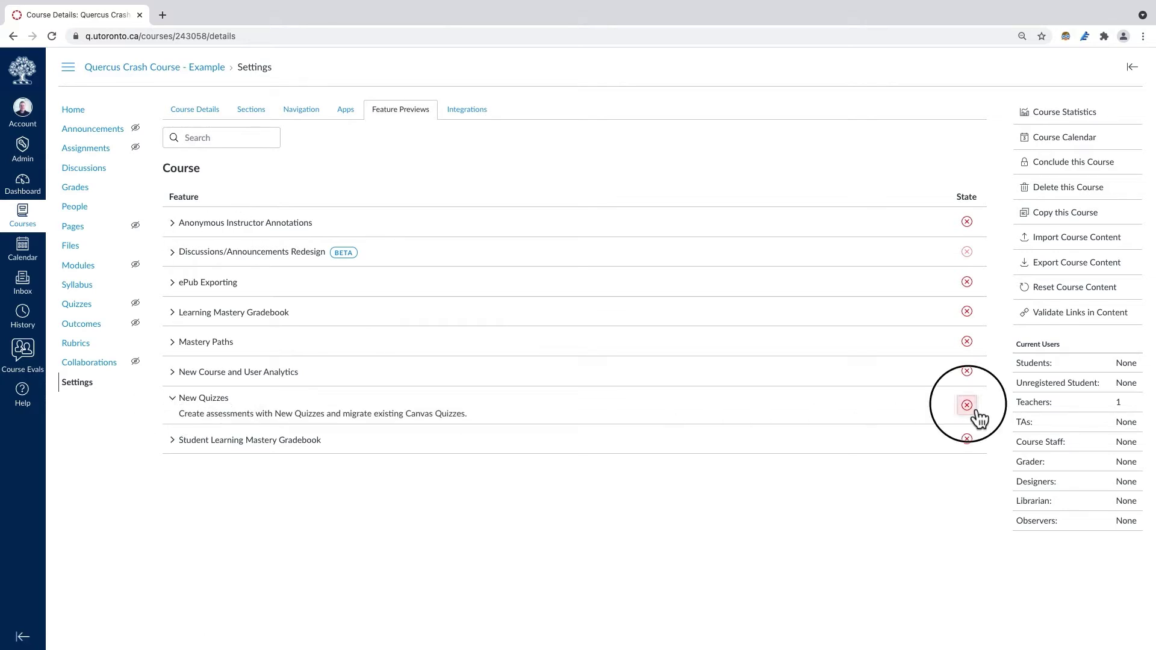
left_click(971, 433)
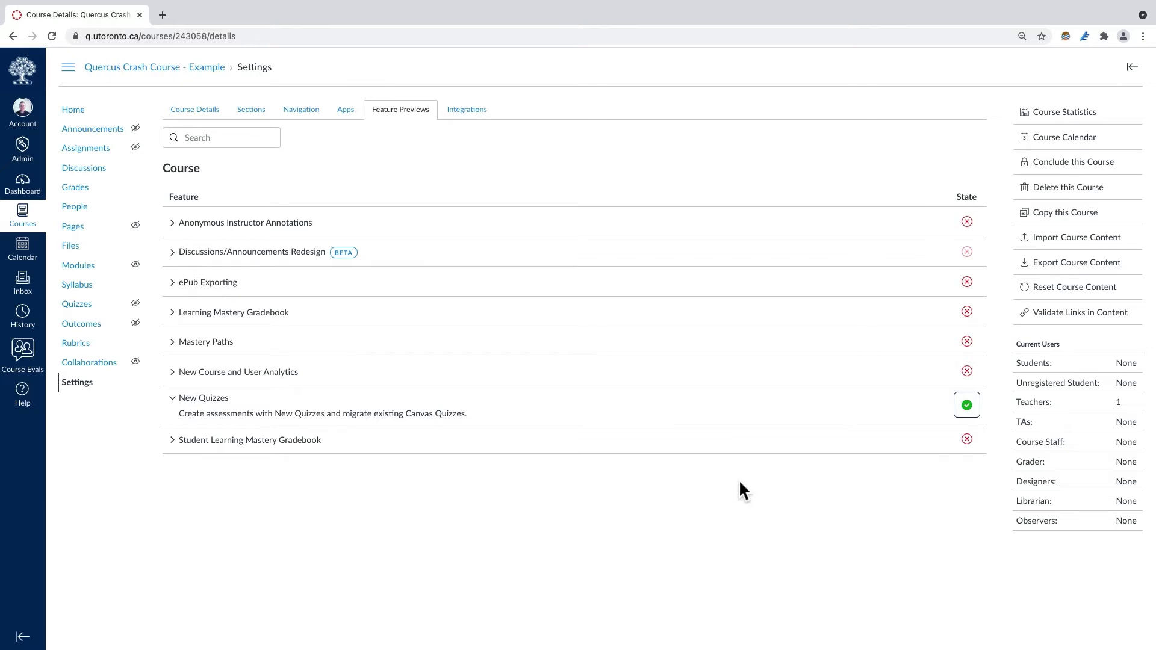
Return to the course home and save Syllabus as the content displayed on the home page.
left_click(79, 115)
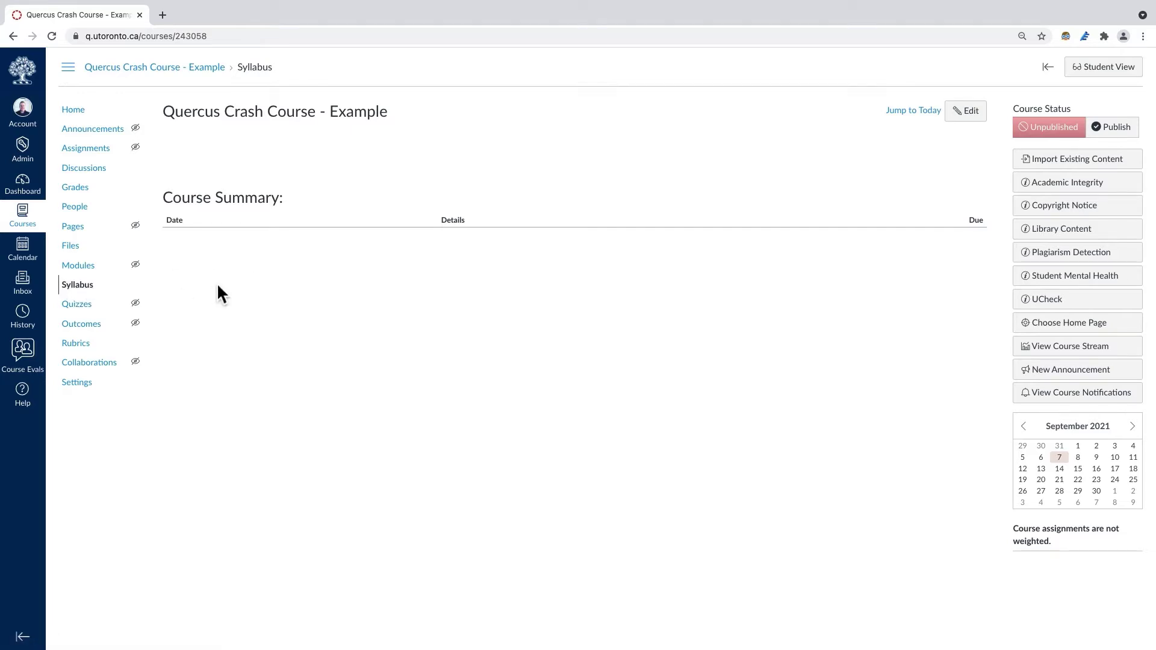
left_click(1066, 325)
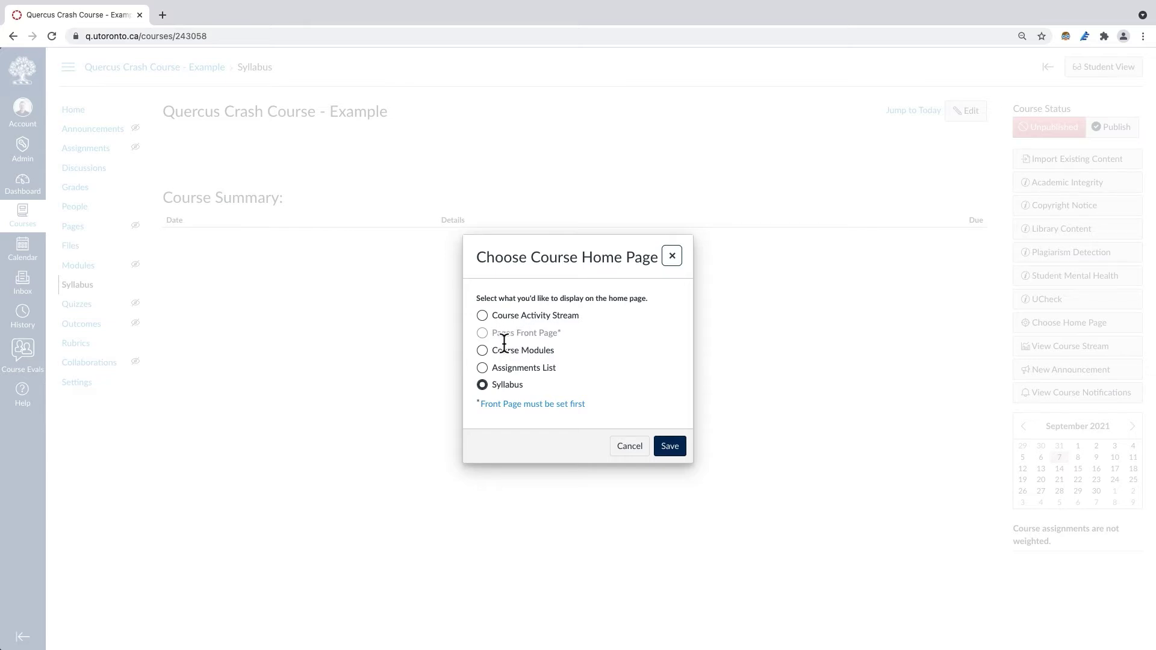
left_click(676, 452)
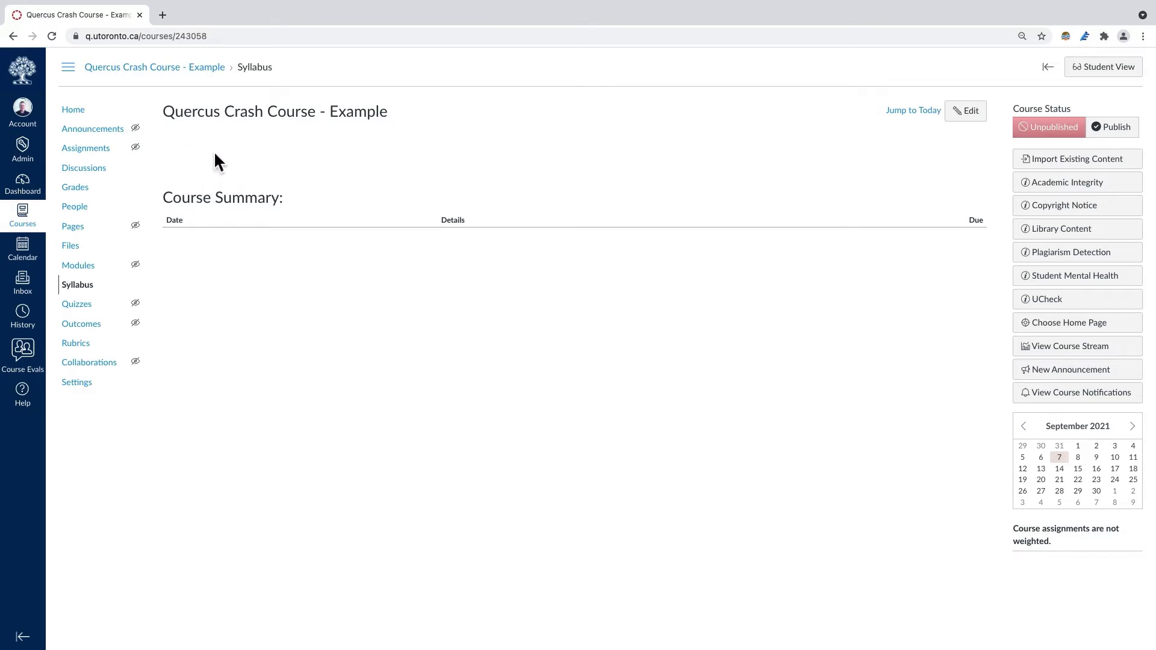
Fill the syllabus description with the Introduction text welcoming faculty to the Quercus Crash Course and a Resources section, and update the syllabus.
left_click(967, 114)
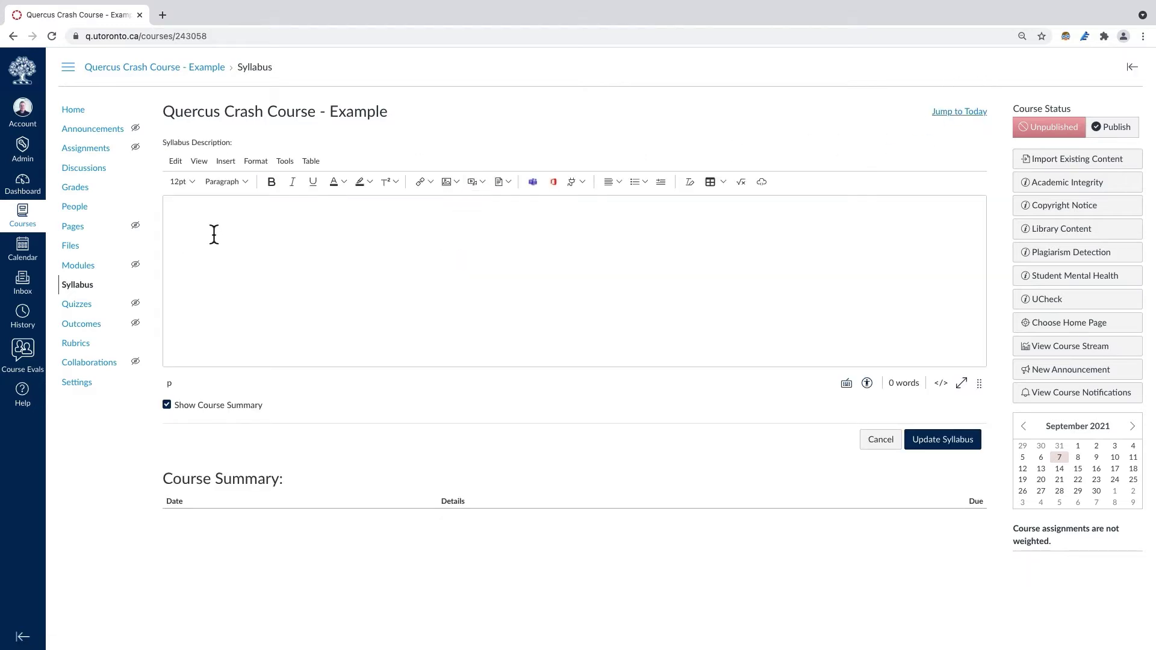
left_click(215, 235)
type("Introduction Hello, and welcome to the Quercus Crash Course. This course shell has been created for faculty that are teaching online. Many of the basic Quercus features are enabled in this course shell, and placeholder information has been added. Feel free to copy this course and make any changes and edits to suit your needs. This course has been separated into four modules. Assignments and discussions have been created, and all course assessments have been grouped and weighted. A sample Library Reading List has been added to this course. This course also includes a beginning of term checklist, which is helpful for instructors who are new to Quercus and teaching online at the University of Toronto. Resources If you are looking to made edits and changes to the Quercus Crash Course, please view the following videos:")
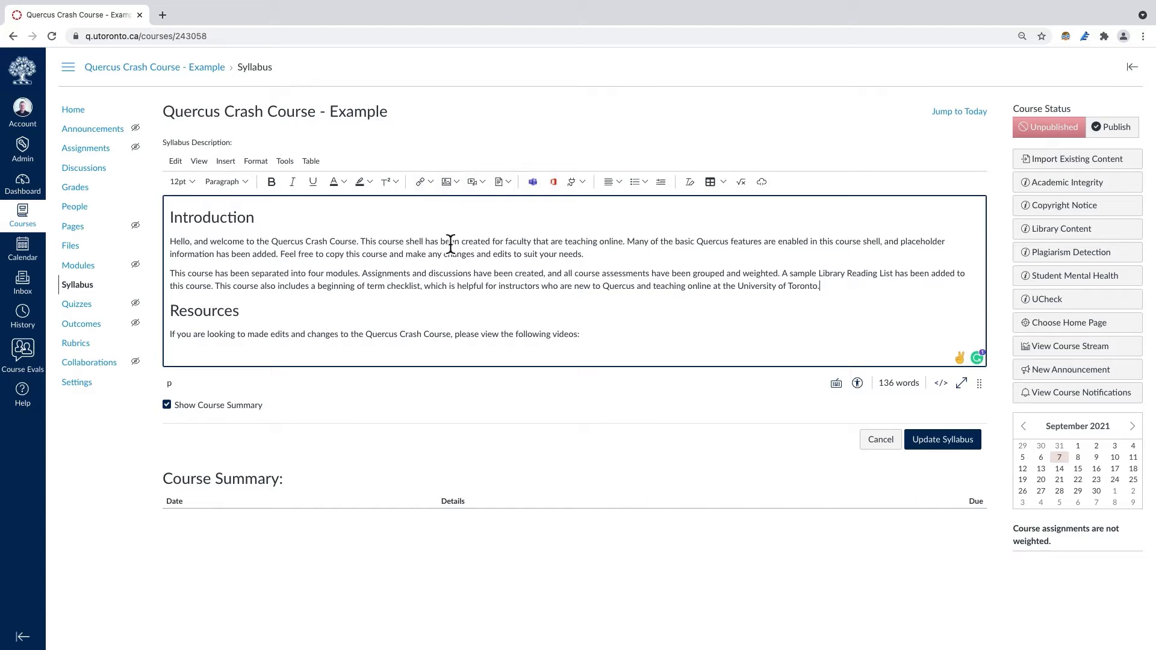
left_click(943, 440)
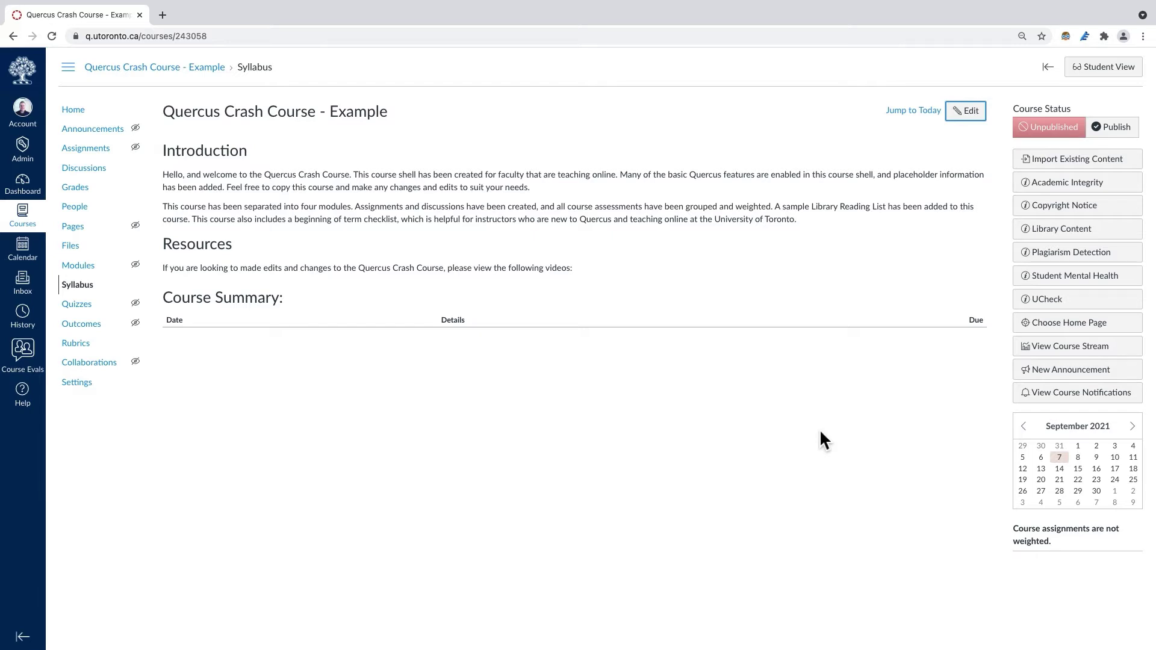
Upload Lecture 2 to Lecture 8 and the five Fullan PDFs from Course Materials to the course files, leaving out the quiz image.
left_click(73, 247)
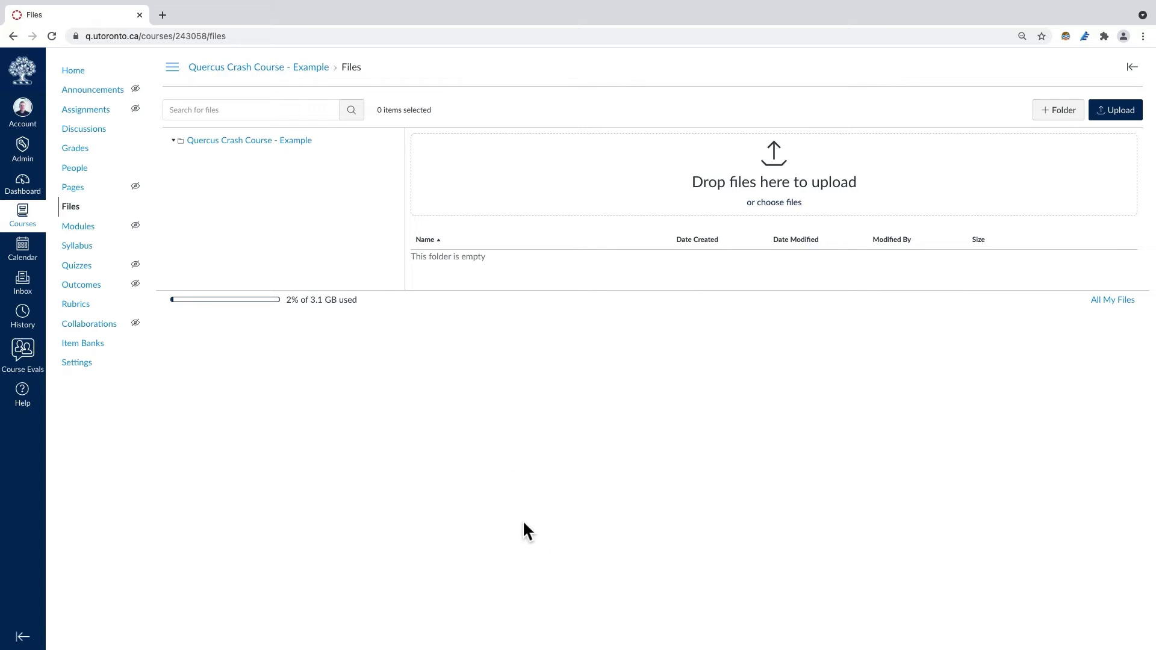
left_click(1119, 114)
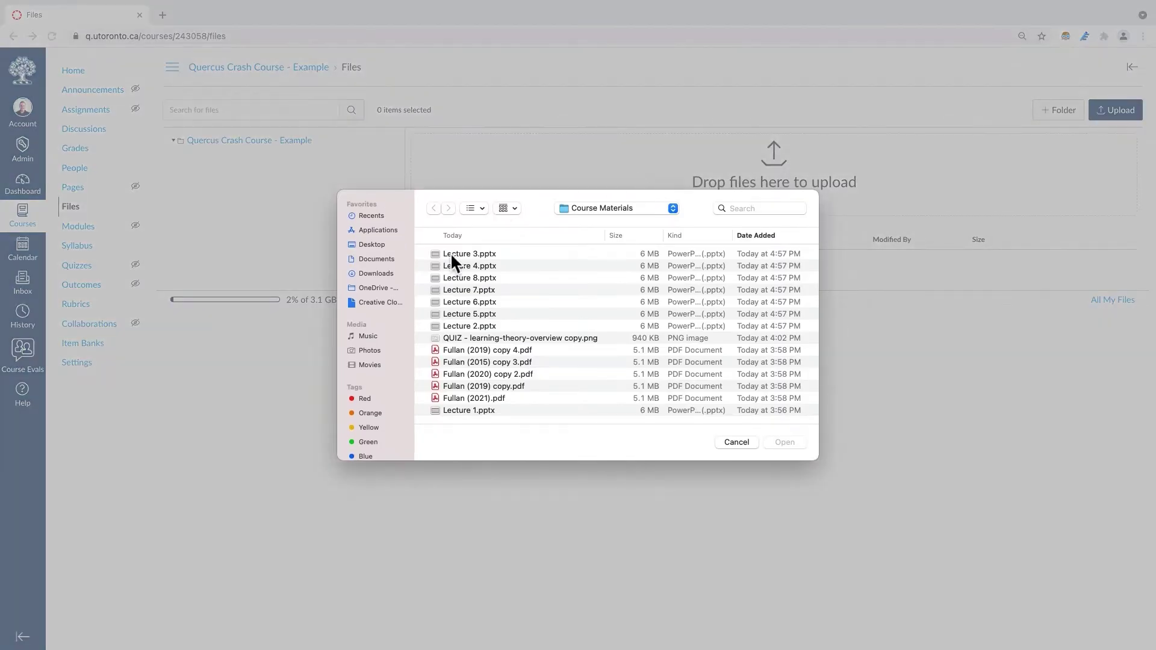
left_click(452, 254)
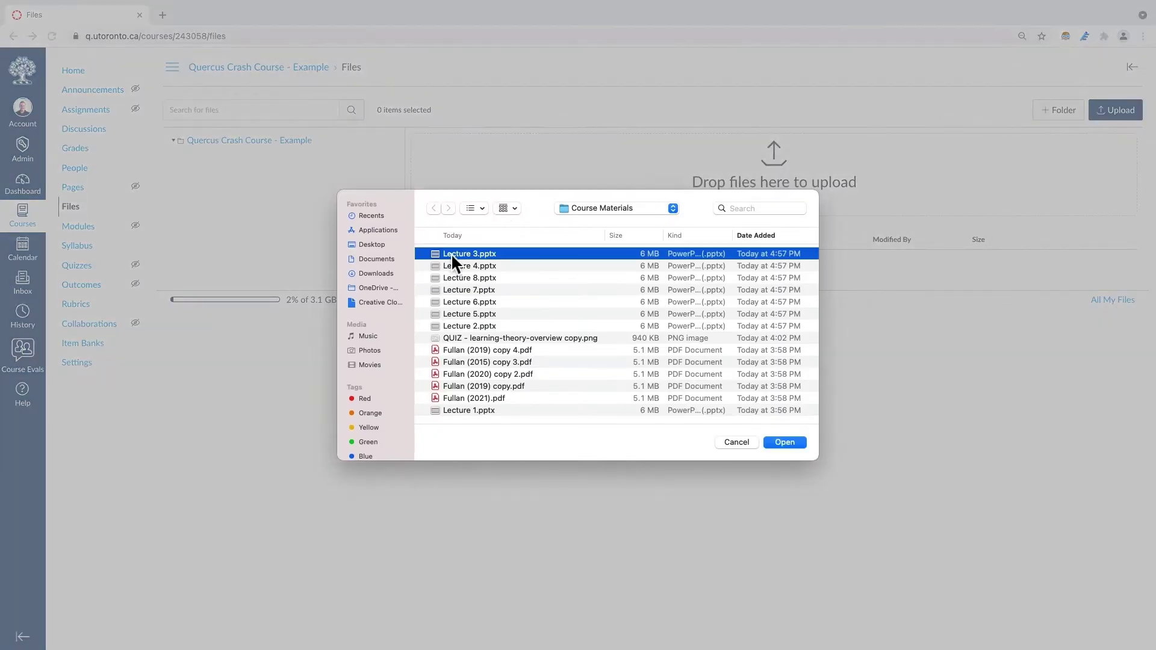
scroll(451, 319, "right", 1)
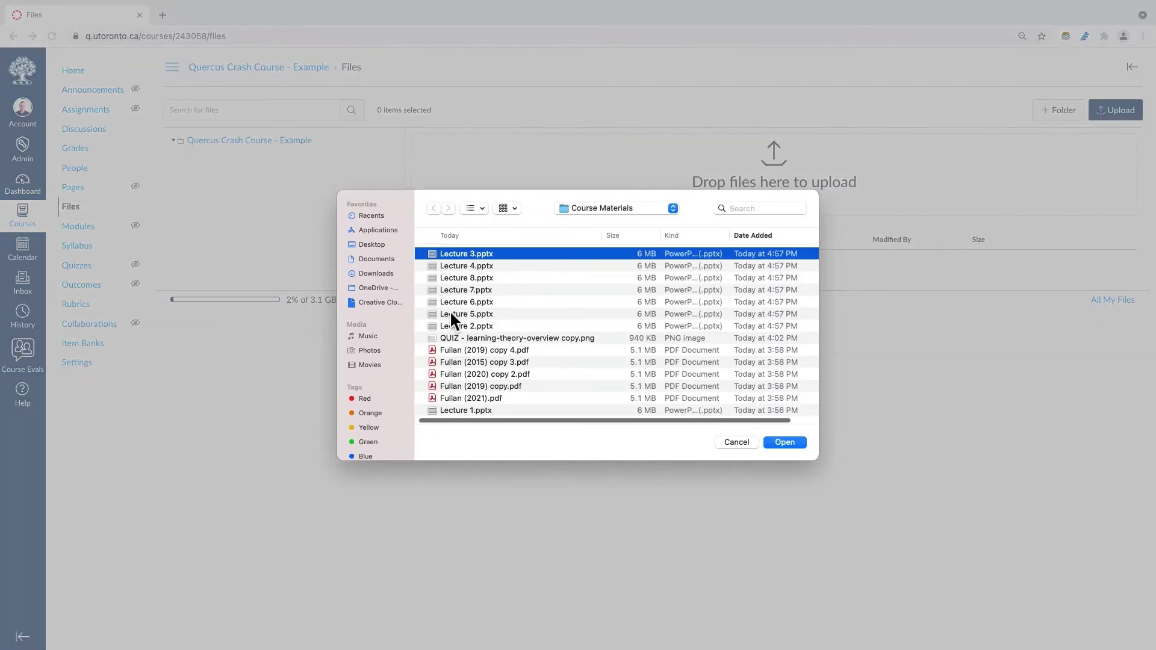
left_click(450, 398, "shift")
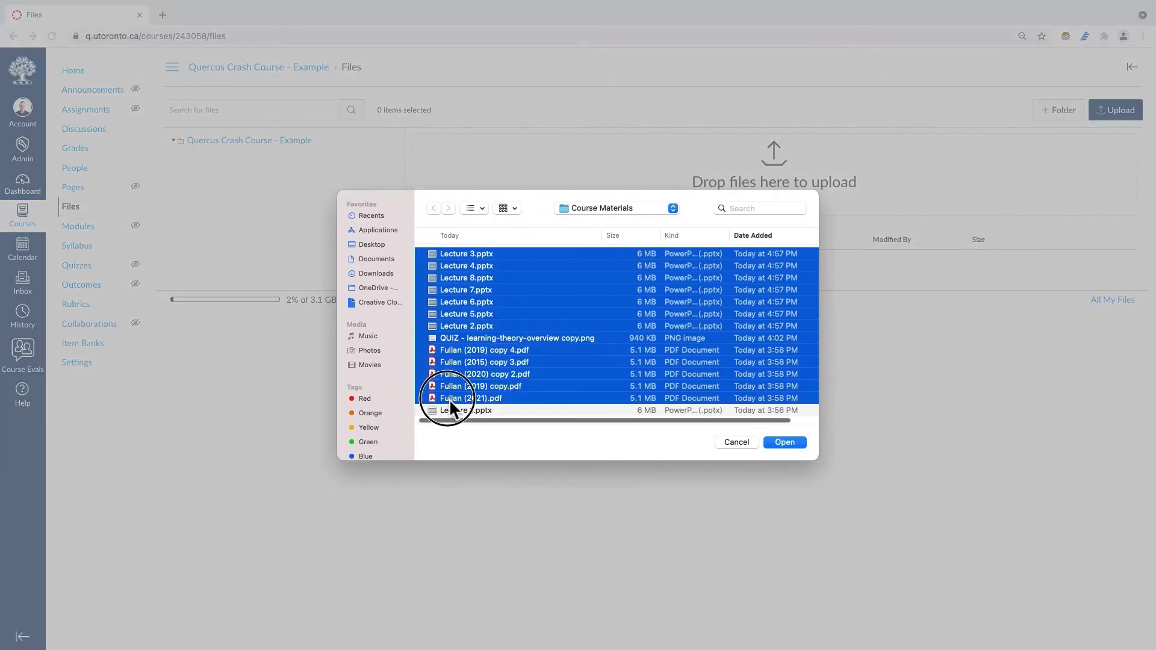
left_click(469, 338, "super")
left_click(785, 442)
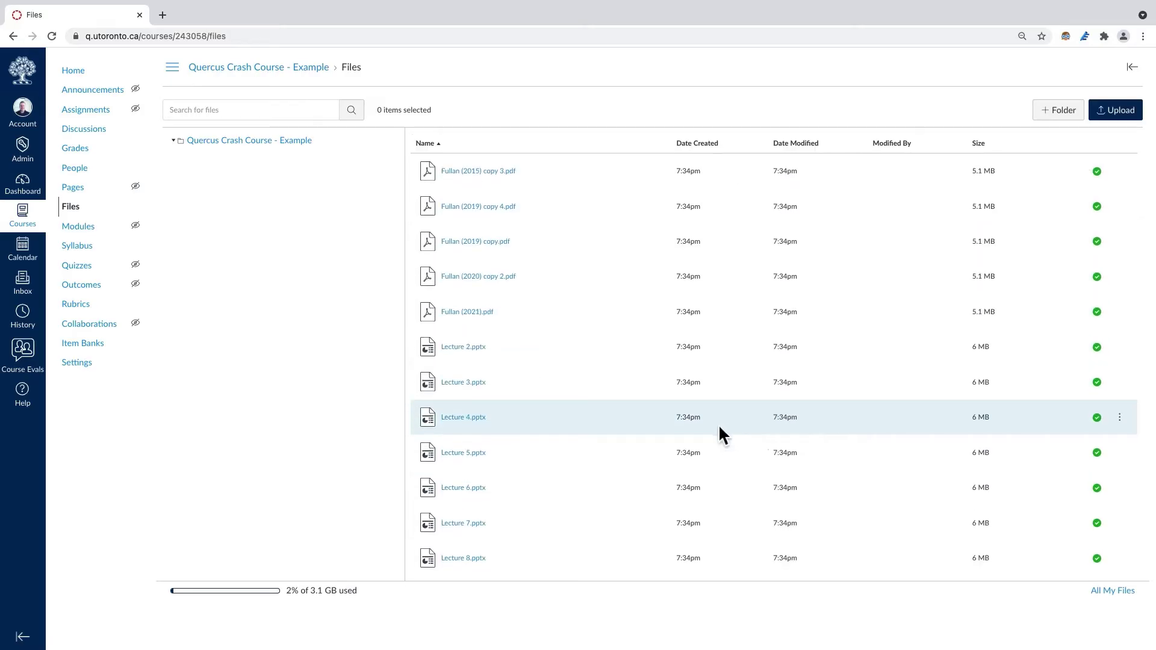
Create two folders named "journals" and "powerpoints" in the course files.
left_click(1061, 114)
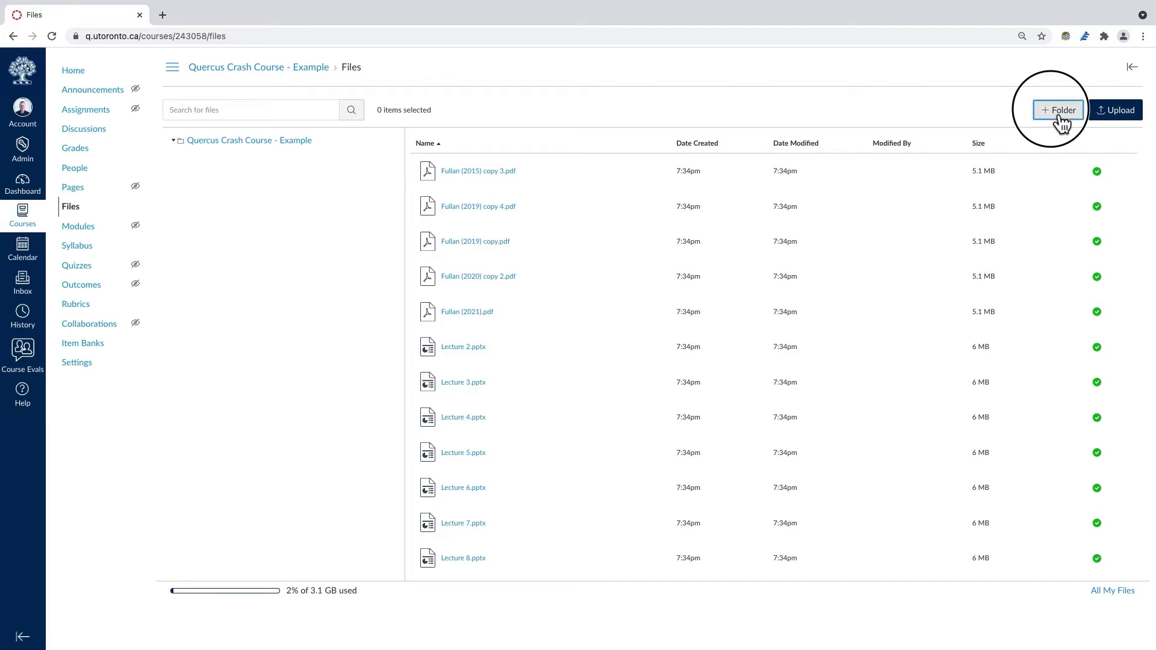
type("journals")
key("Return")
left_click(1059, 114)
type("powerpoints")
key("Return")
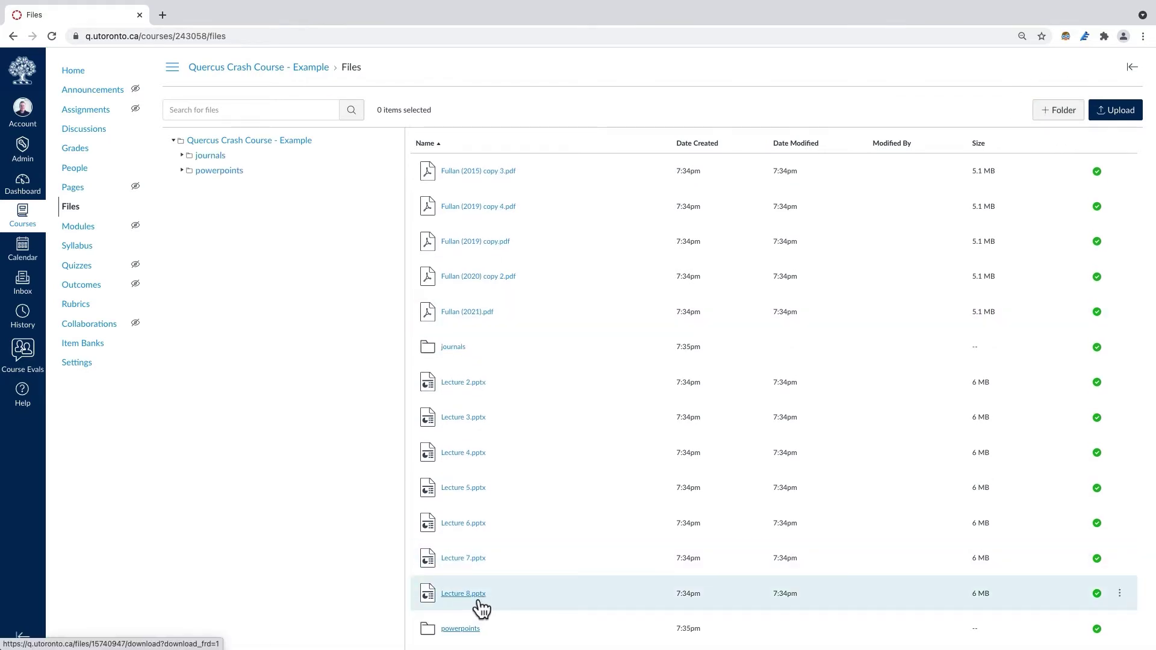
Move the five Fullan PDFs into the journals folder and the Lecture 2 to Lecture 8 presentations into the powerpoints folder.
left_click(601, 171)
left_click(563, 311, "shift")
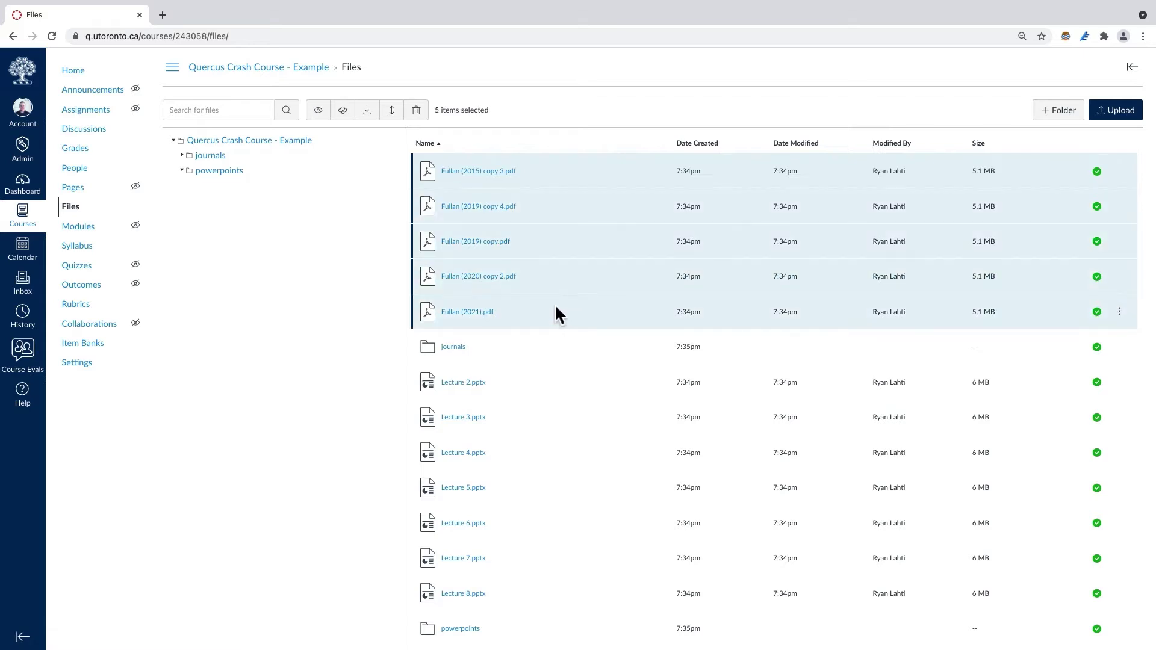
left_click_drag(518, 312, 468, 355)
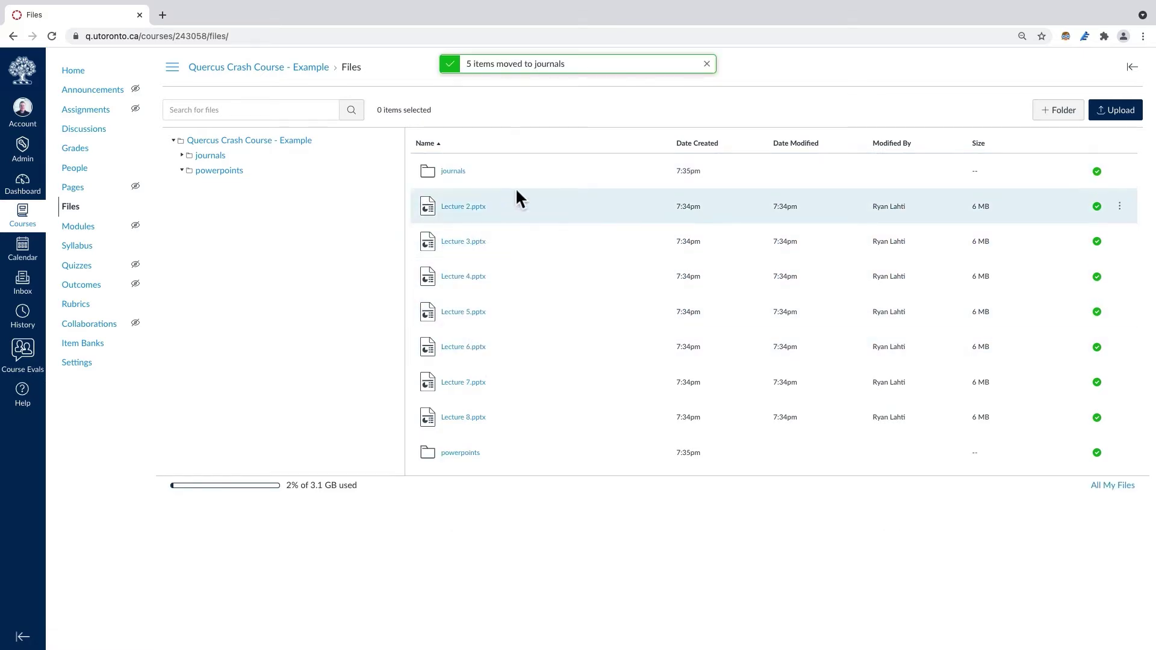
left_click(534, 215)
left_click(519, 423, "shift")
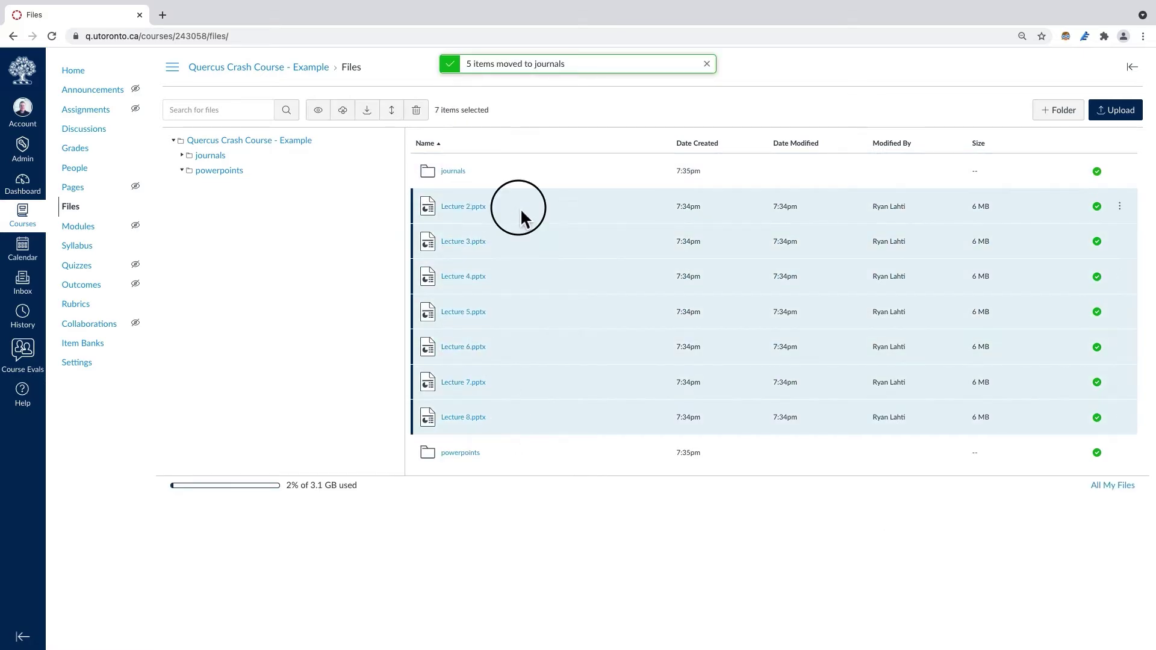
left_click_drag(521, 207, 477, 458)
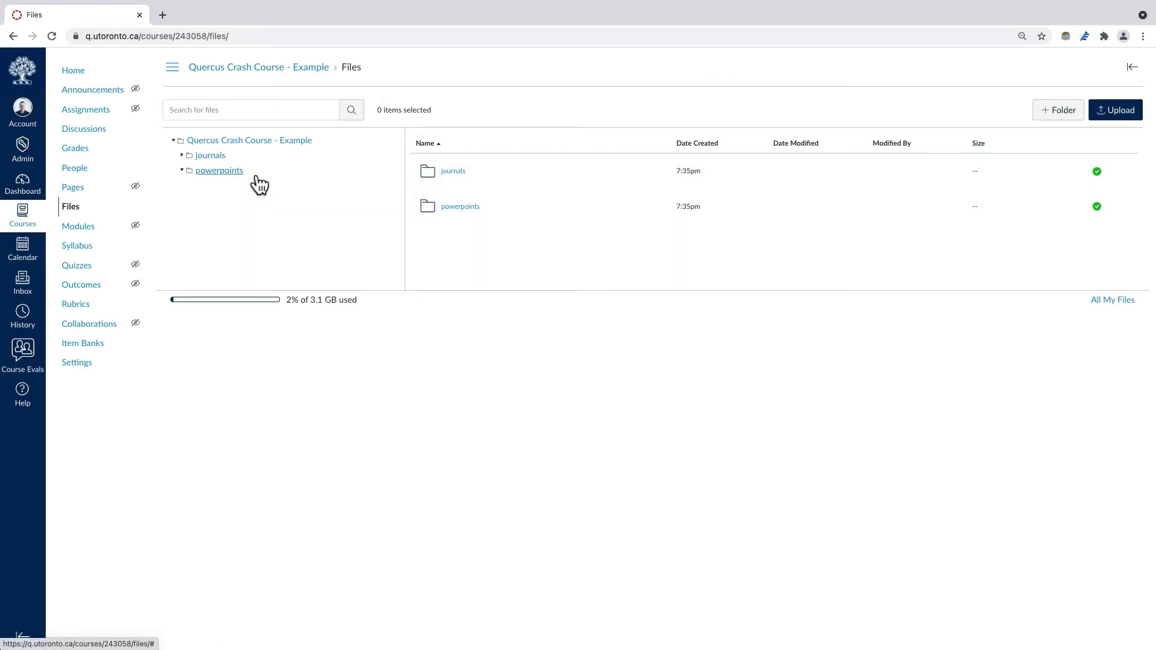
Start a new discussion titled "Introduce yourself!" with a prompt for a 2-3 paragraph introduction, three guiding questions and a request to comment on classmates' posts.
left_click(84, 129)
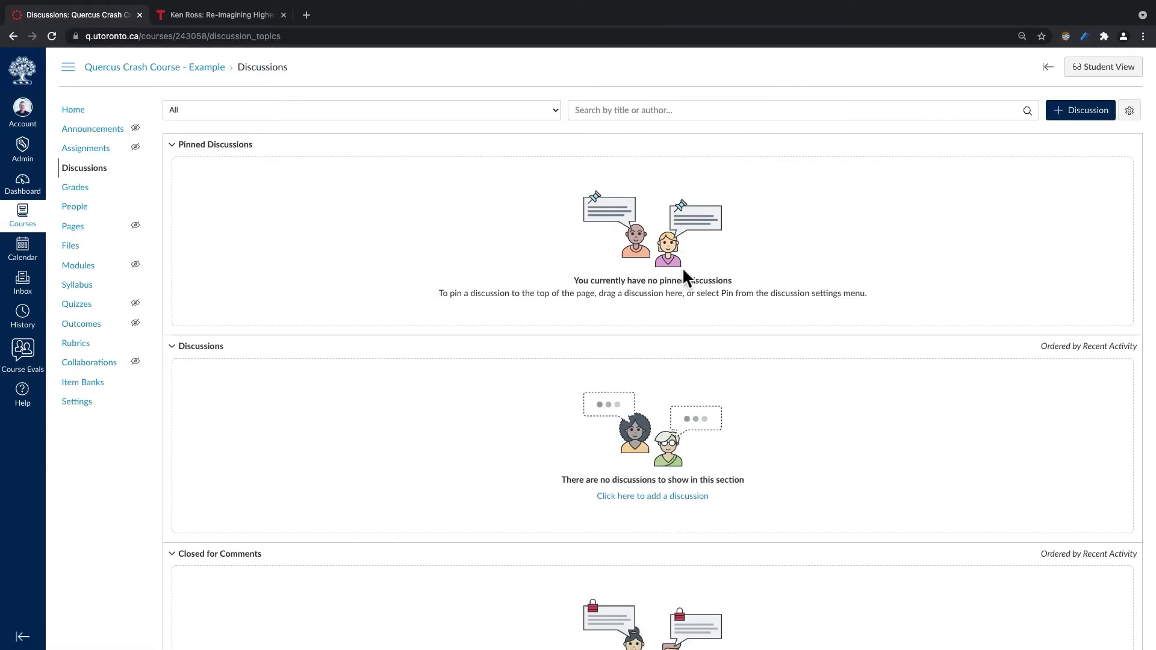
left_click(1083, 118)
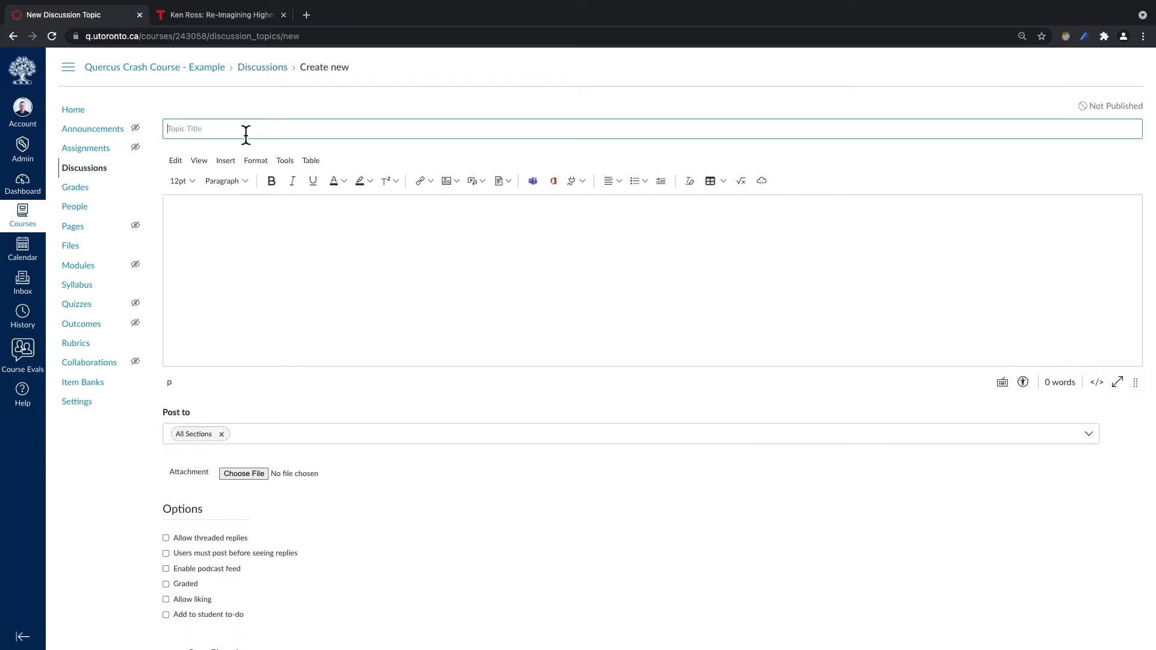
left_click(186, 232)
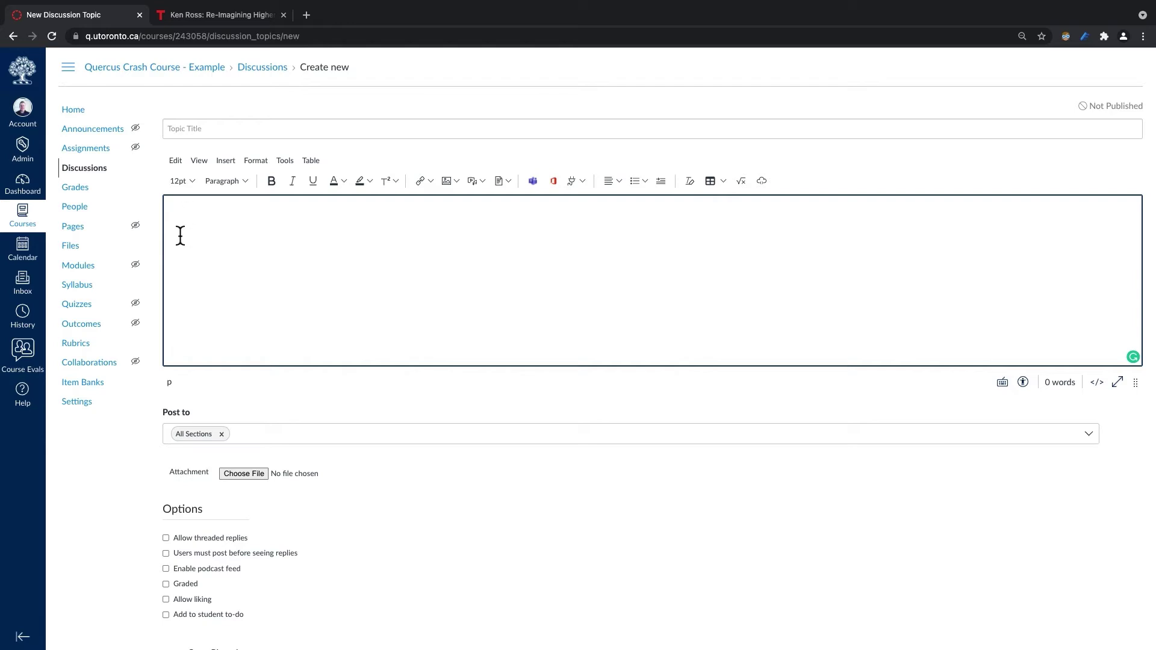
left_click(194, 128)
left_click(199, 155)
left_click(226, 216)
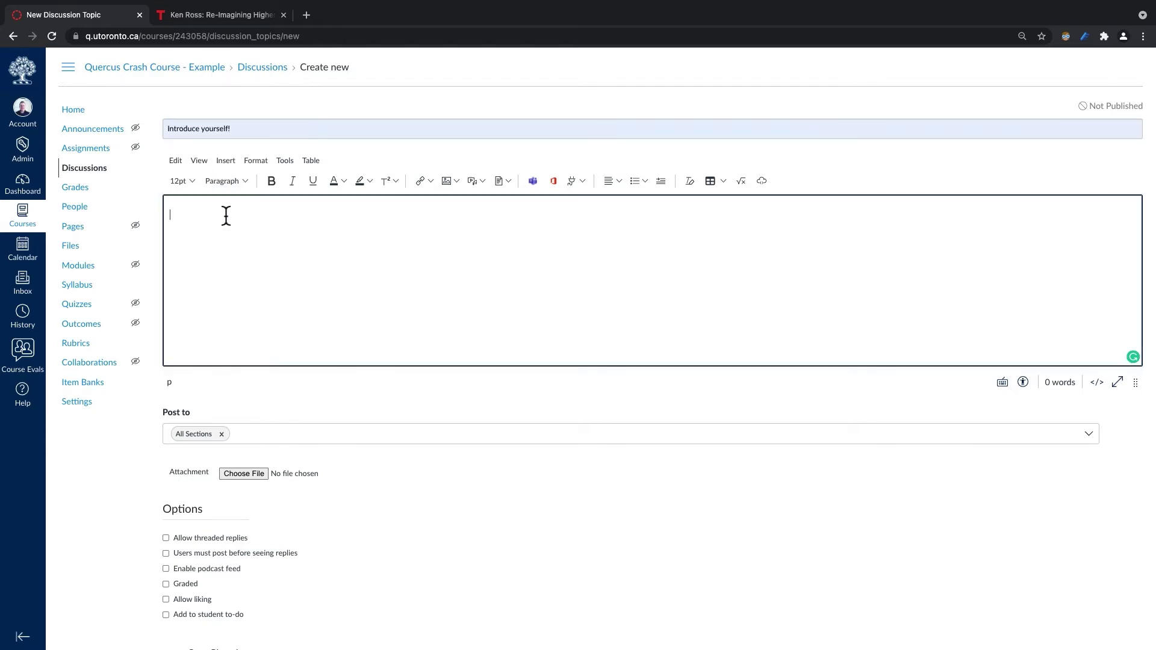
type("Please write a 2-3 paragraph introduction about yourself. It would be best if you tried to include background information about yourself. Here are some questions that will help you get started: Where did you complete your undergraduate degree? Why are you taking this class? What is an interesting fact about you? Please share as much or little as you want. Once you have posted your introduction, please comment on your classmates' introductions.")
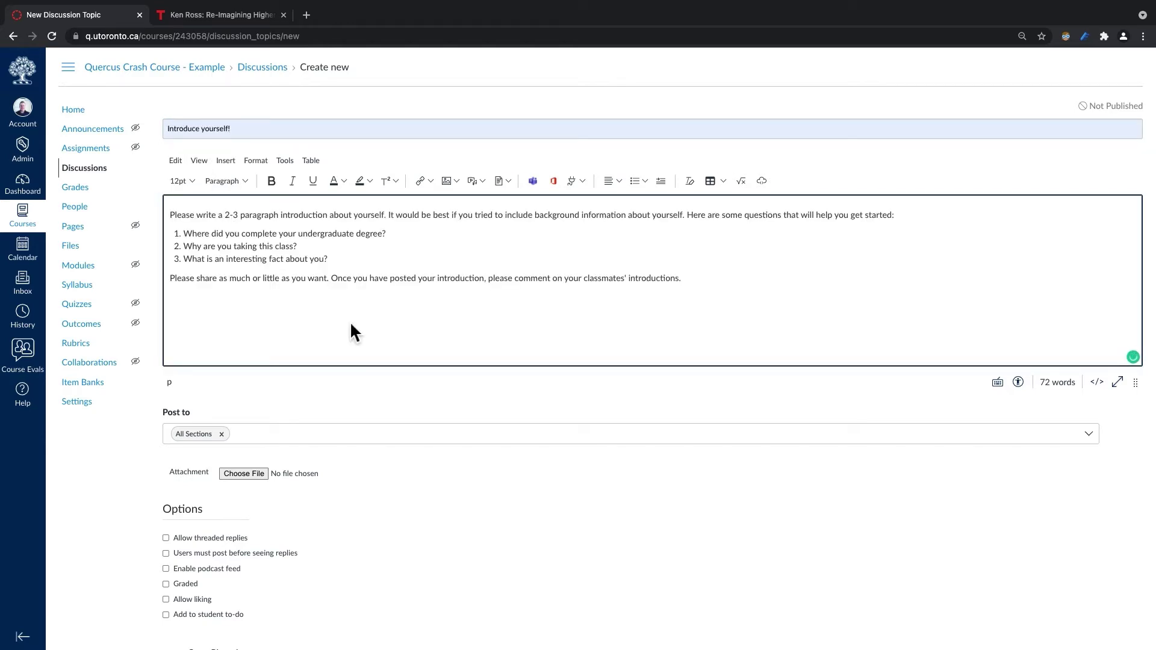
Make the "Introduce yourself!" discussion graded and worth 10 points.
scroll(350, 325, "down", 3)
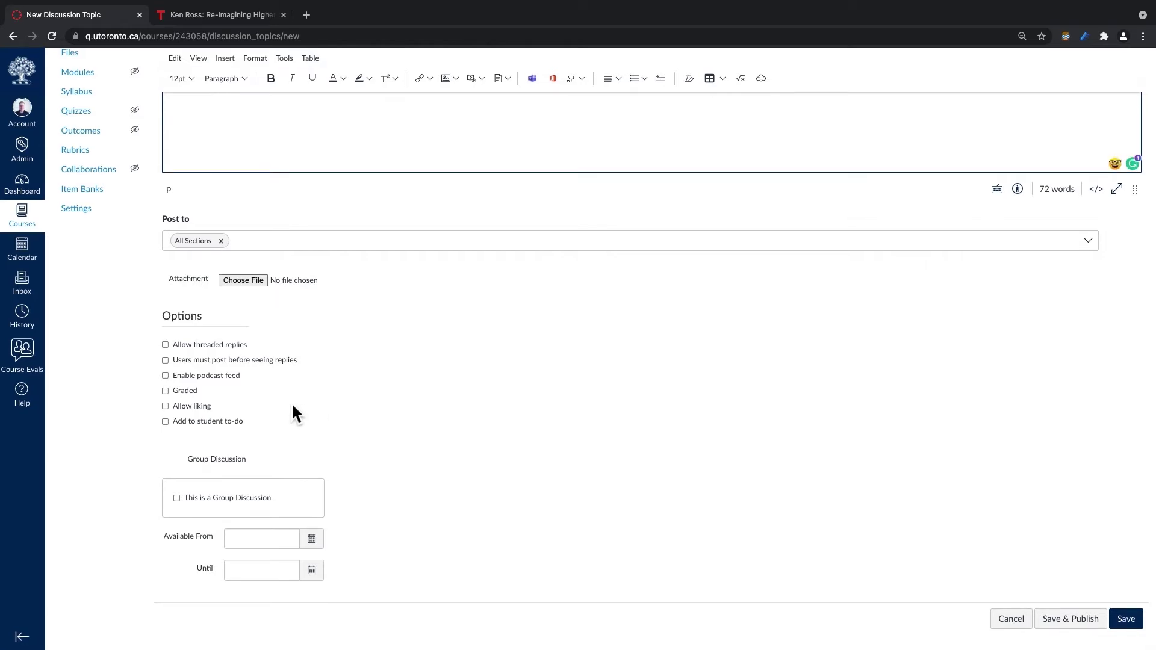
left_click(177, 396)
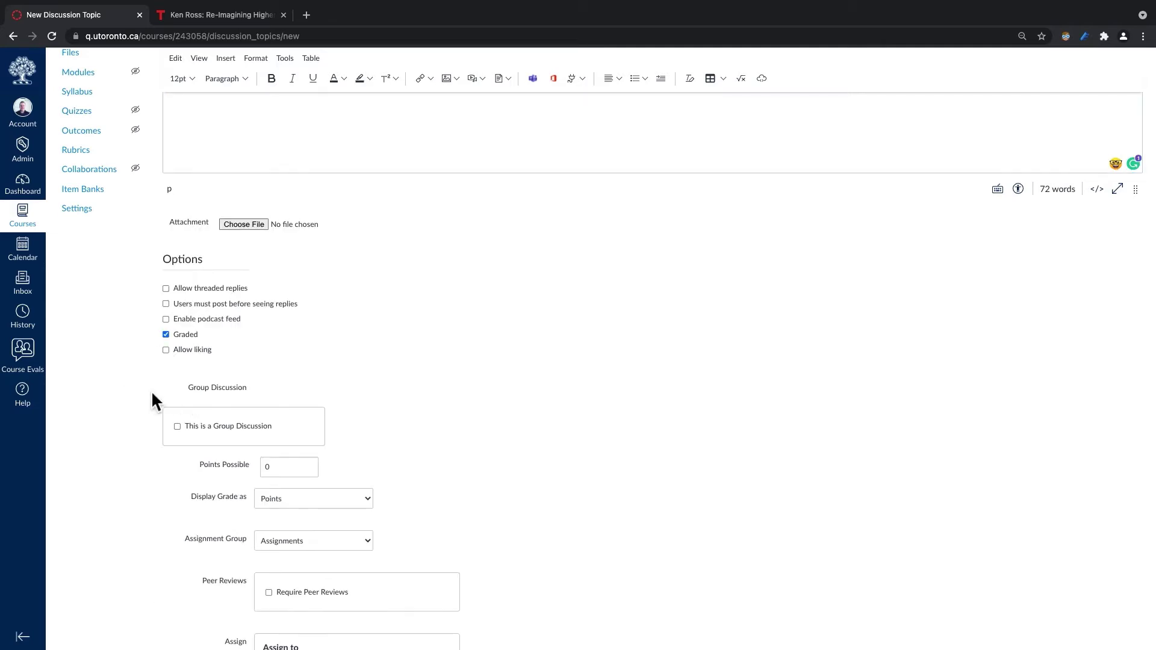
scroll(301, 423, "down", 1)
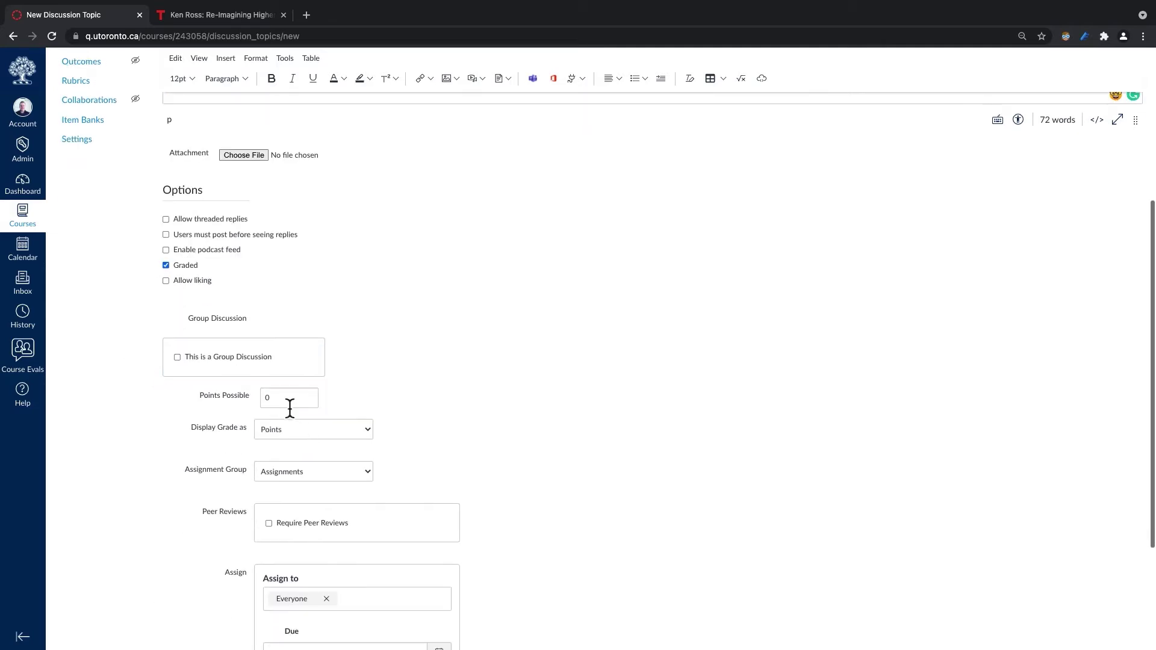
left_click(232, 397)
type("10")
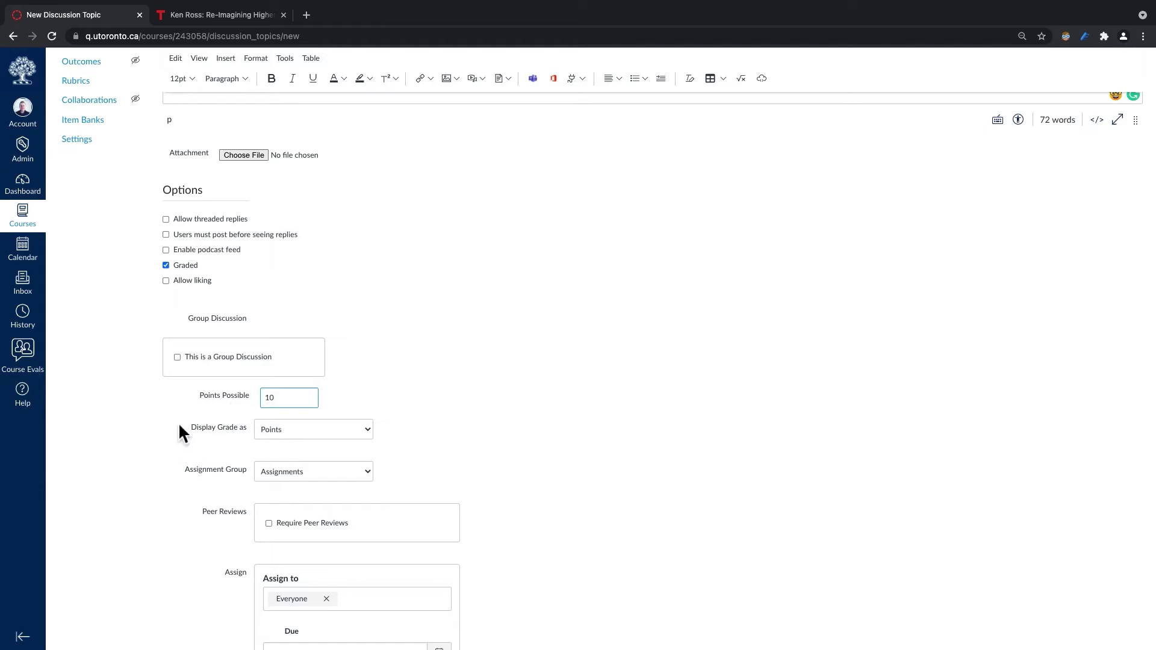
Set the discussion due Sep 10 11:59pm, available from Sep 7 12am until Sep 10 11:59pm, and save and publish it.
scroll(226, 421, "down", 3)
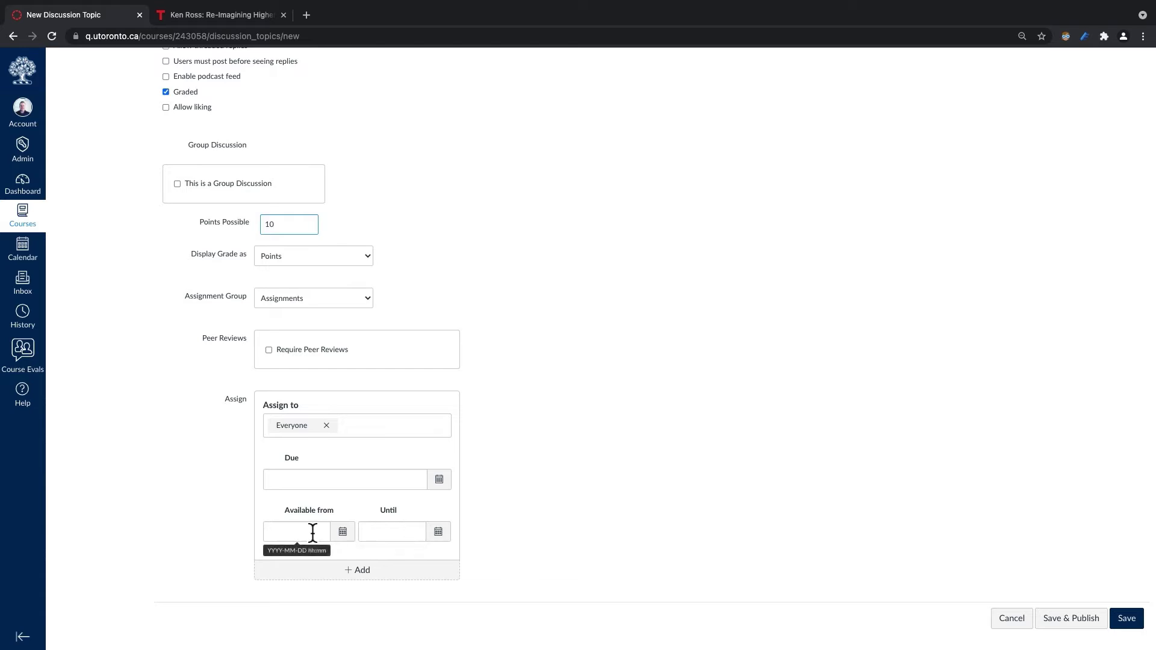
left_click(439, 479)
left_click(366, 549)
left_click(481, 525)
left_click(342, 542)
left_click(313, 457)
left_click(438, 542)
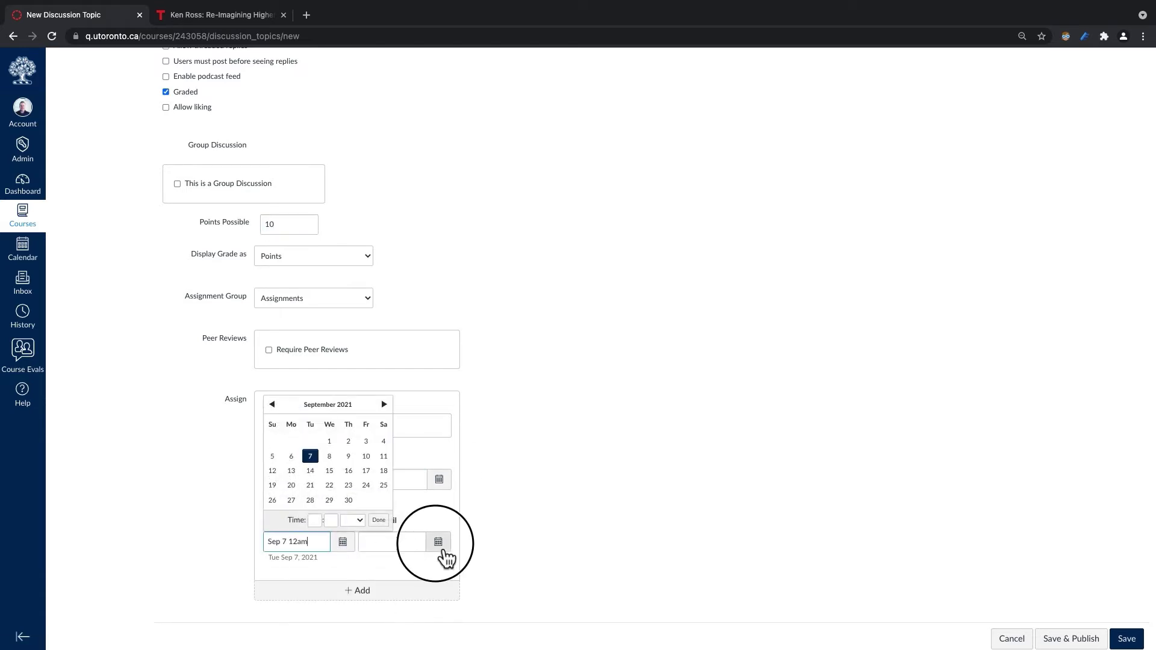
left_click(462, 456)
left_click(518, 510)
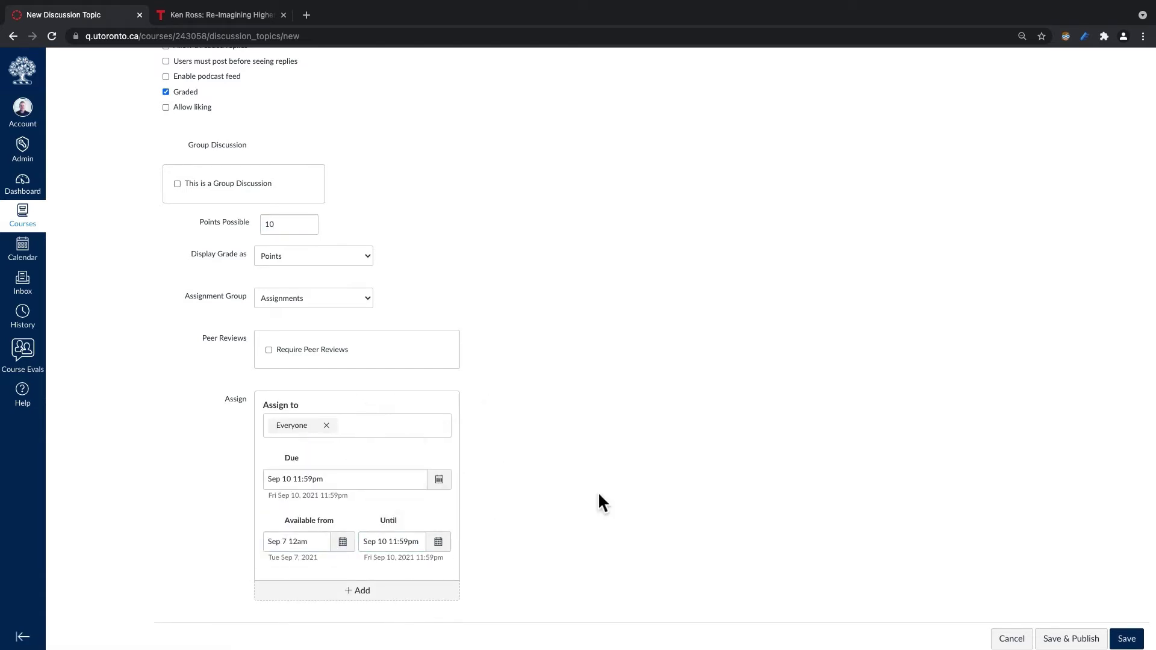
scroll(598, 491, "down", 1)
left_click(1068, 626)
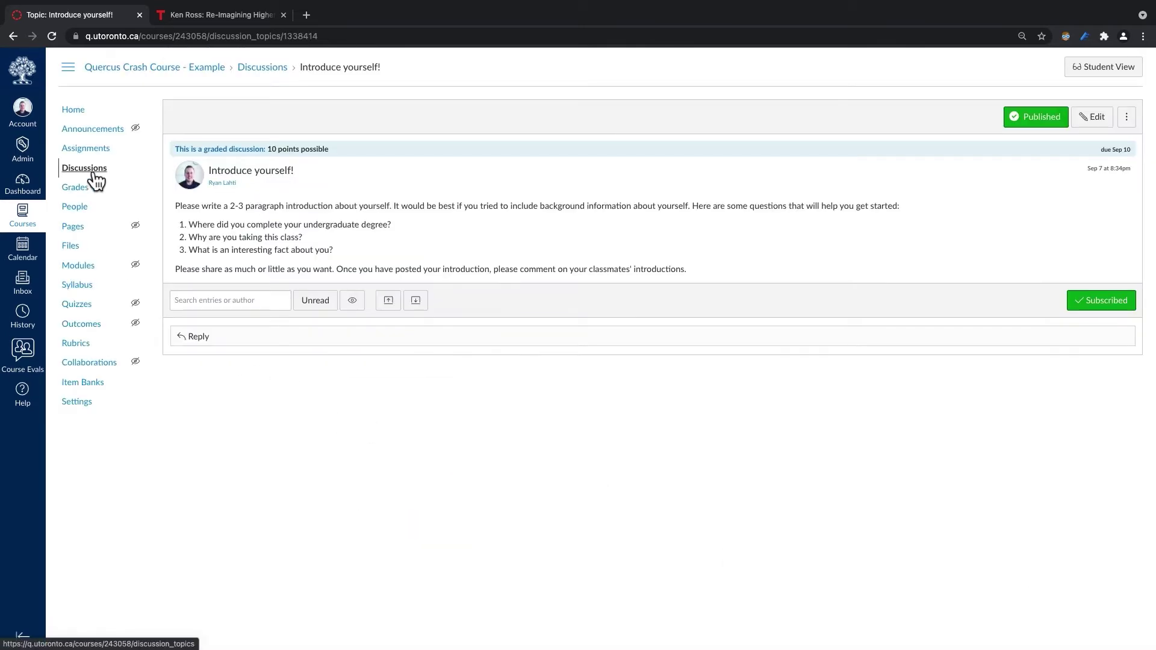
Start a new assignment named "Essay 1" with the prepared description asking for a 1000–2000 word response against Fullan's (2021) claims.
left_click(93, 172)
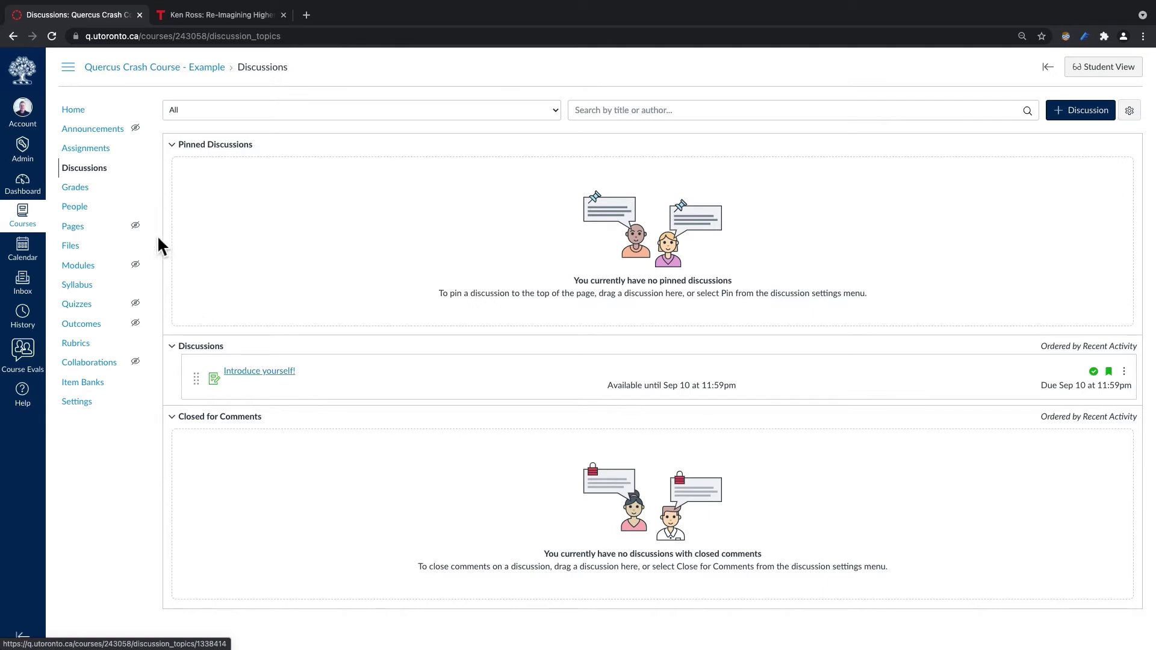
left_click(92, 154)
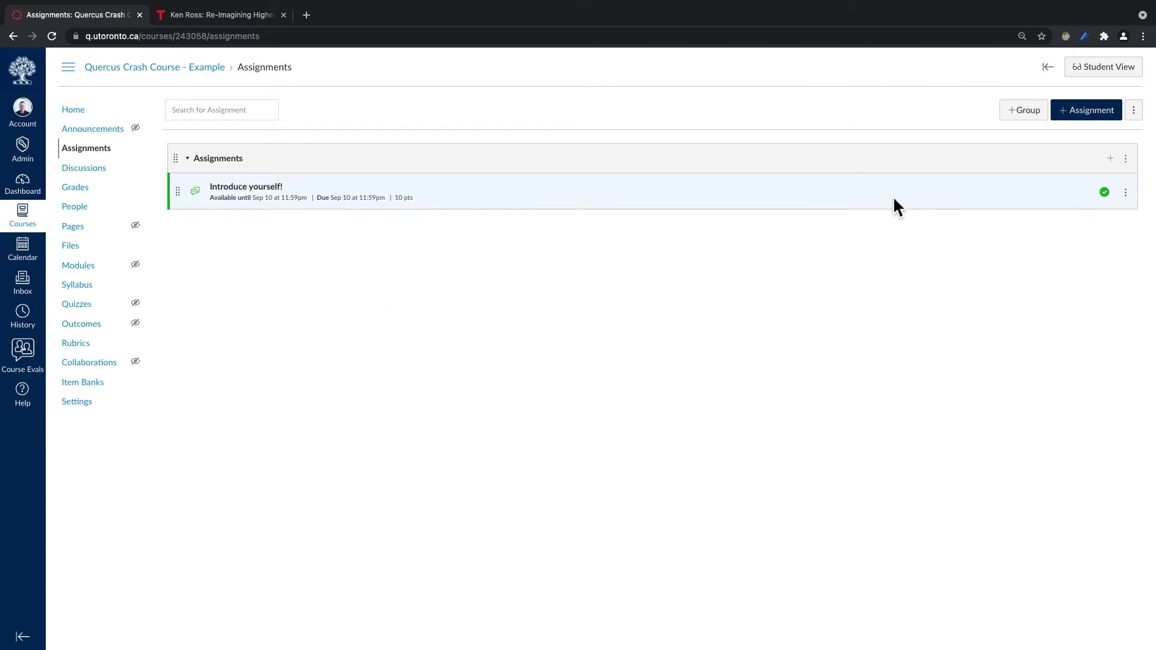
left_click(1079, 112)
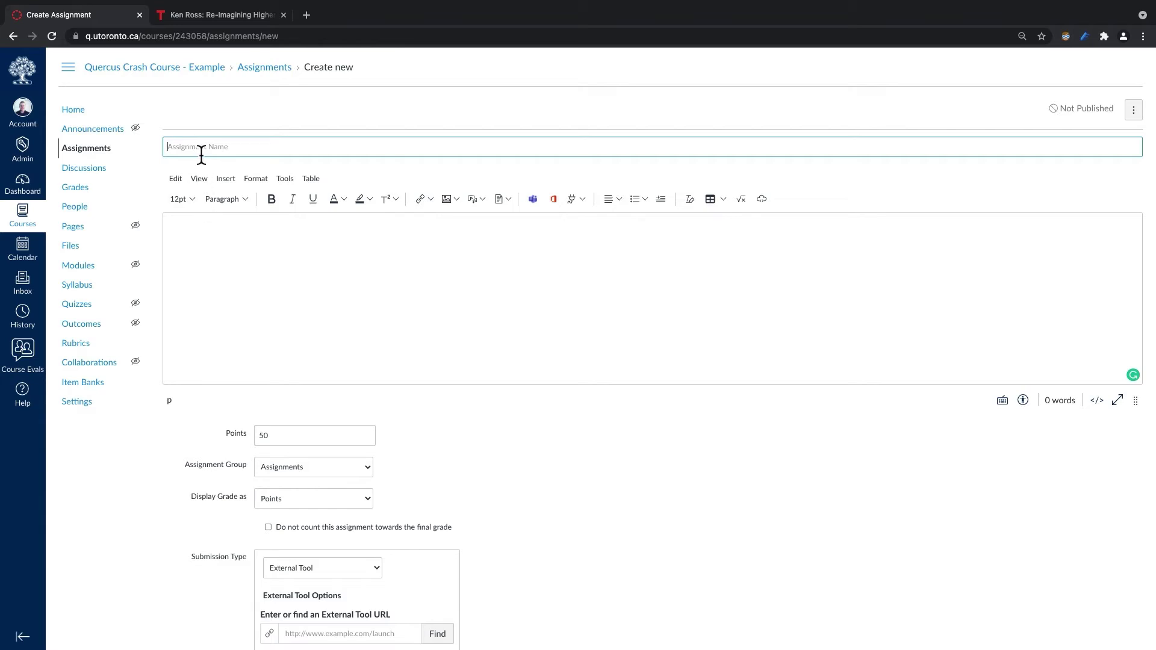
type("Essay 1")
left_click(229, 291)
key("ctrl+v")
Set the essay to online submission by file upload and limit it to 1 attempt.
scroll(234, 321, "down", 5)
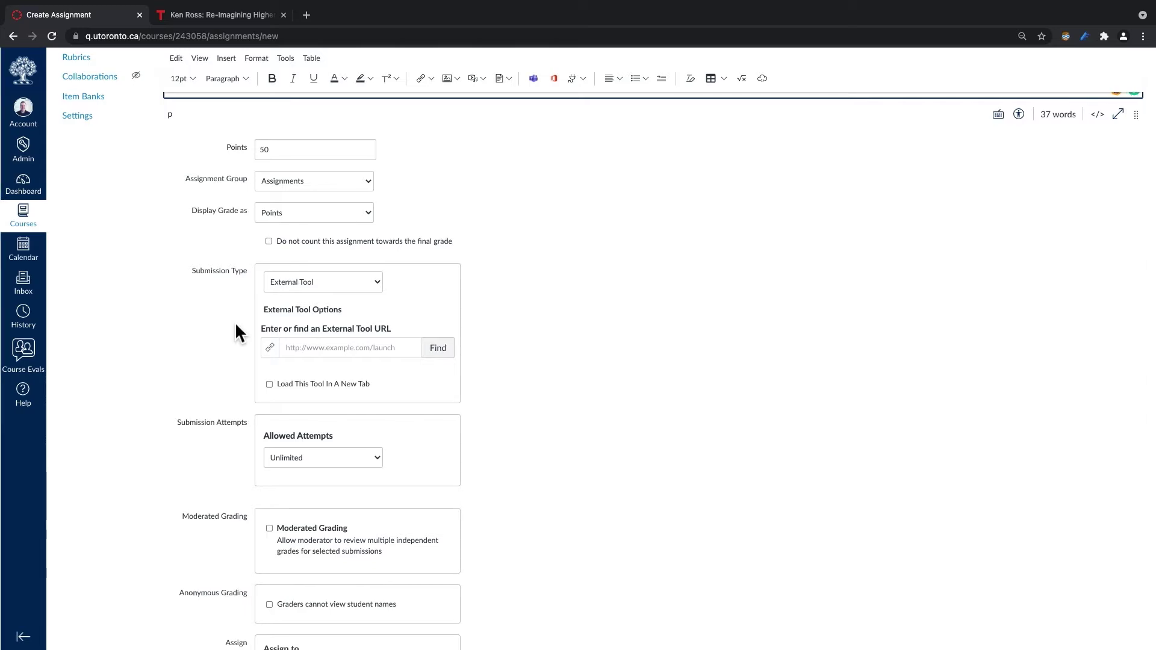
left_click(336, 283)
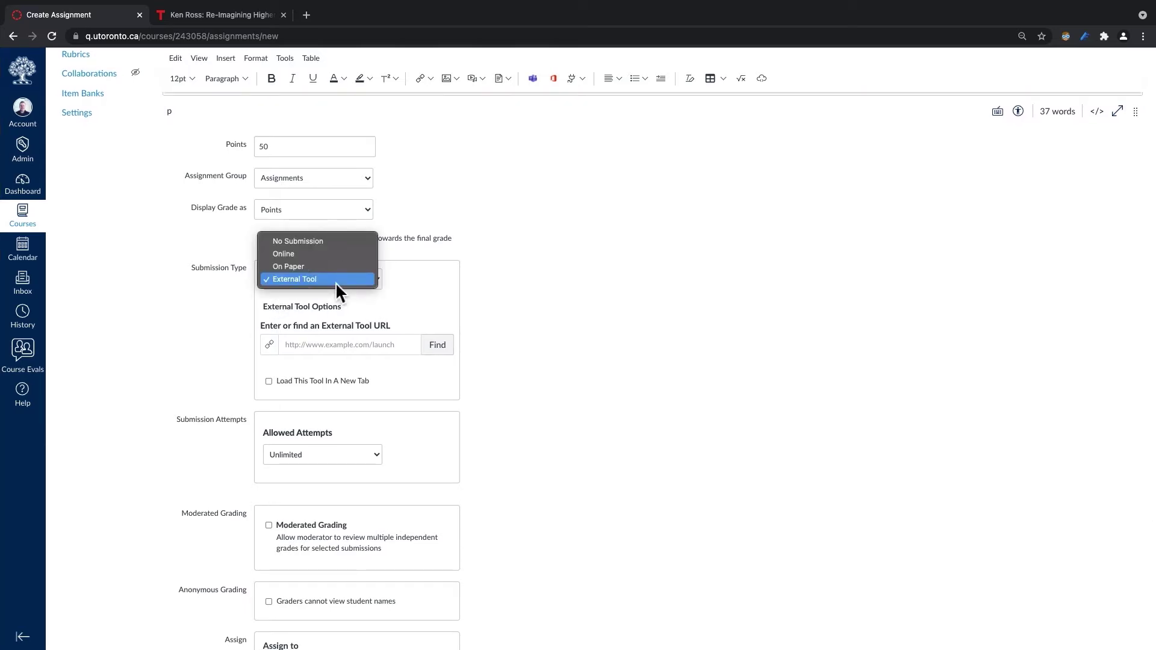
left_click(312, 257)
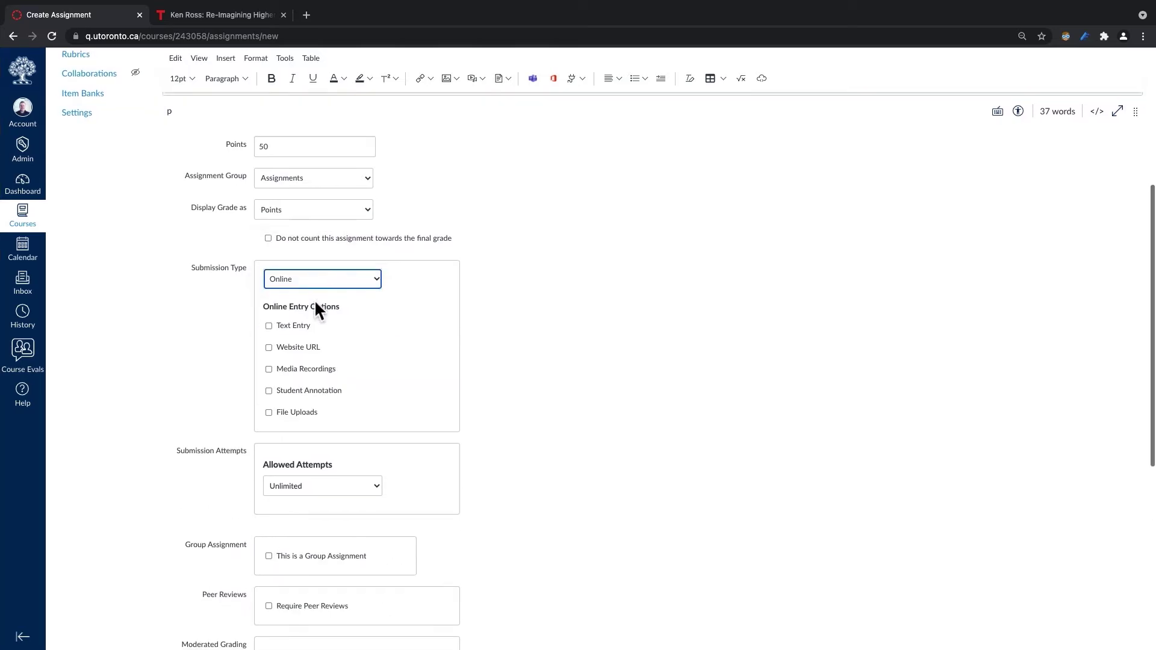
left_click(278, 420)
scroll(277, 421, "down", 2)
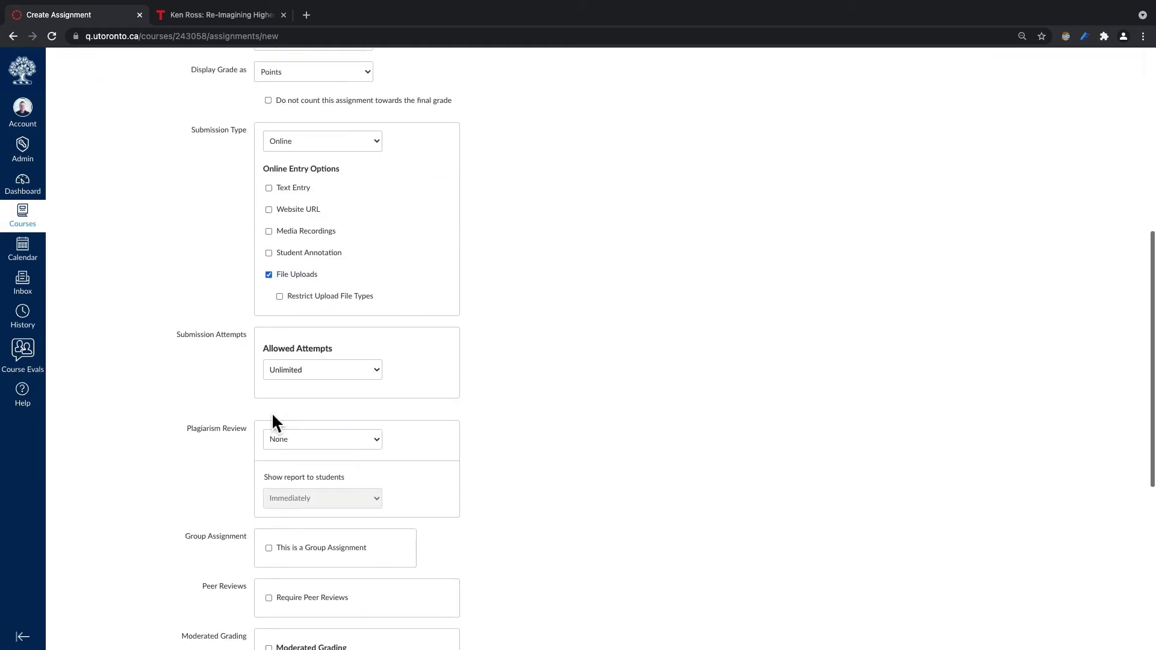
left_click(296, 375)
left_click(297, 382)
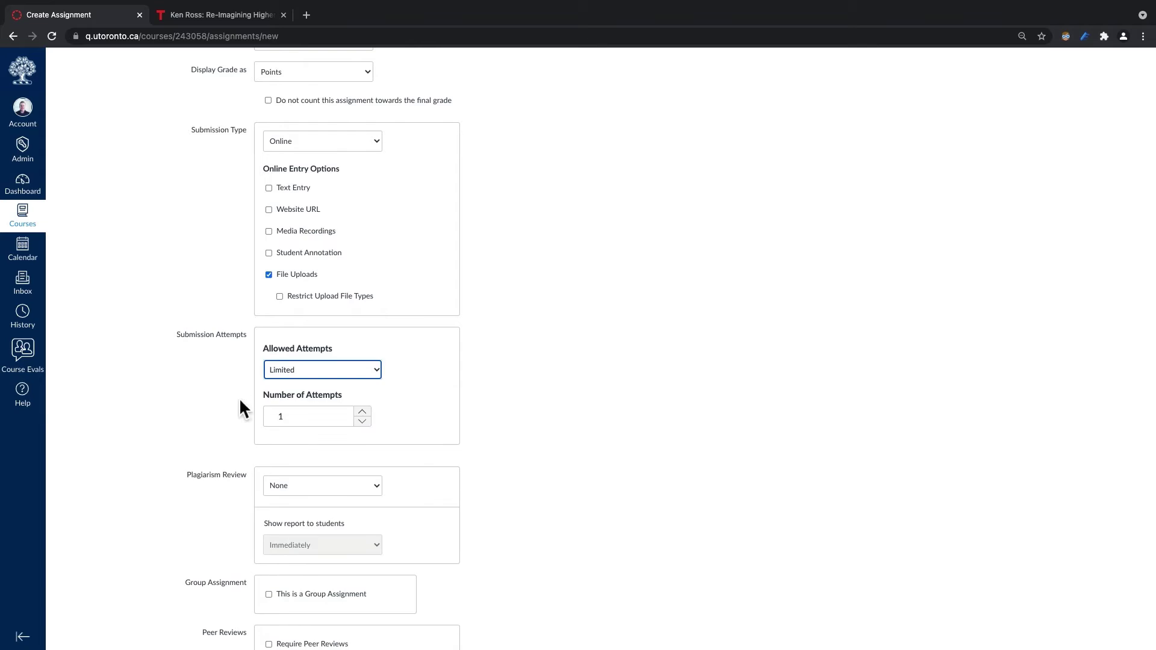
Set the essay due Sep 11 11:59pm, available Sep 7 12am to Sep 11 11:59pm, publish it and return to the assignments list.
scroll(239, 397, "down", 7)
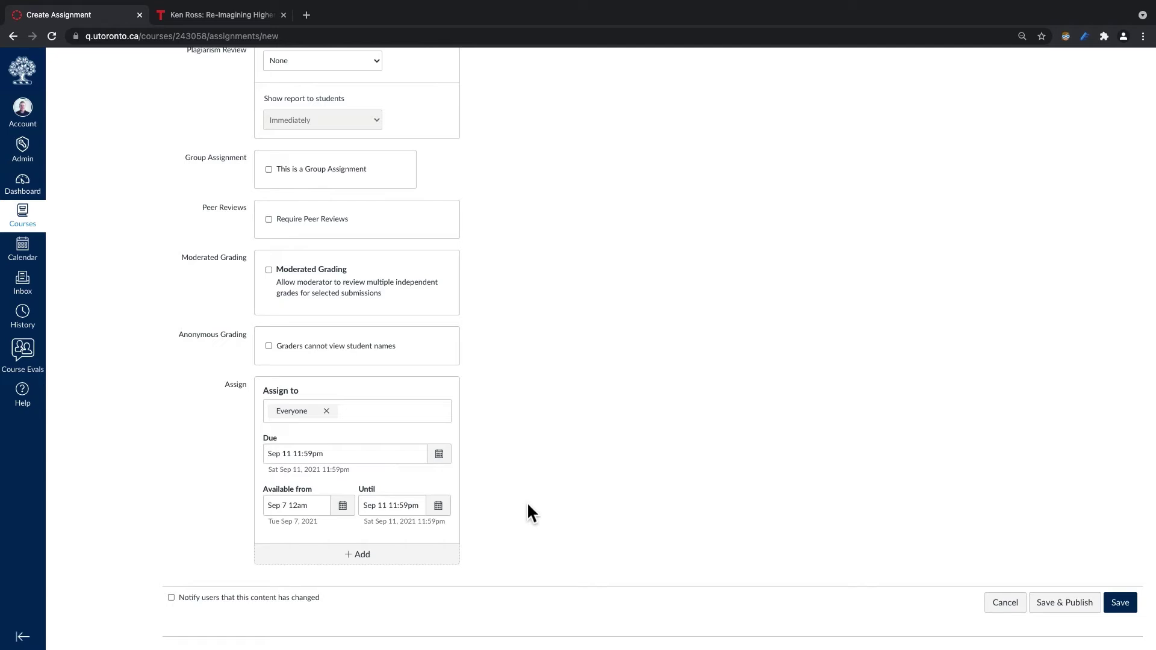
left_click(1067, 617)
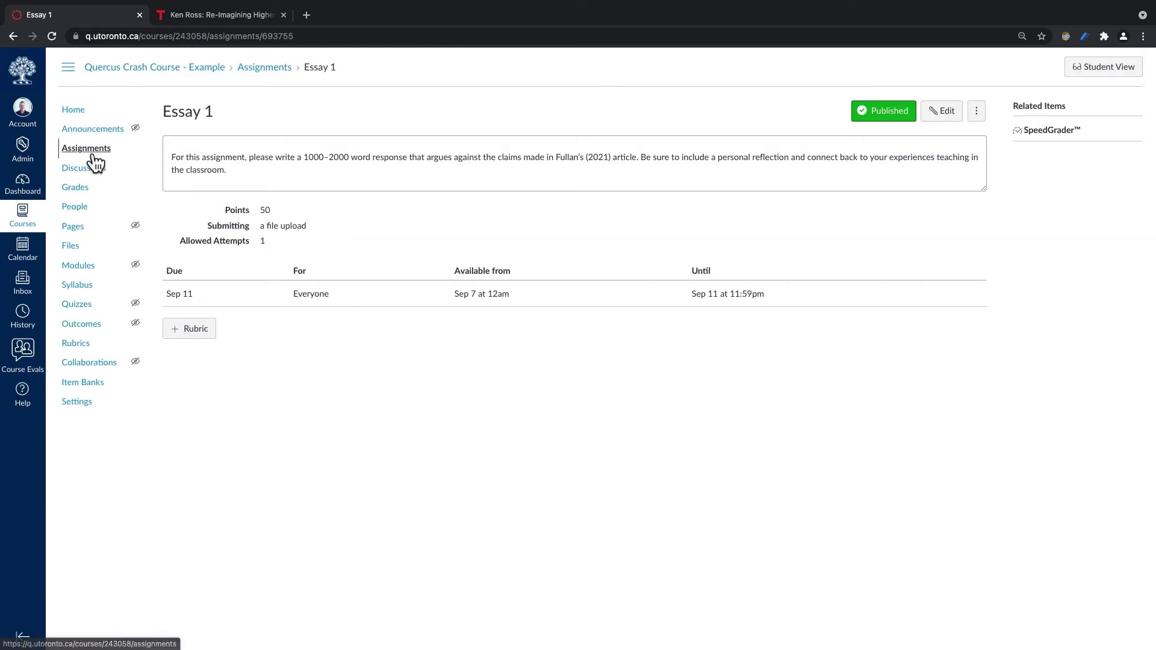
left_click(93, 152)
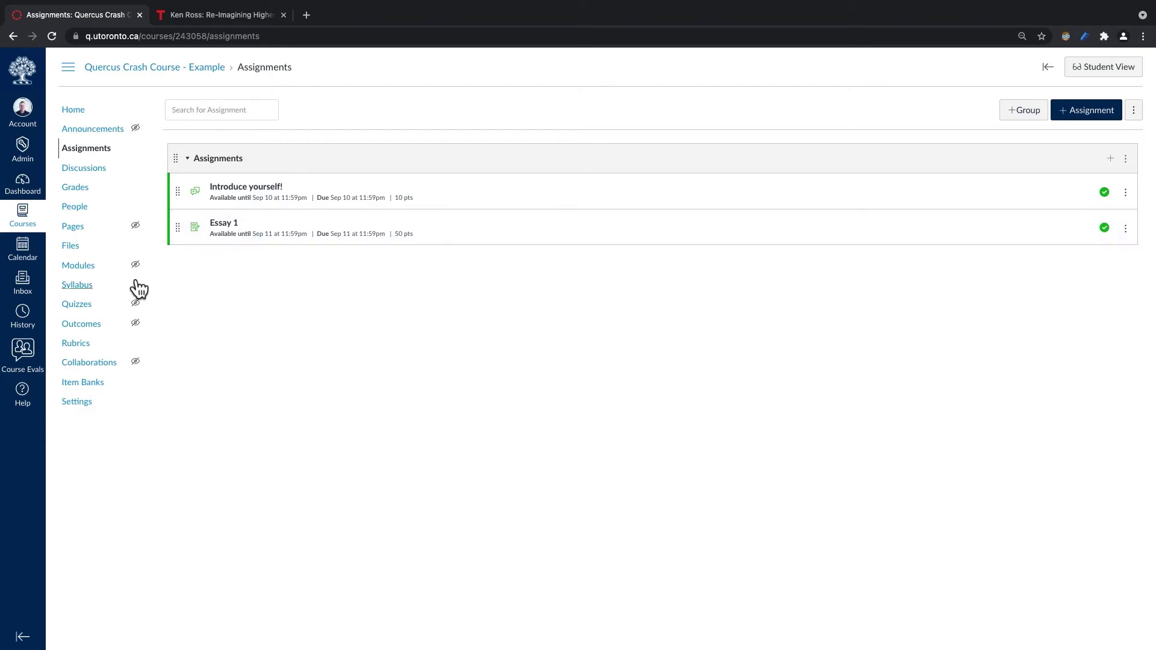
Create "Quiz 1" worth 10 points, due Sep 18 11:59pm, available Sep 7 12am to Sep 18 11:59pm, and open it for building.
left_click(87, 313)
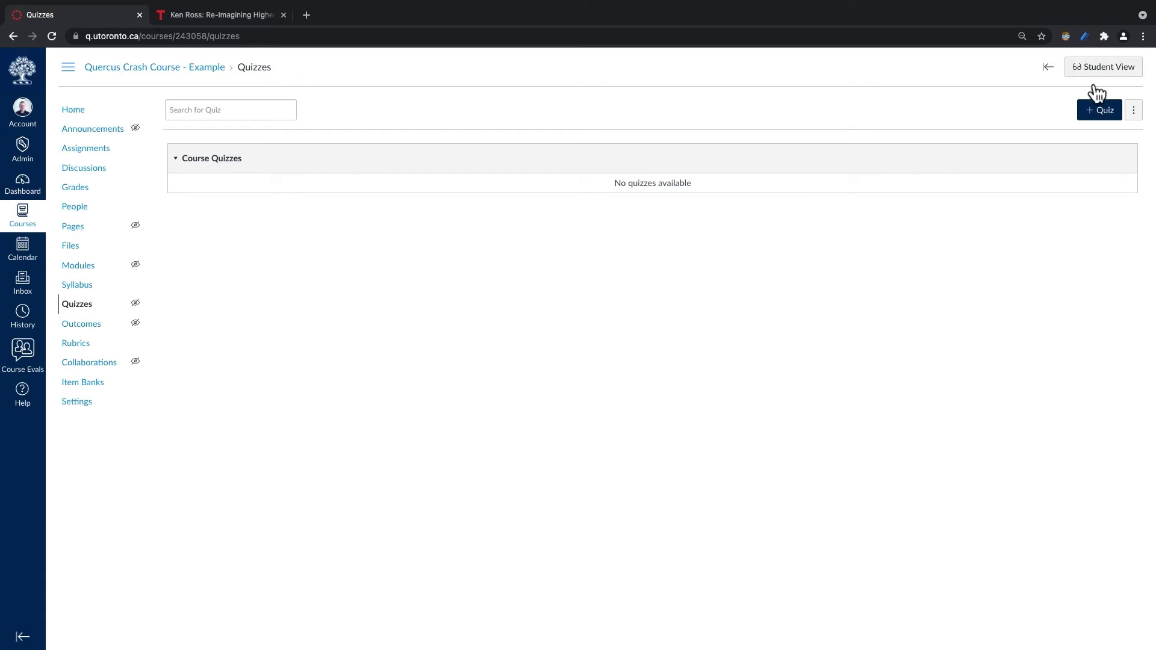
left_click(1106, 113)
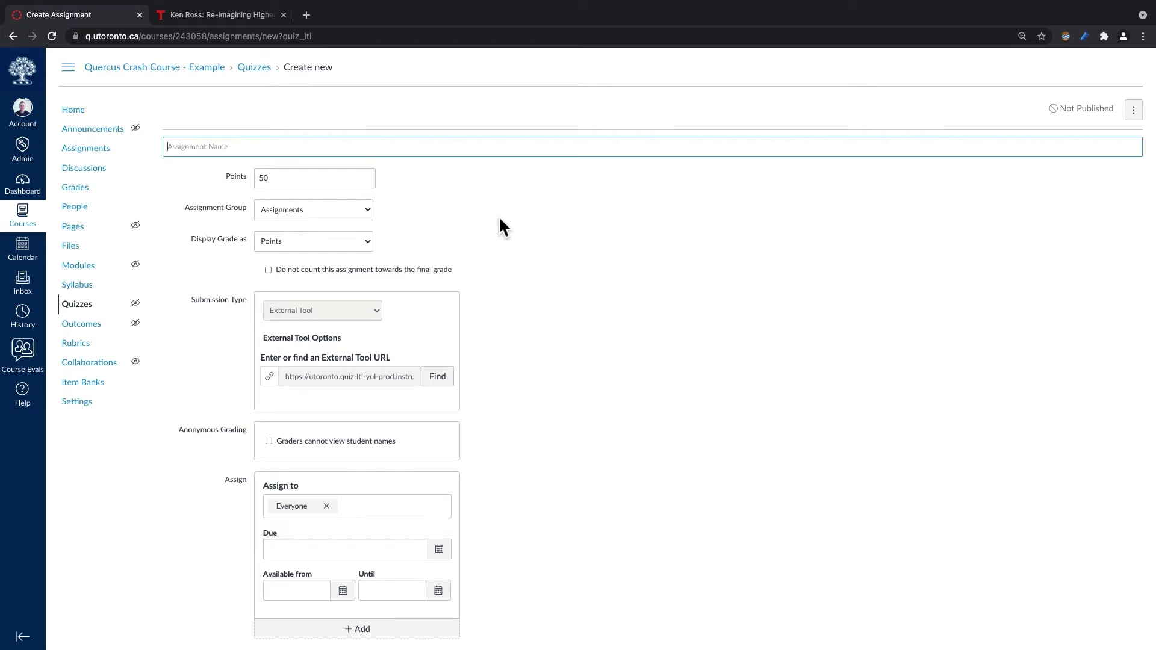
type("Quiz 1")
key("Tab")
type("10")
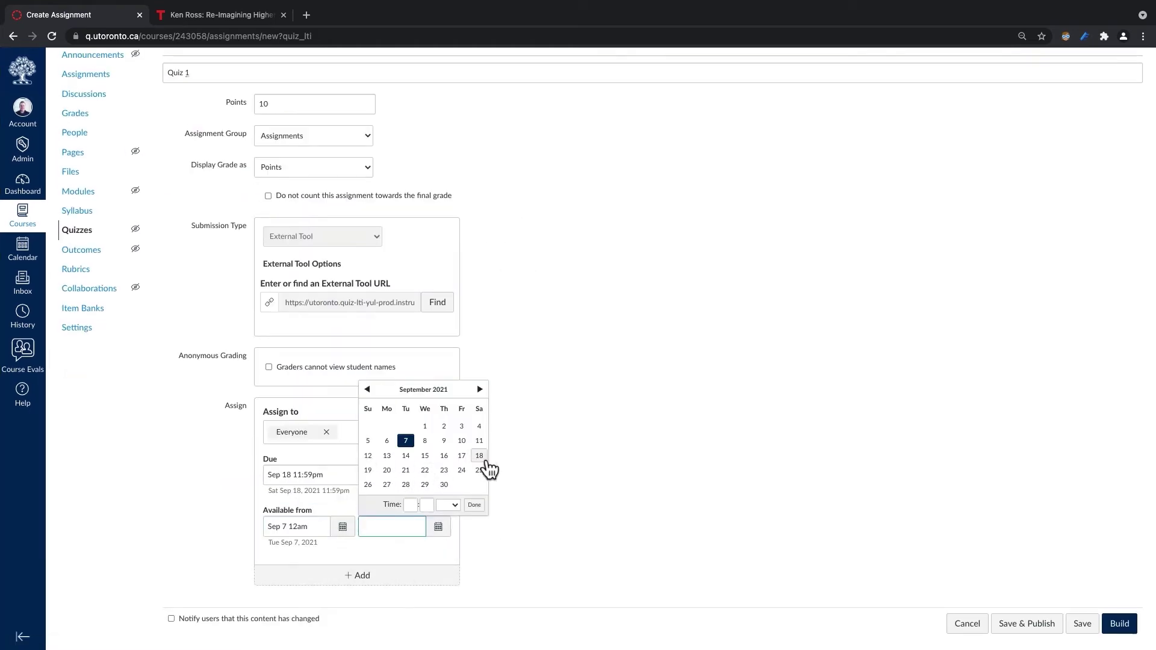
left_click(480, 462)
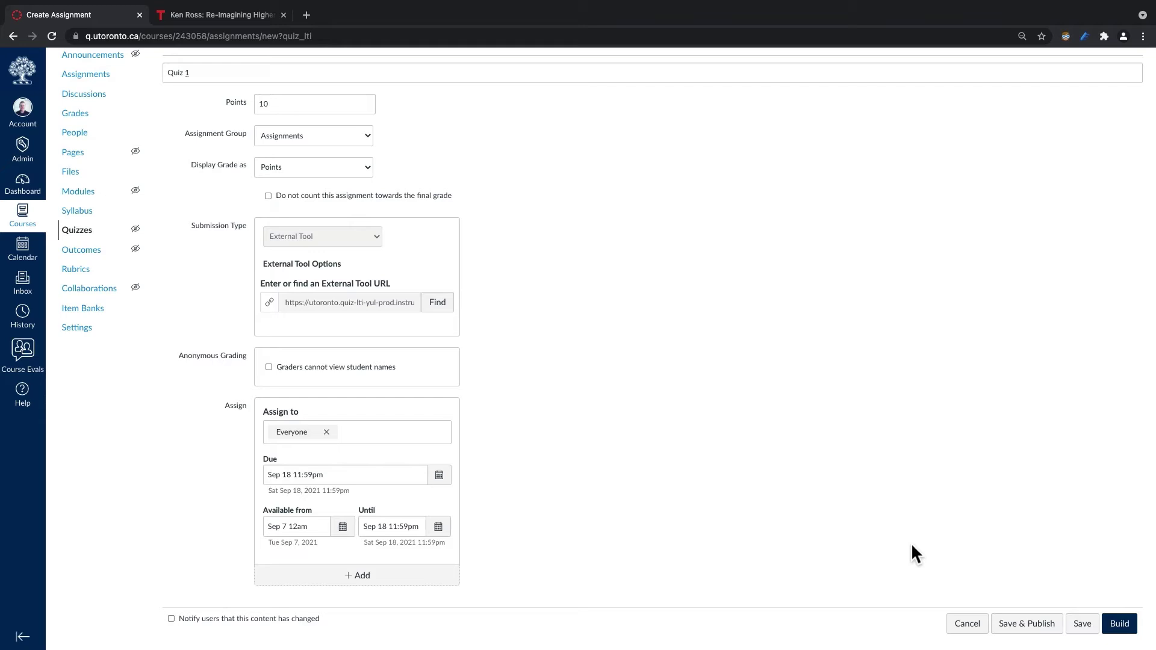
left_click(1123, 624)
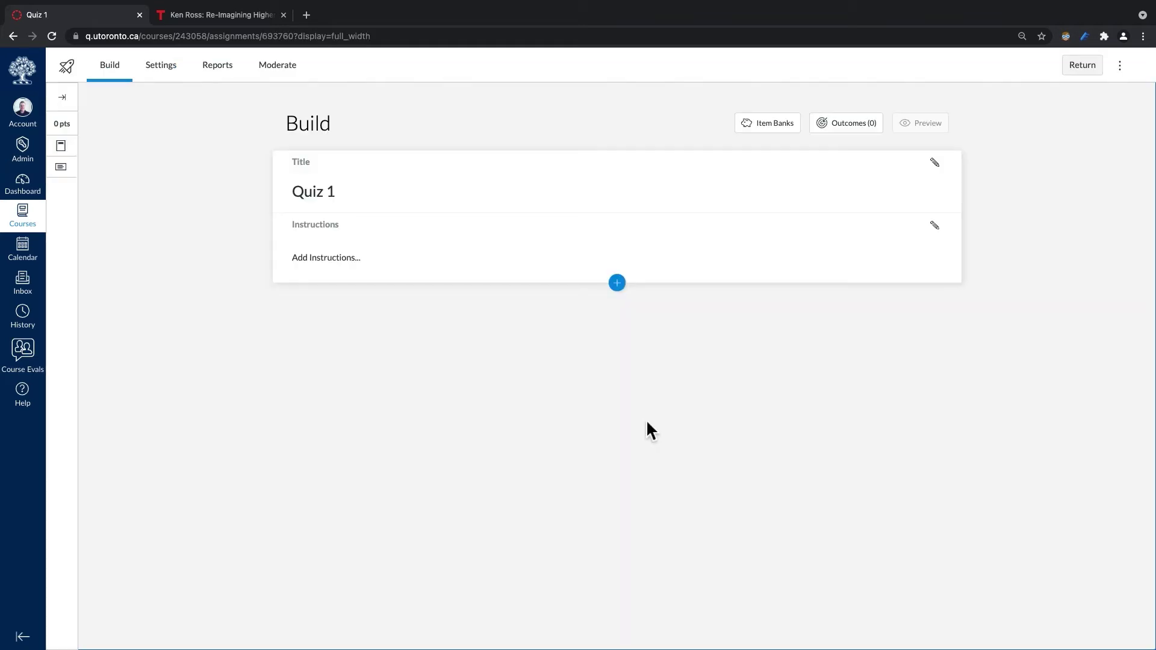
Add a Hot Spot question titled "Learning Theory" with the learning theory map image and the stem "Where does Freire go in this image?".
left_click(617, 283)
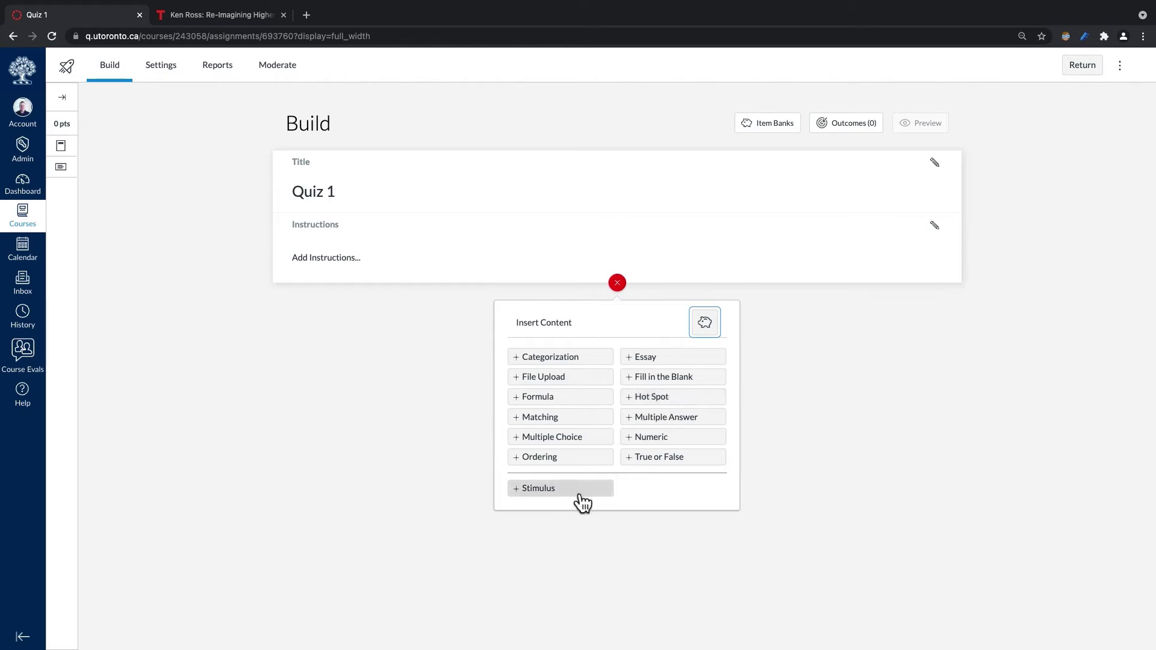
left_click(665, 404)
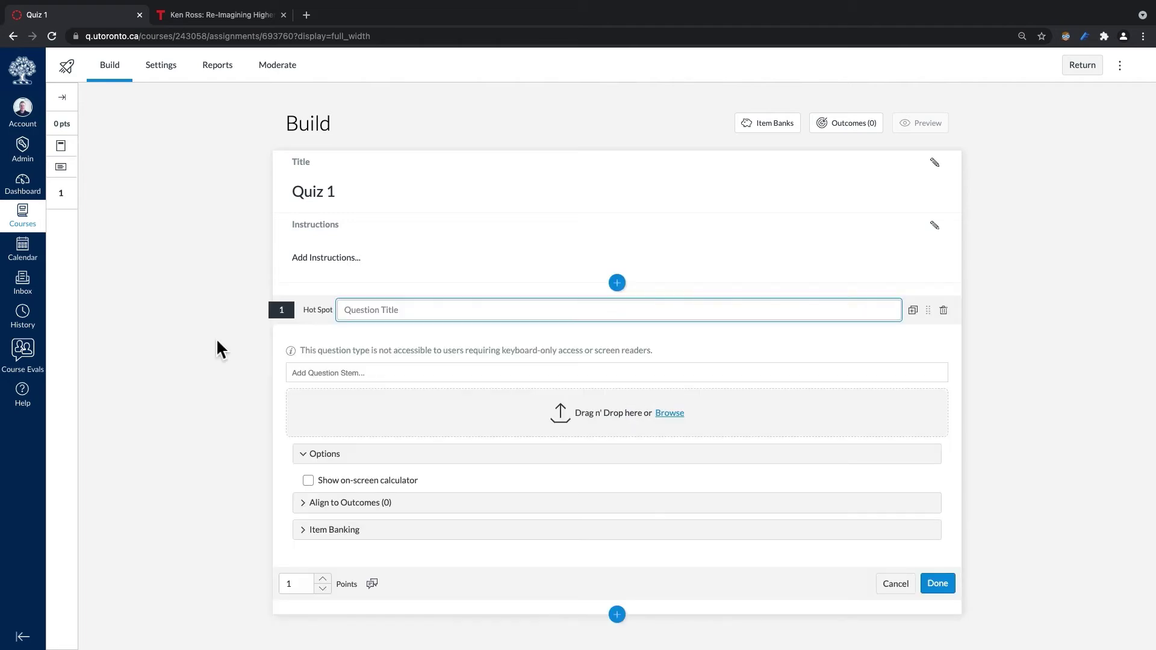
left_click(609, 427)
double_click(516, 338)
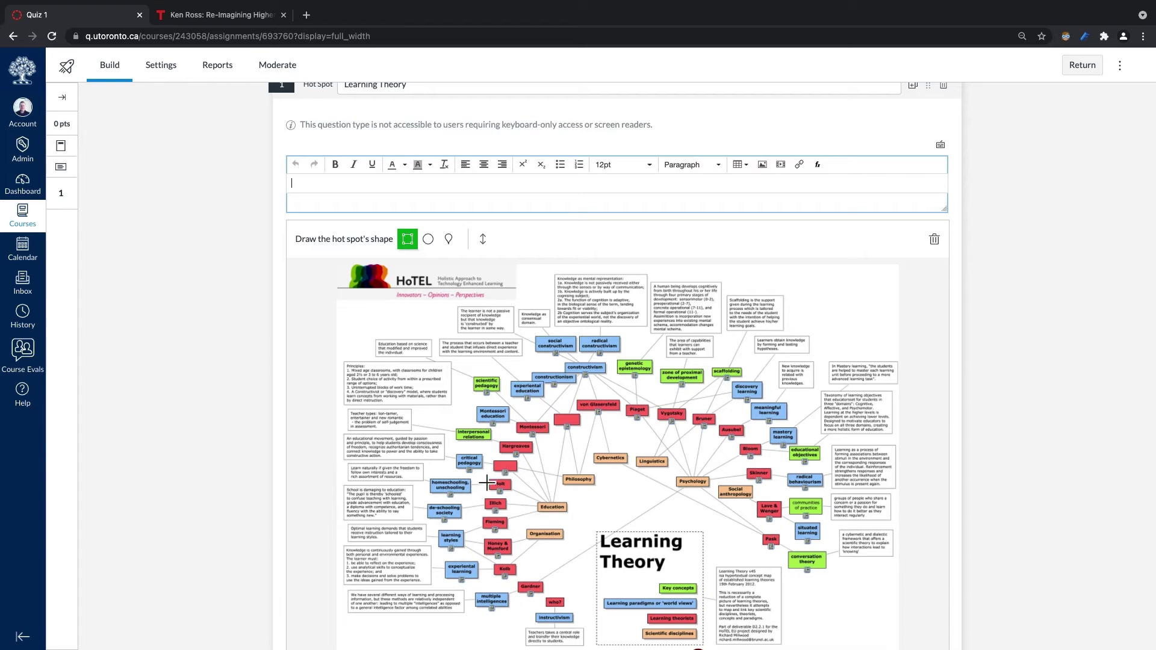
type("Where does Fe")
type("eire go in this image?")
scroll(413, 299, "down", 1)
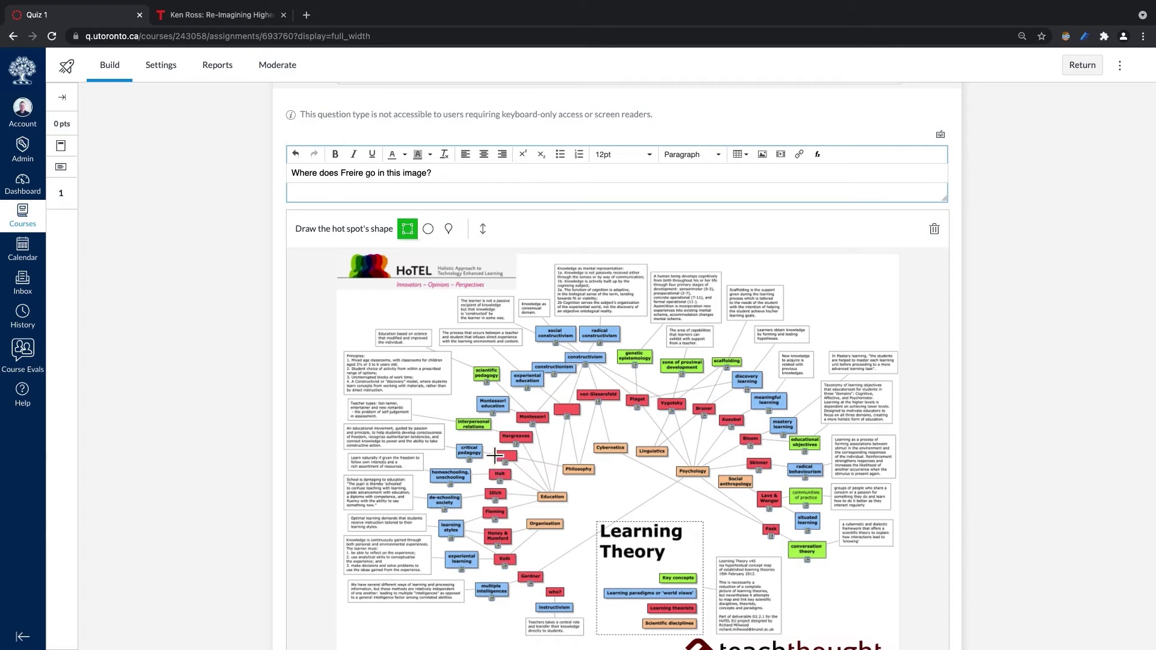
Draw a rectangular hot spot over the blank red box between Hargreaves and Holt, and save the question.
left_click_drag(494, 455, 524, 386)
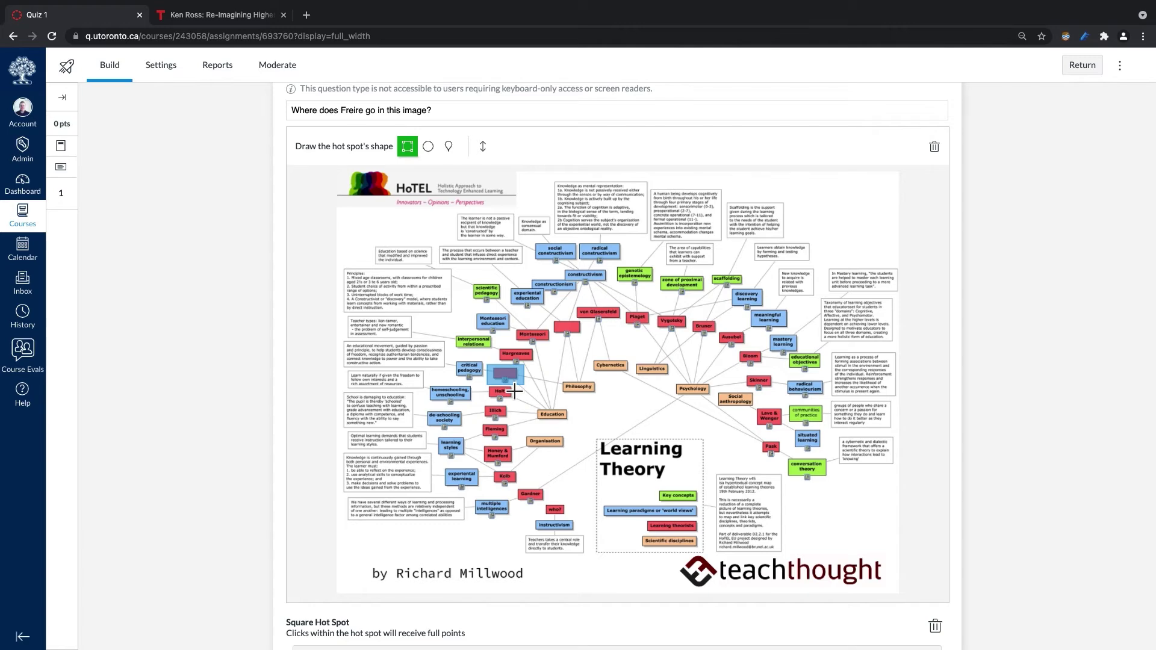
scroll(514, 391, "down", 5)
left_click(931, 597)
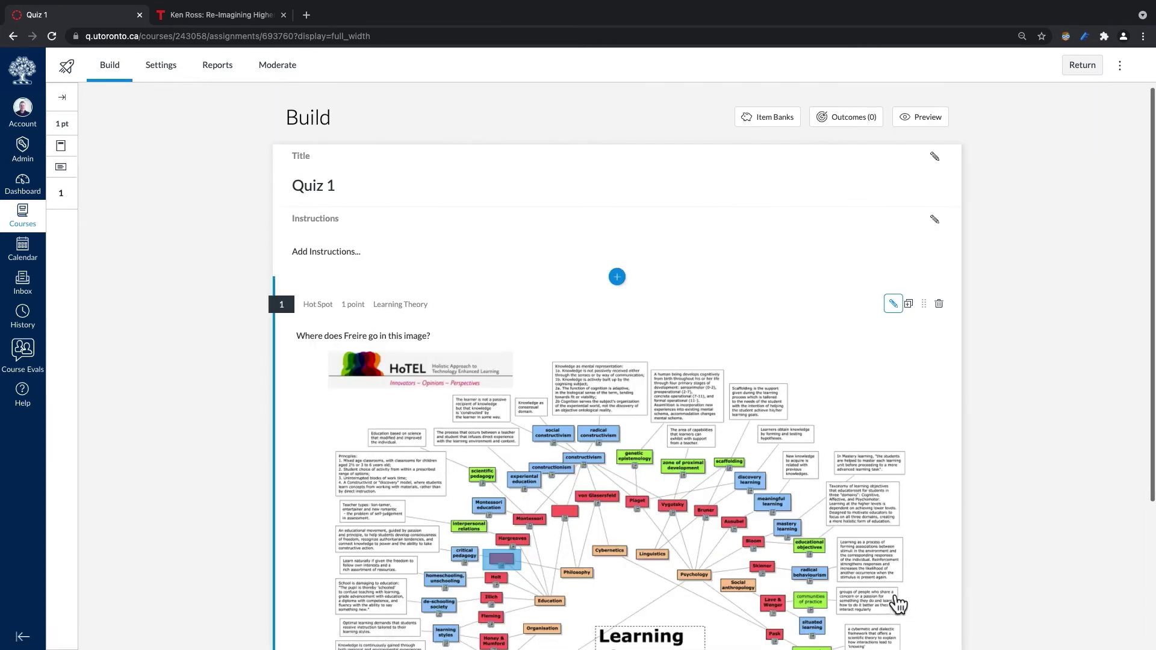
Preview the quiz, answer with the blank red box below Hargreaves, submit it, review the results and exit the preview.
left_click(922, 121)
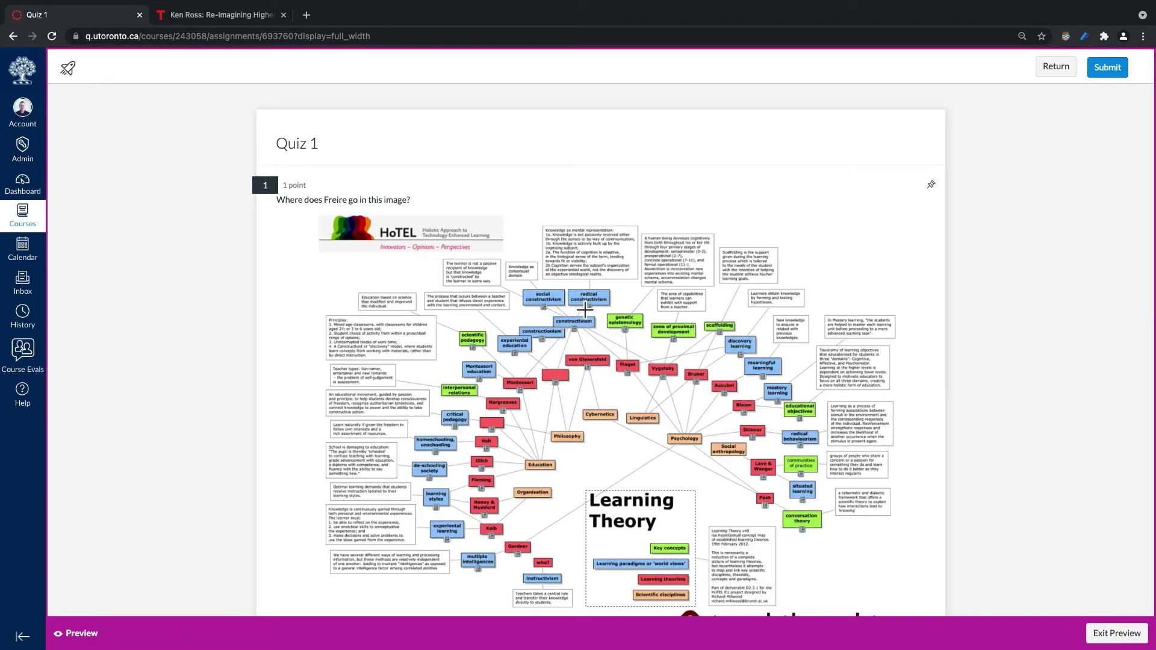
left_click(492, 421)
scroll(594, 415, "down", 3)
left_click(918, 573)
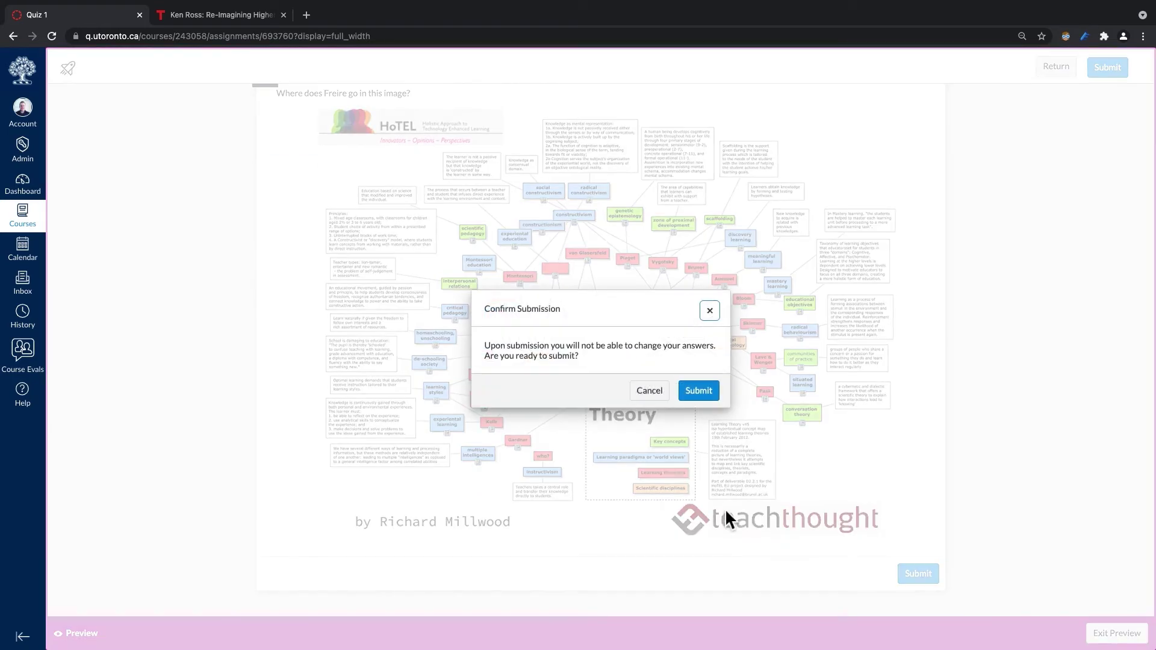
left_click(698, 391)
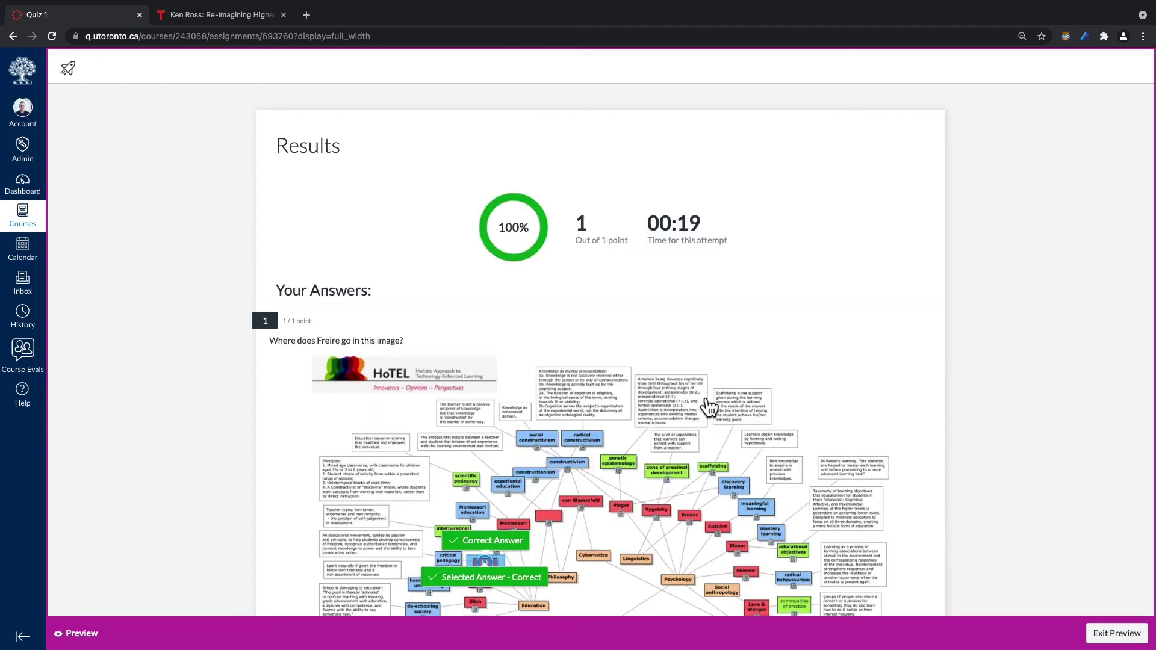
scroll(710, 406, "down", 4)
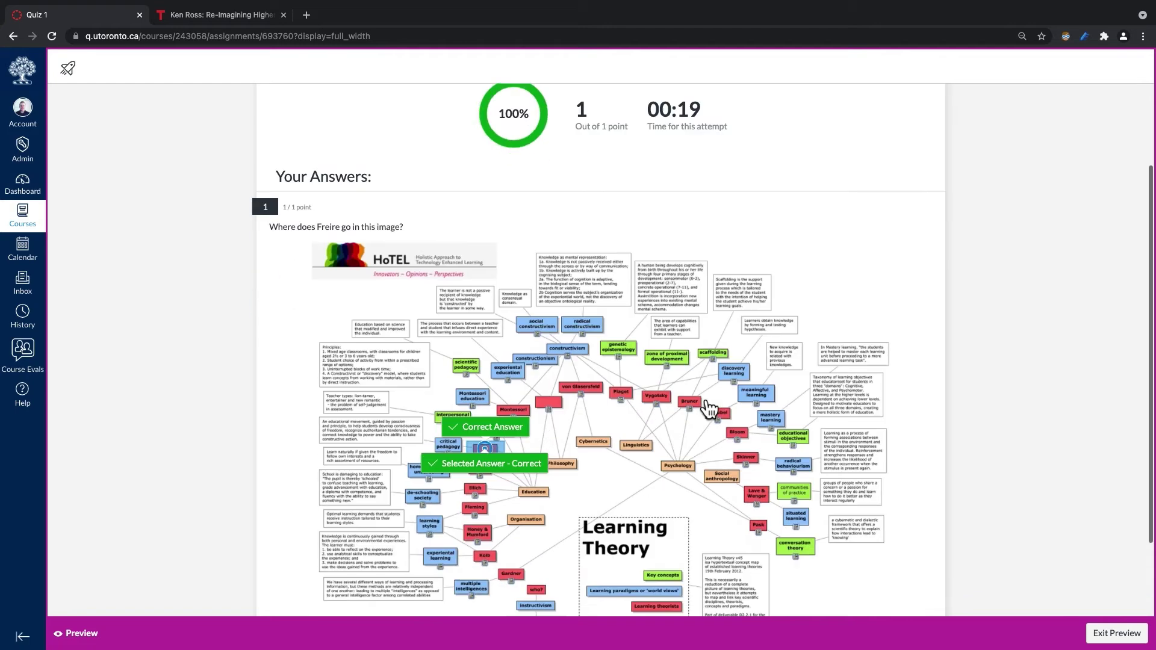
left_click(1116, 633)
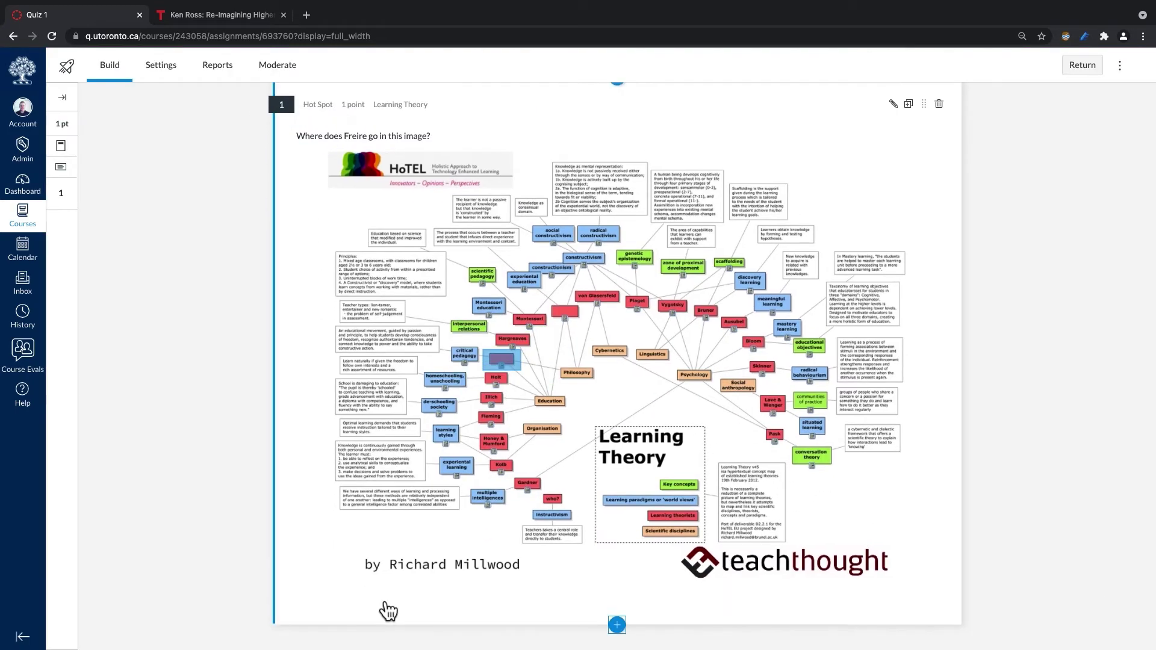
Leave the quiz builder, return to the course's quiz list and publish Quiz 1.
left_click(617, 625)
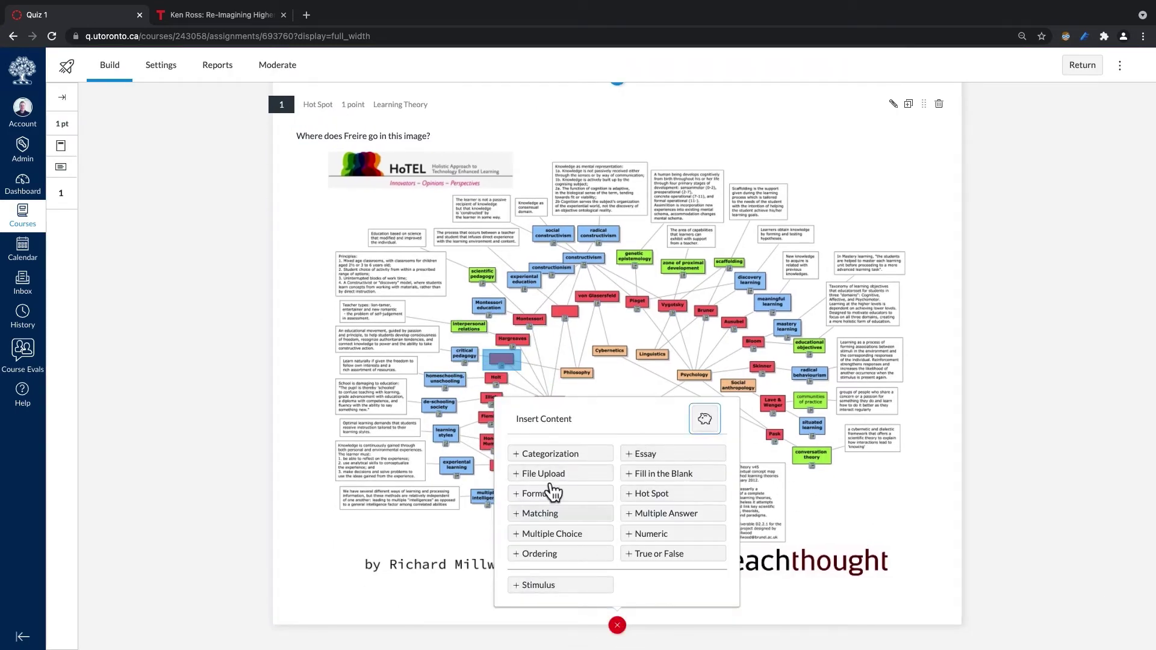
left_click(229, 418)
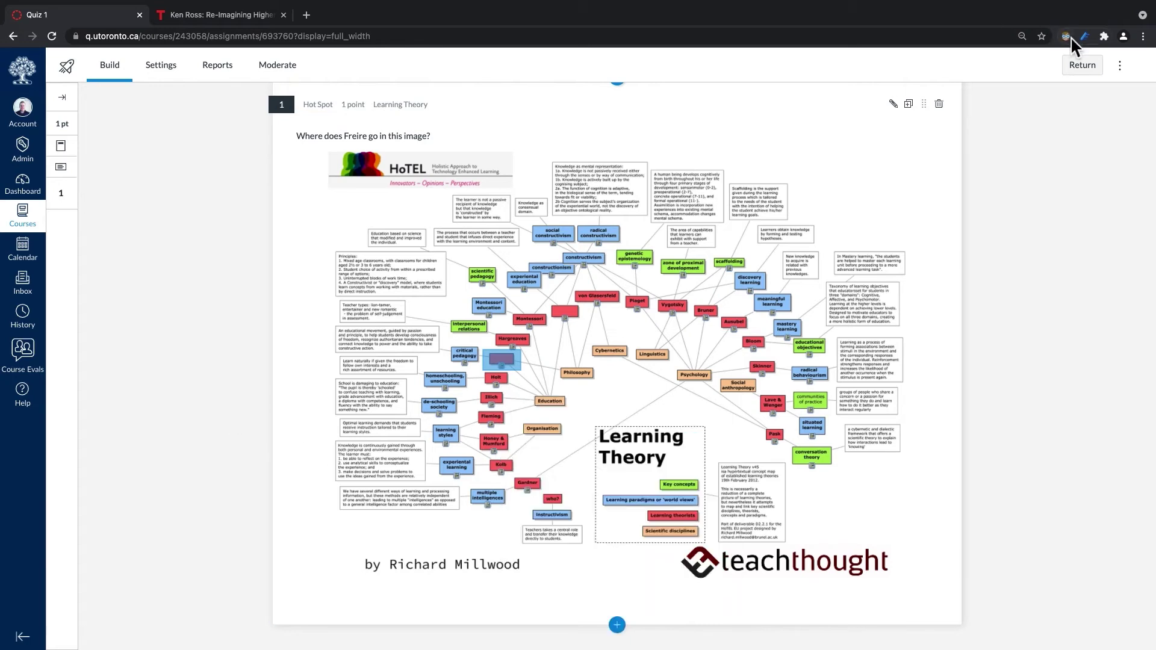
left_click(1088, 69)
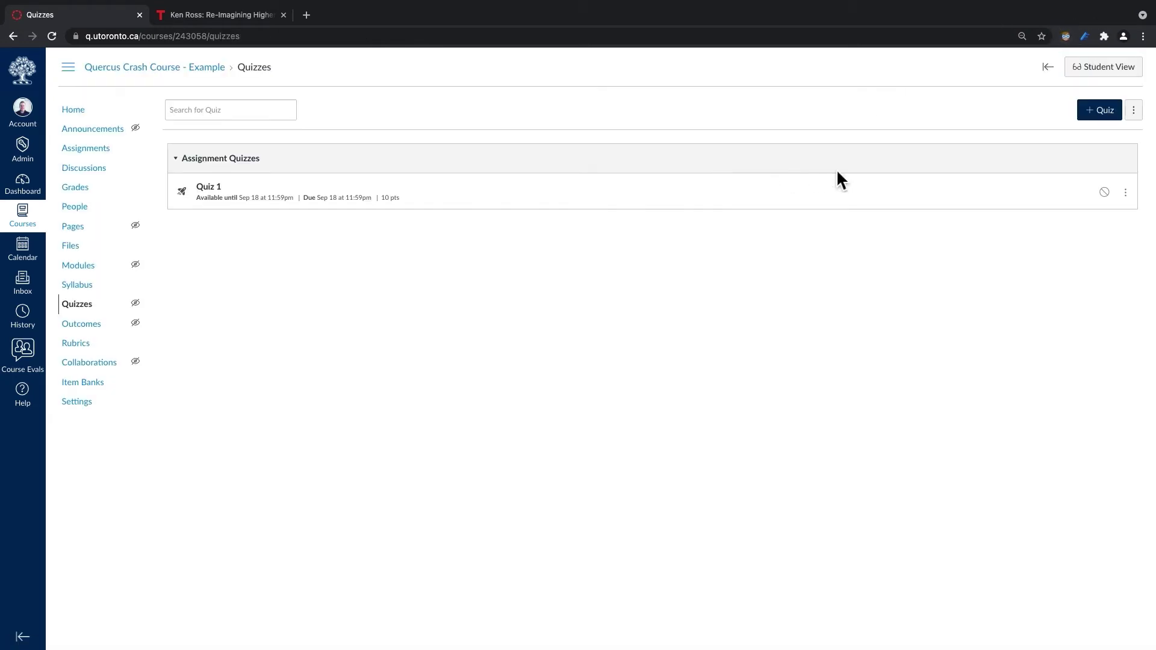
left_click(1104, 191)
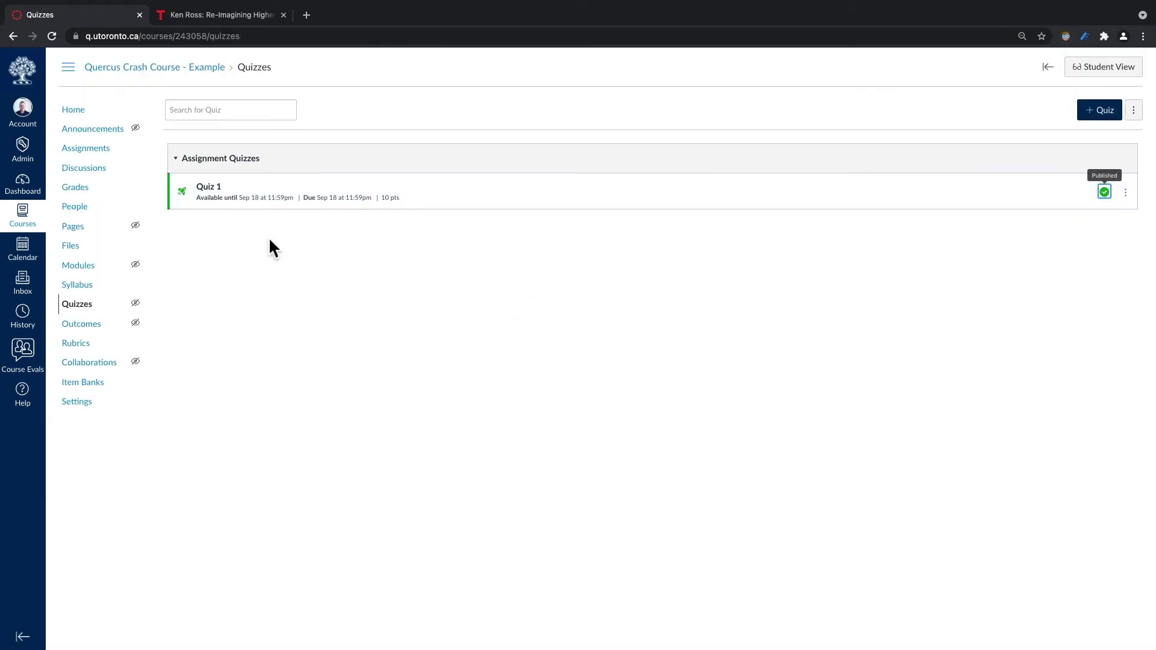
Add two assignment groups named "Discussion" and "Final paper" to the course's assignments.
left_click(96, 149)
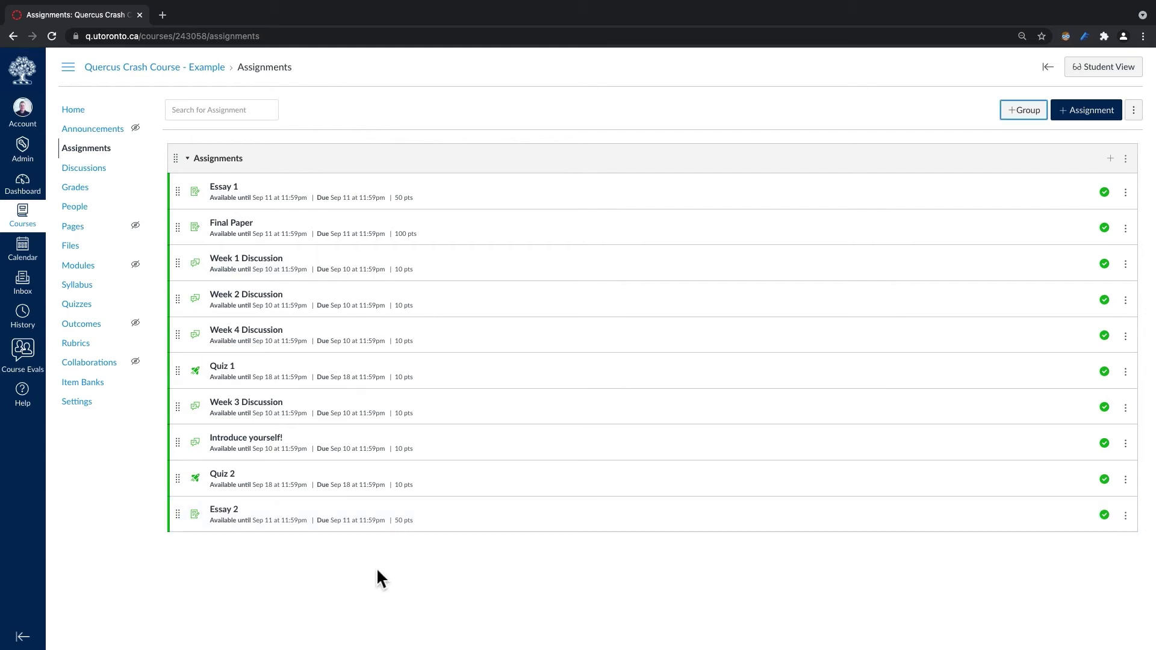
left_click(1024, 110)
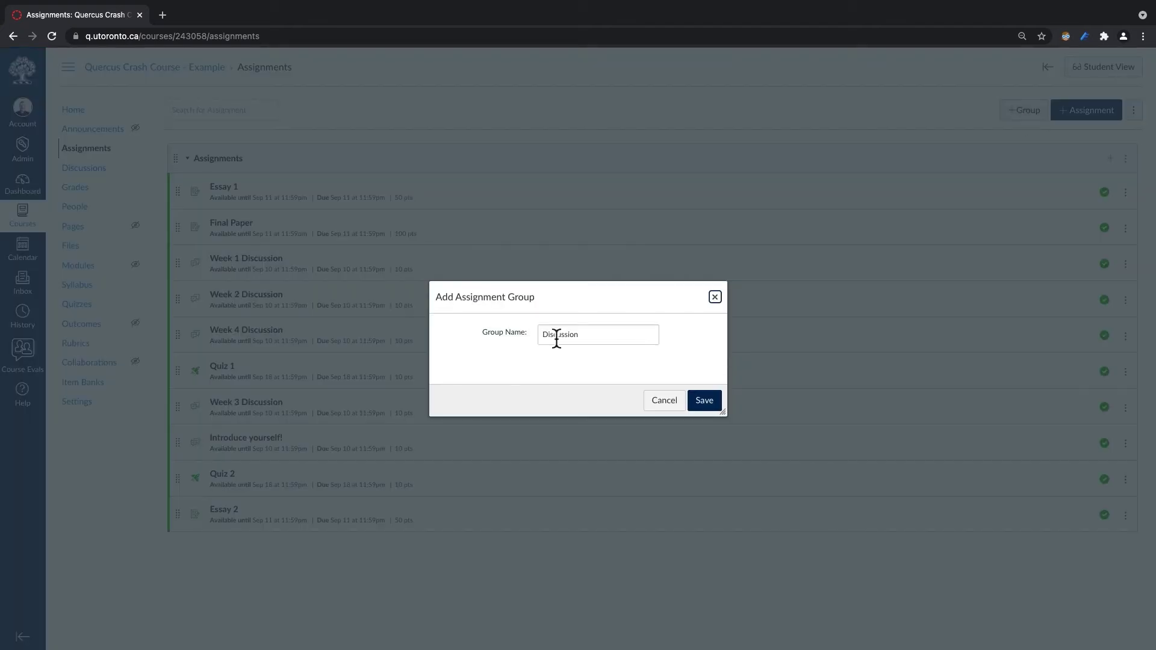
left_click(590, 341)
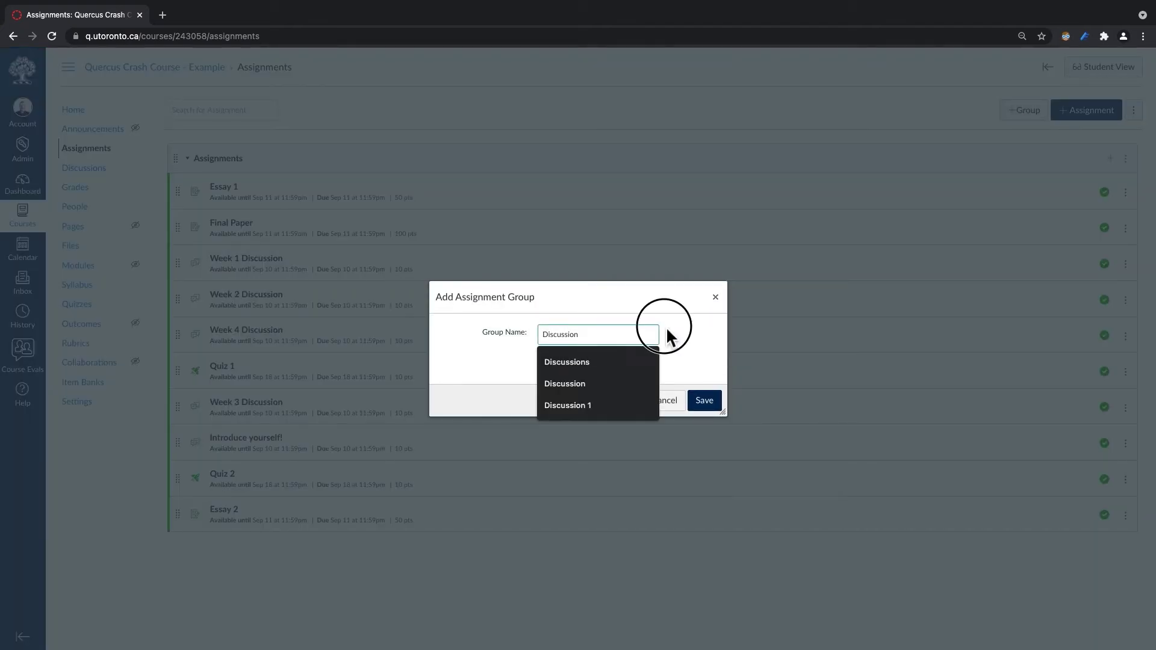
left_click(712, 402)
left_click(1034, 112)
left_click(595, 338)
type("Final paper")
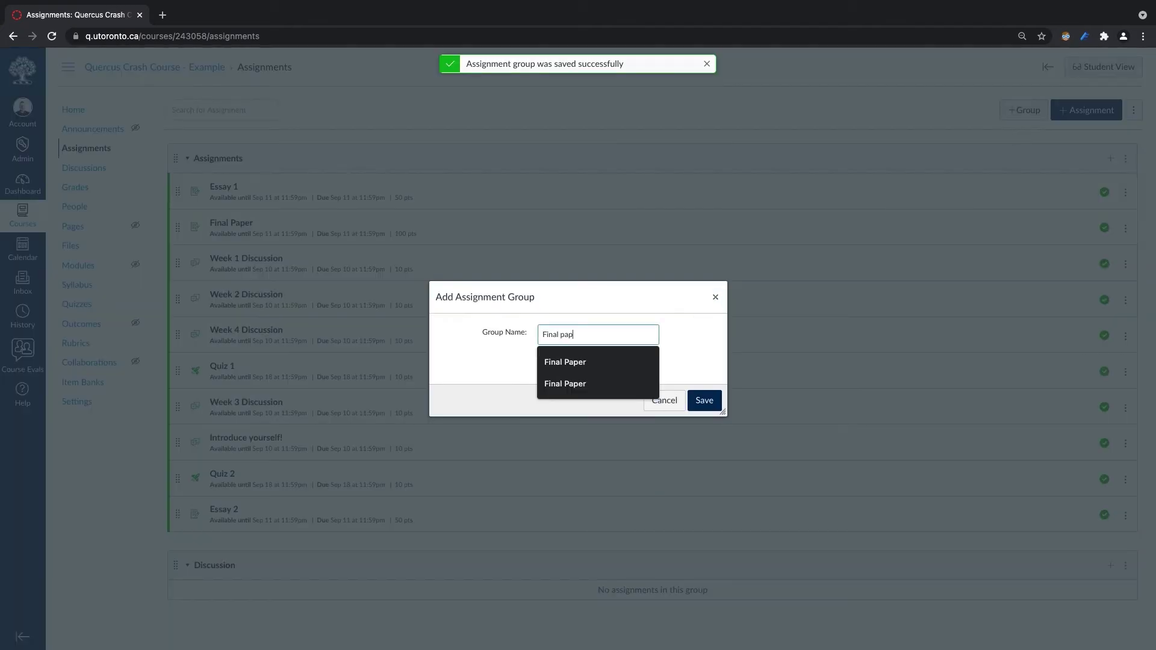
left_click(705, 400)
Move "Introduce yourself!" and the Week 1 to 4 Discussions into the Discussion group, and Final Paper into the Final paper group.
scroll(422, 430, "down", 1)
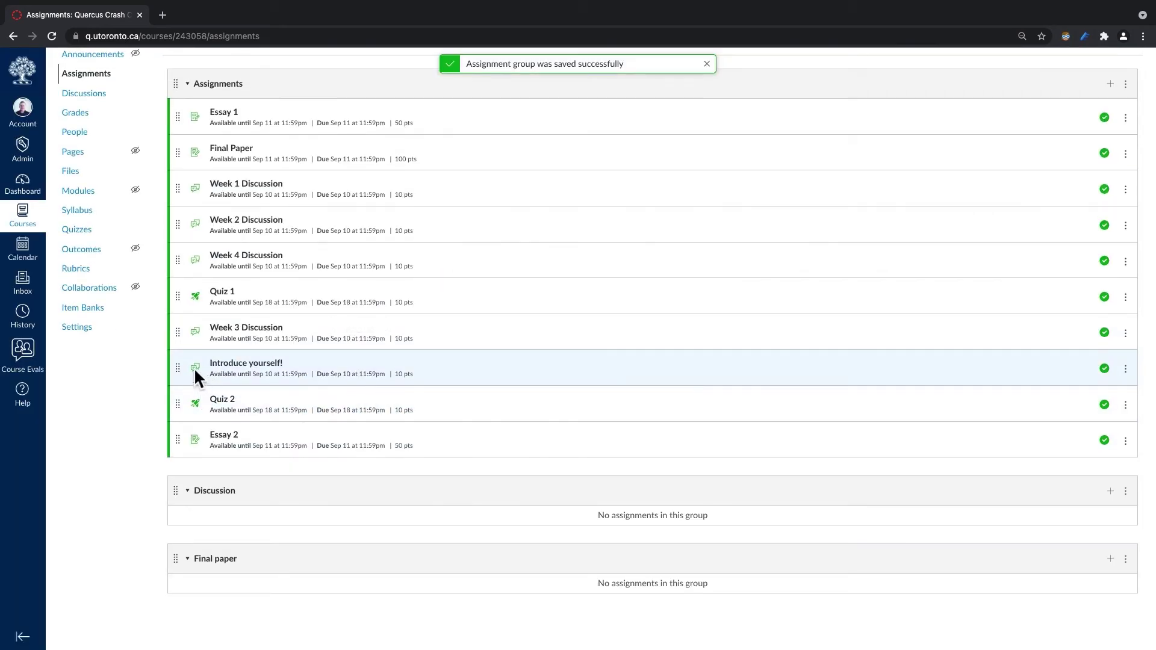
scroll(133, 429, "up", 1)
scroll(134, 423, "down", 1)
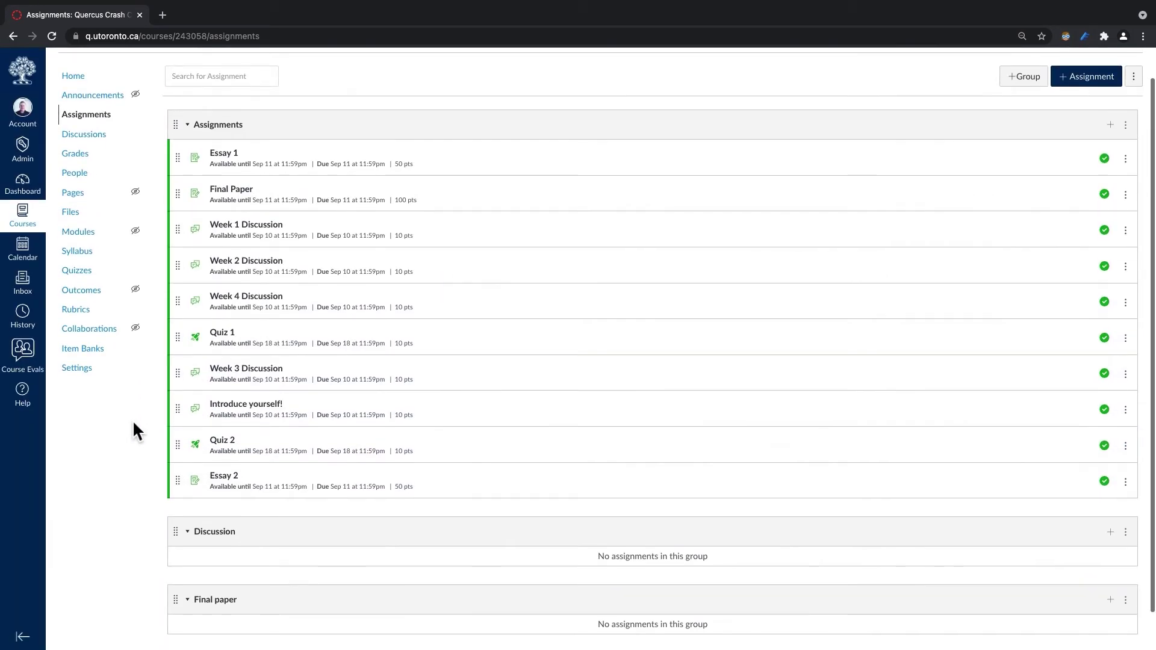
scroll(136, 421, "down", 1)
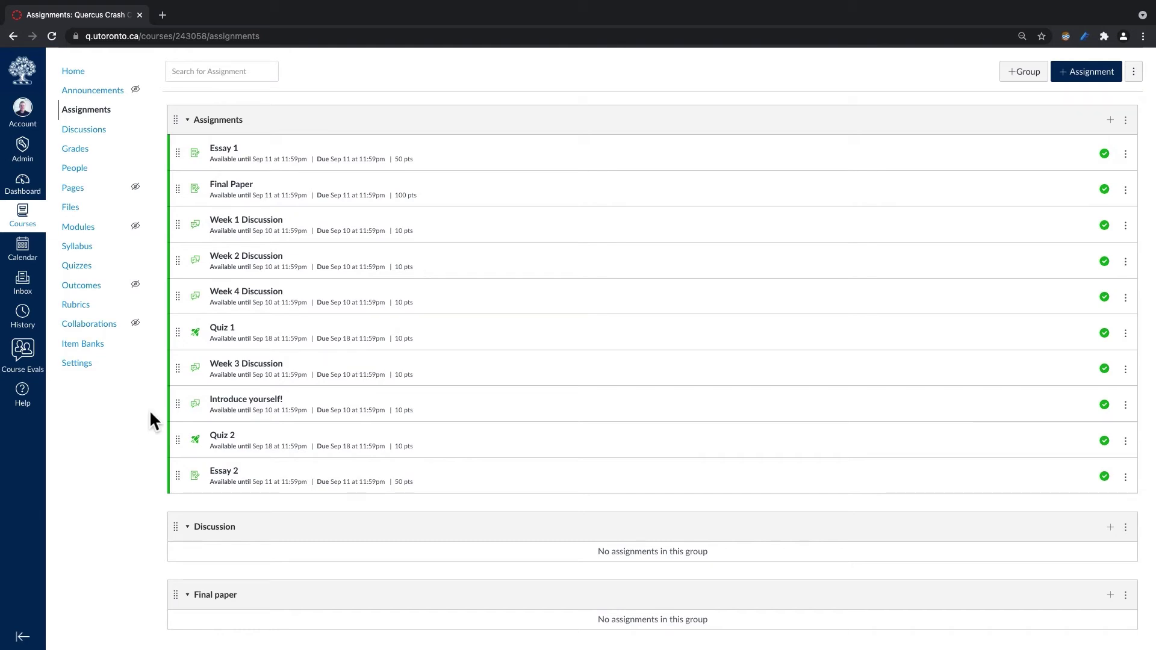
left_click_drag(177, 403, 179, 525)
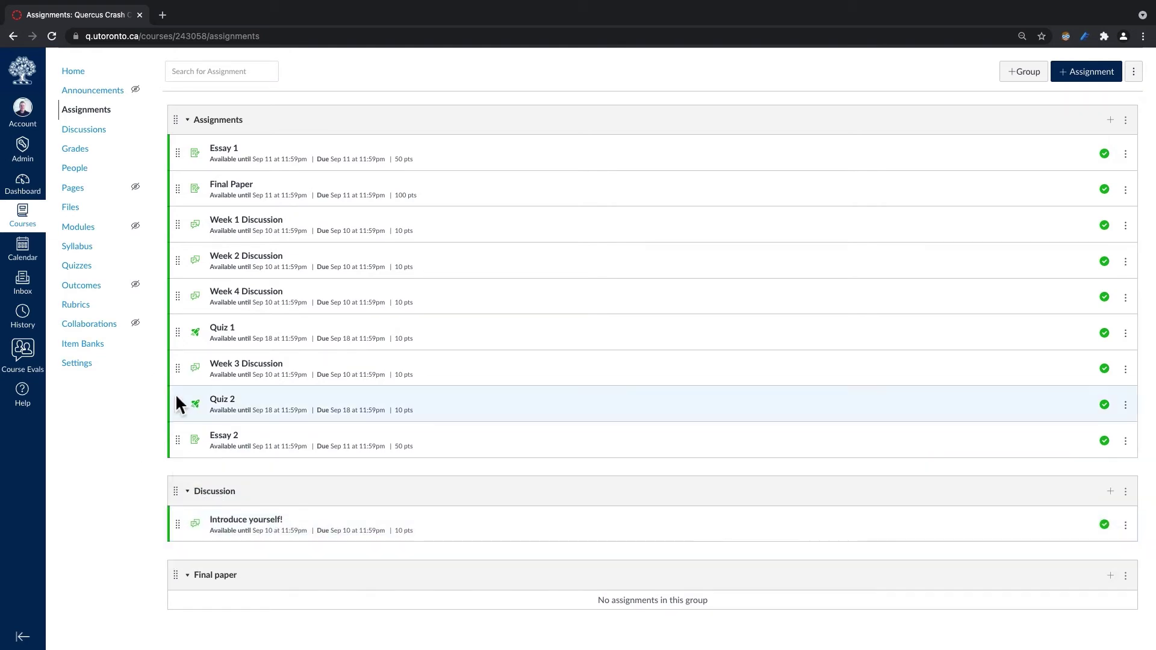
left_click_drag(177, 225, 181, 542)
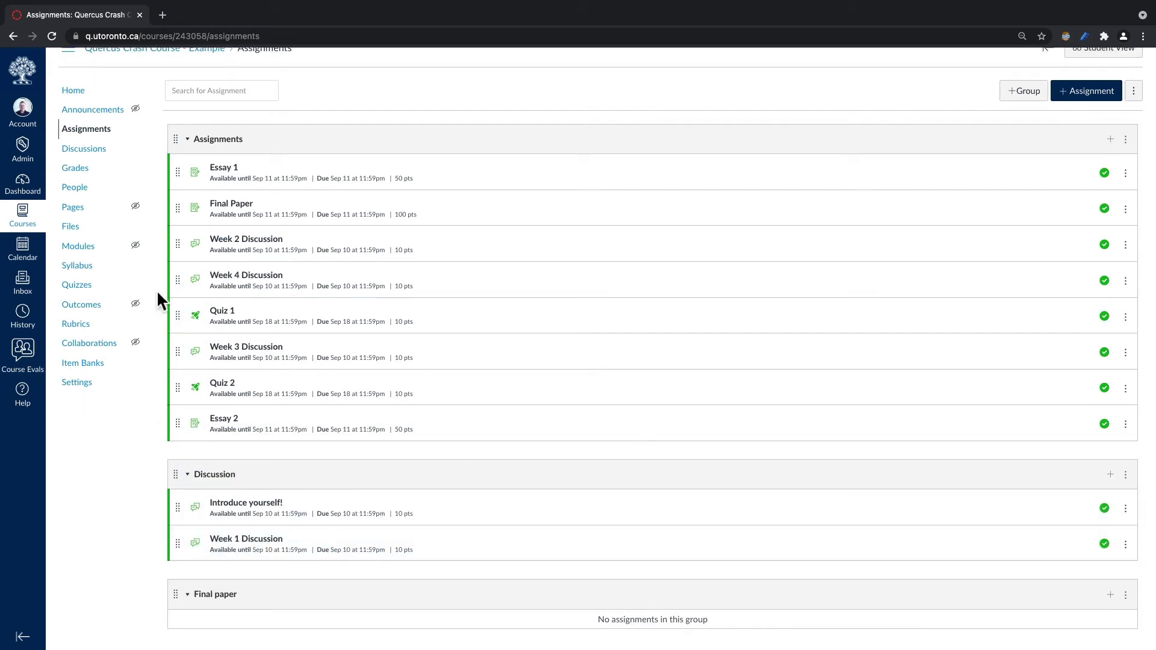
left_click_drag(187, 274, 194, 542)
left_click_drag(177, 243, 181, 506)
left_click_drag(177, 208, 194, 593)
left_click_drag(194, 243, 135, 457)
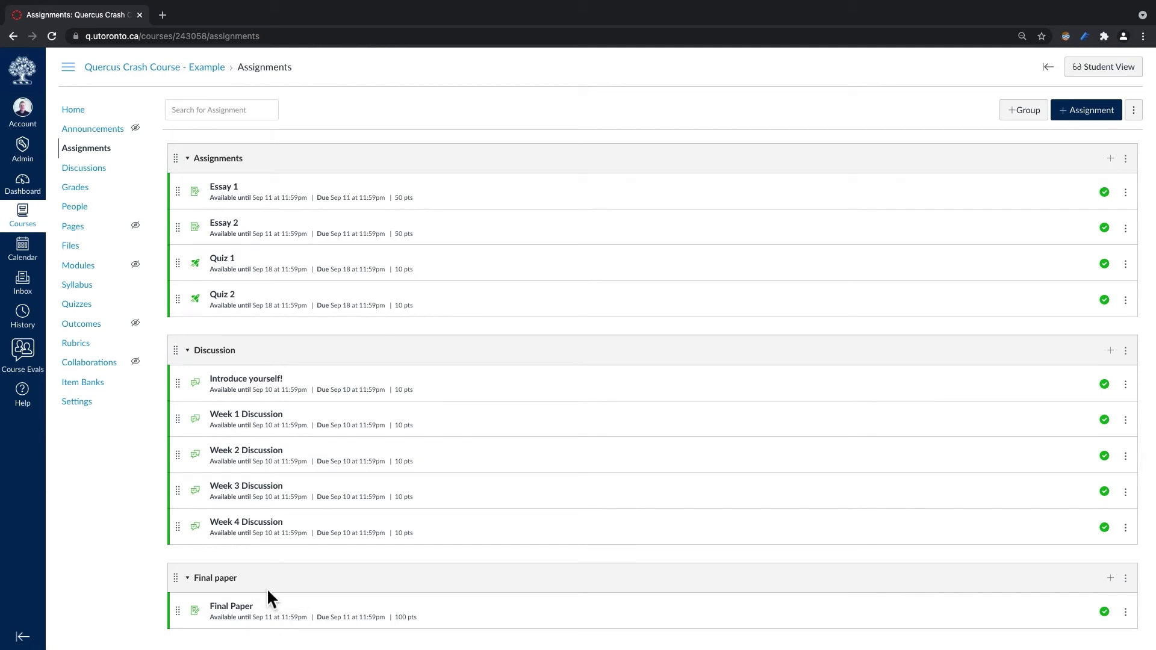
Weight the final grade by assignment group: Assignments 20%, Discussion 30% and Final paper 50%, and save the weights.
left_click(1137, 115)
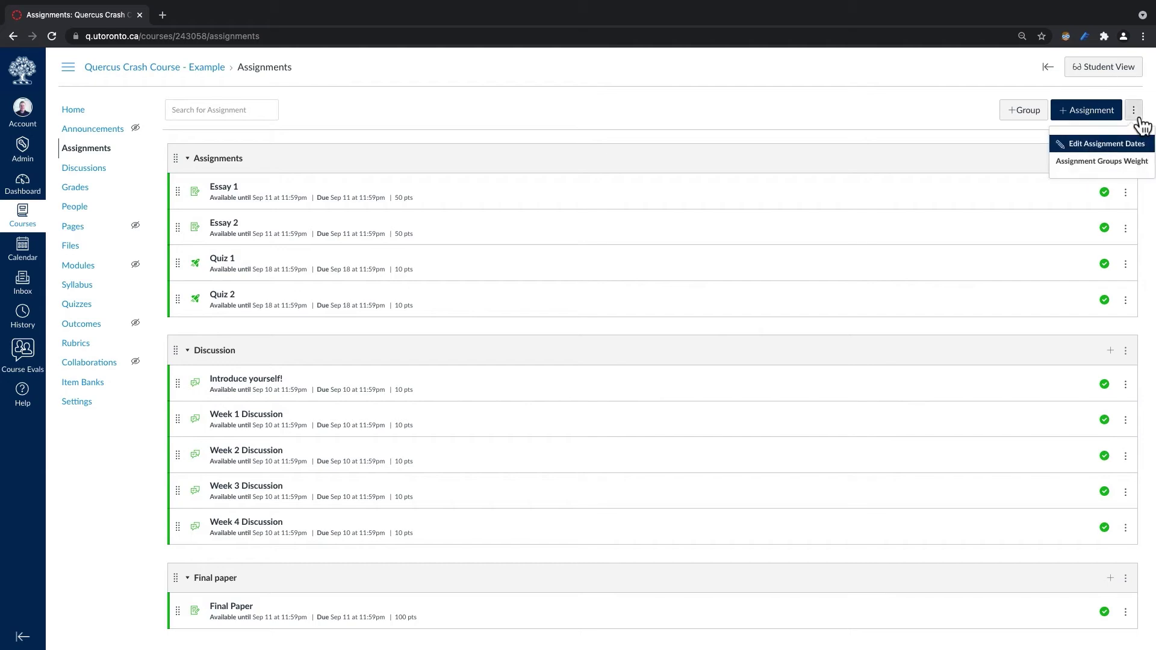
left_click(1112, 164)
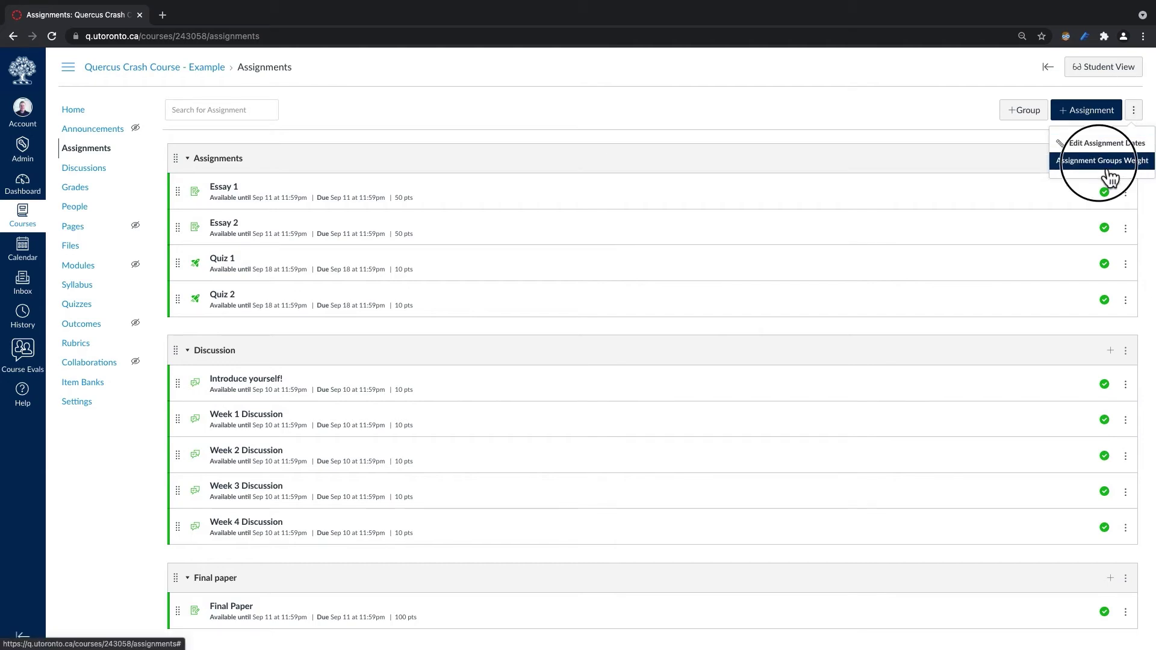
left_click(488, 263)
left_click(647, 295)
type("20")
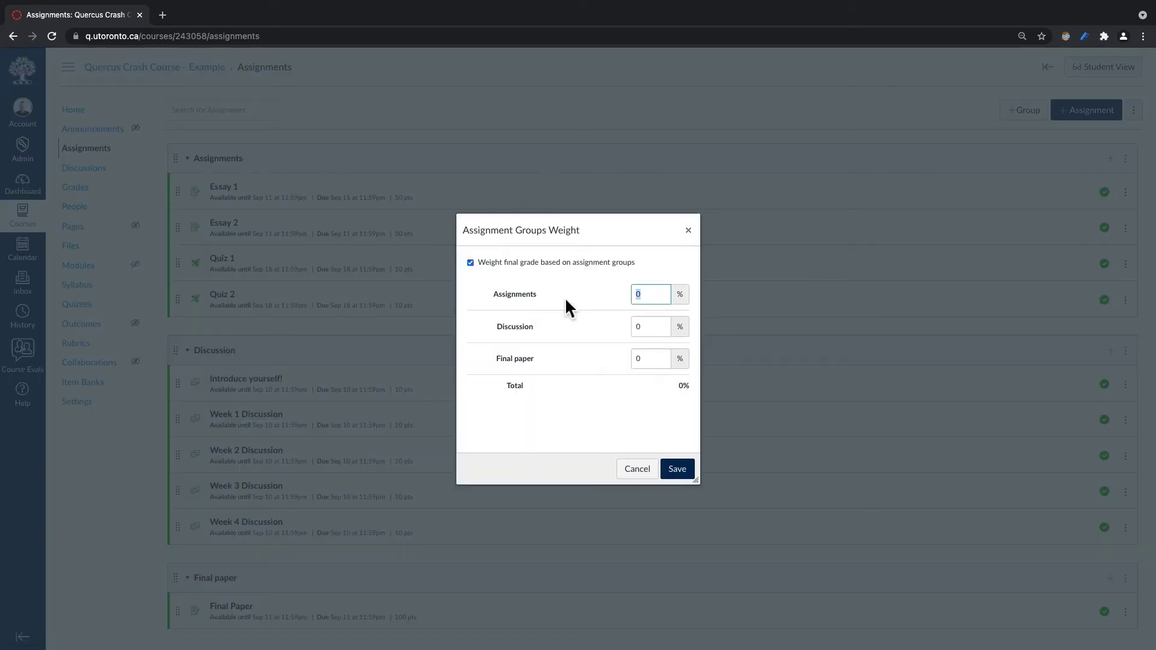
key("Tab")
type("30")
key("Tab")
type("50")
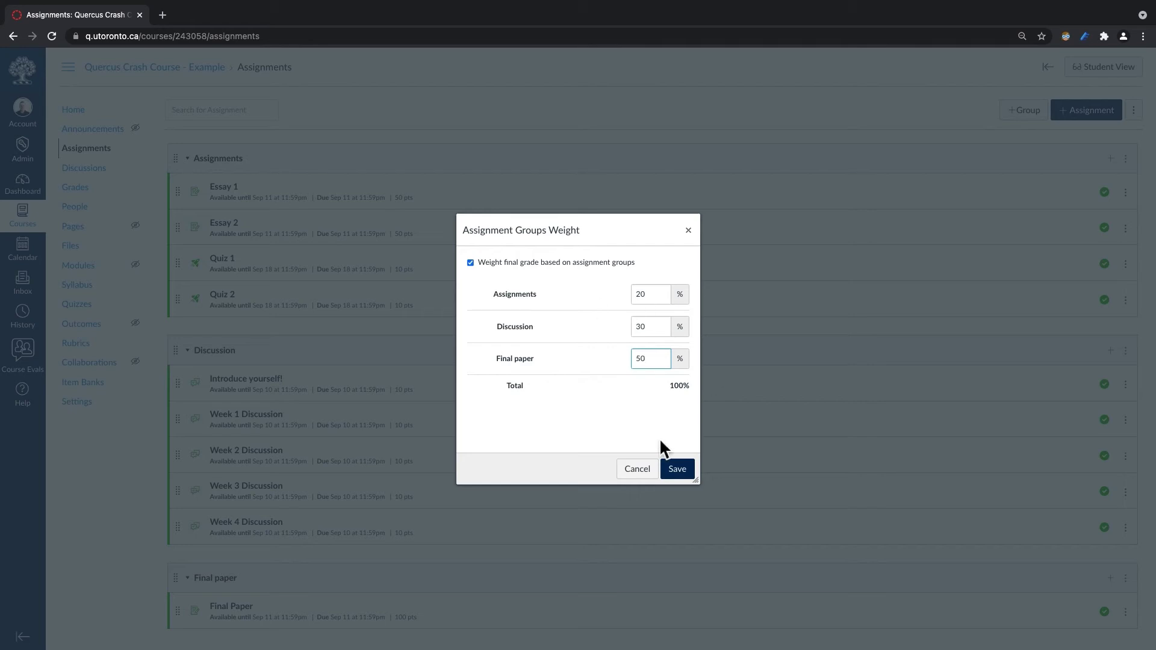
left_click(686, 478)
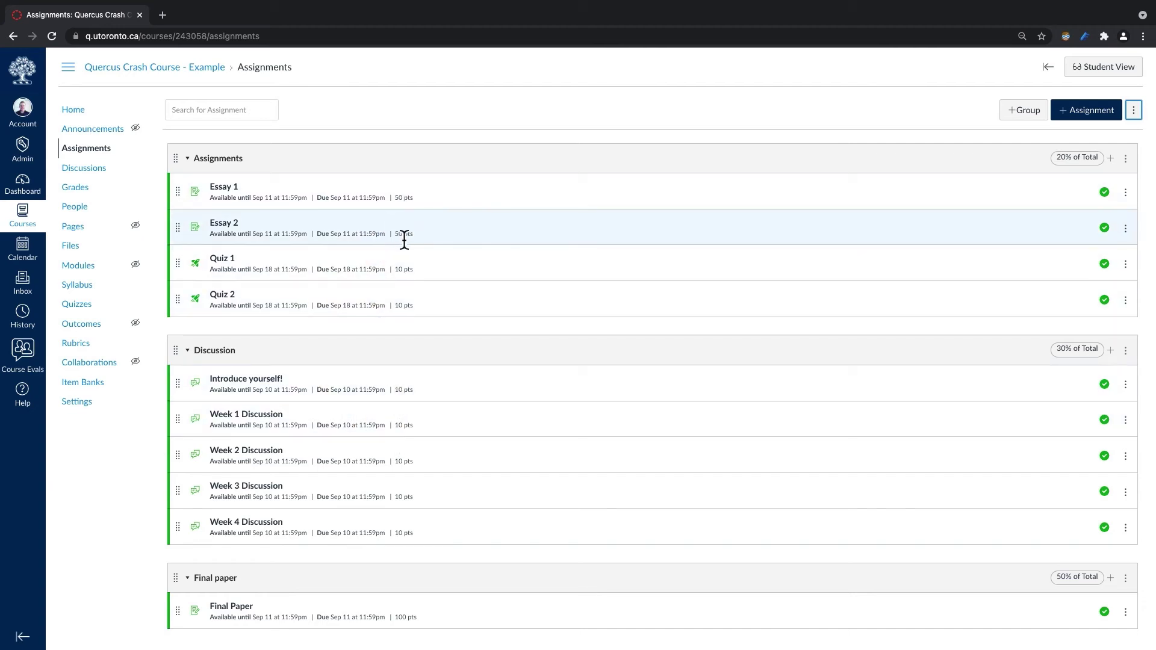
scroll(417, 353, "down", 2)
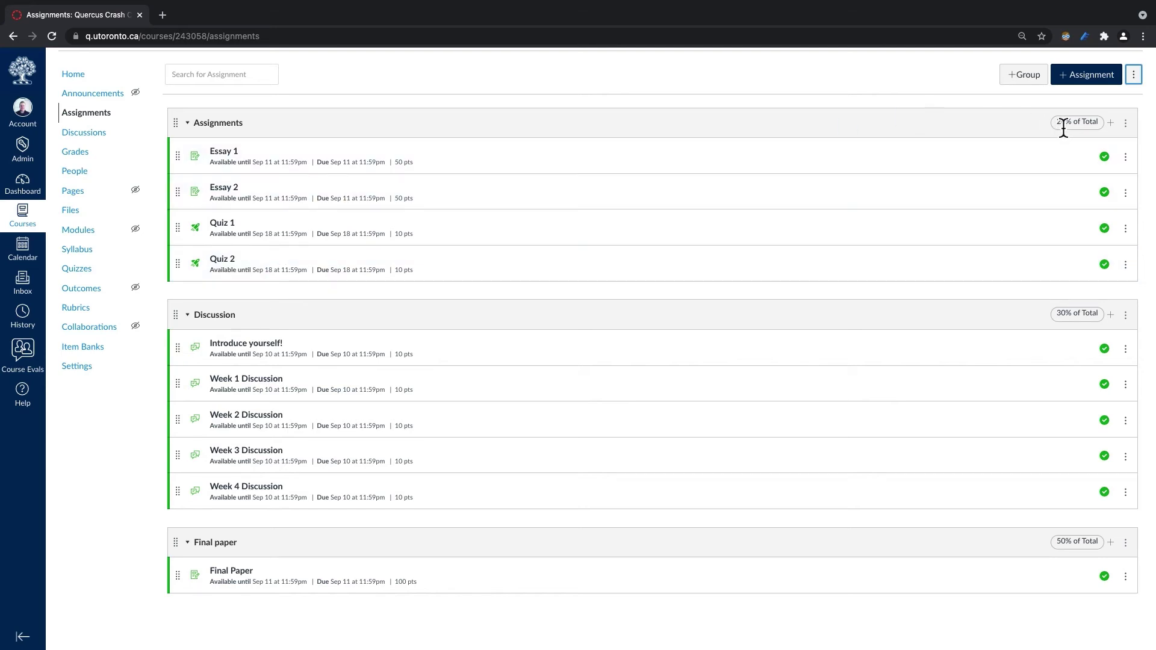
scroll(841, 168, "up", 1)
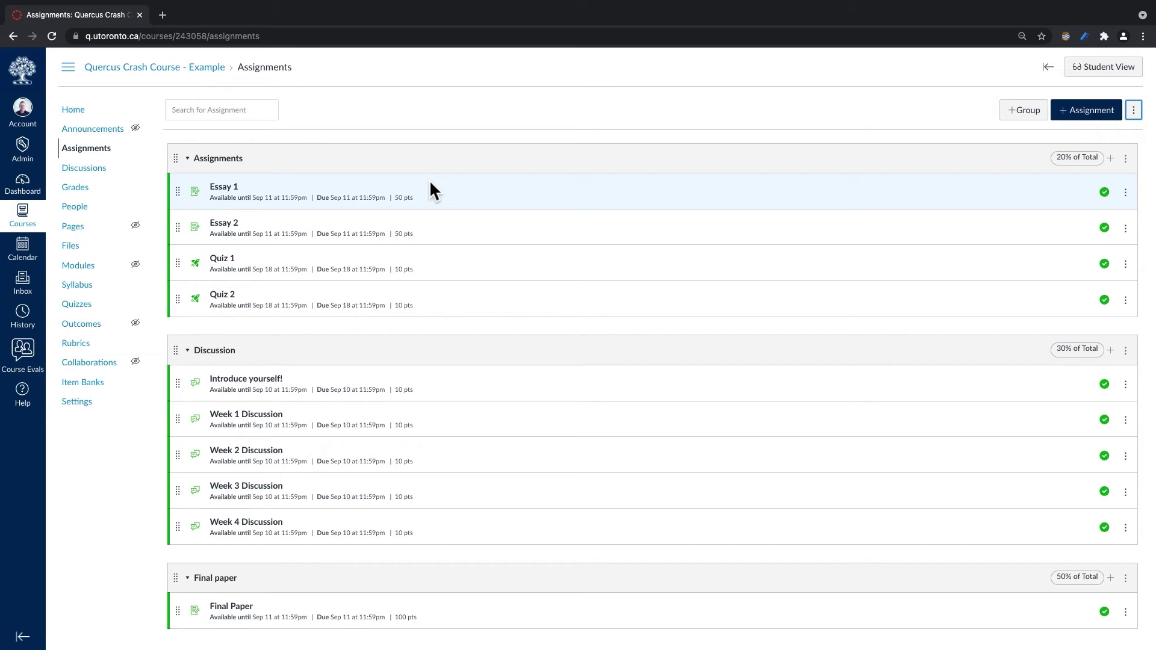
Go to the course's modules and add a module named "Module 1".
left_click(82, 265)
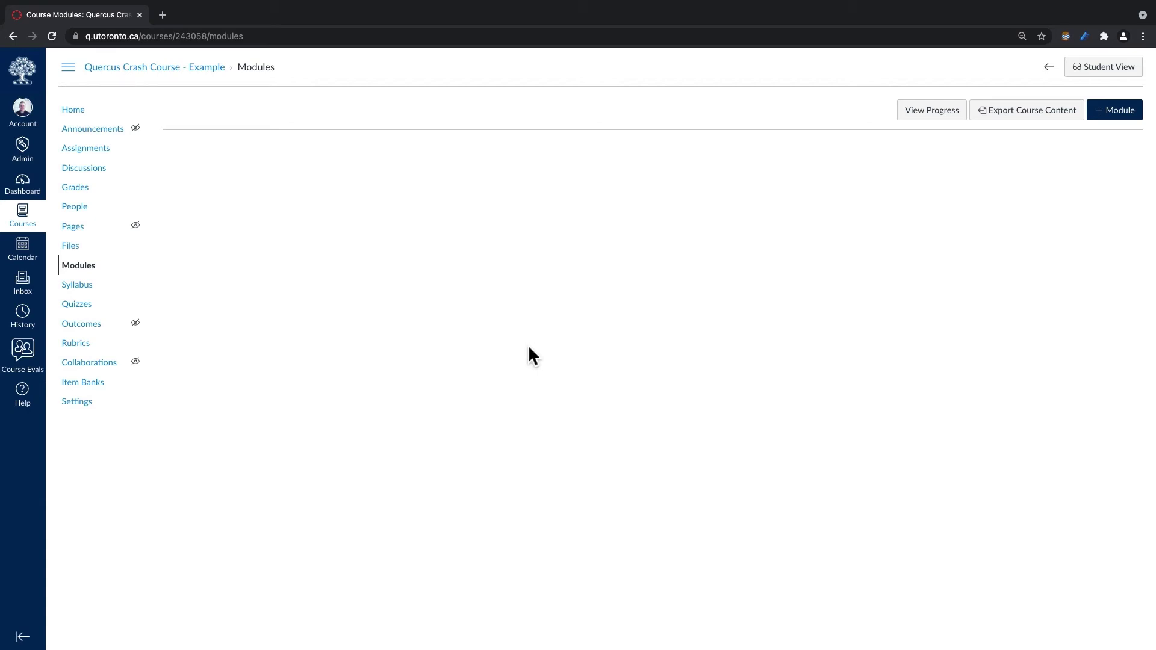
left_click(1125, 123)
left_click(472, 299)
type("Mdu")
key("BackSpace")
key("BackSpace")
type("odule 1")
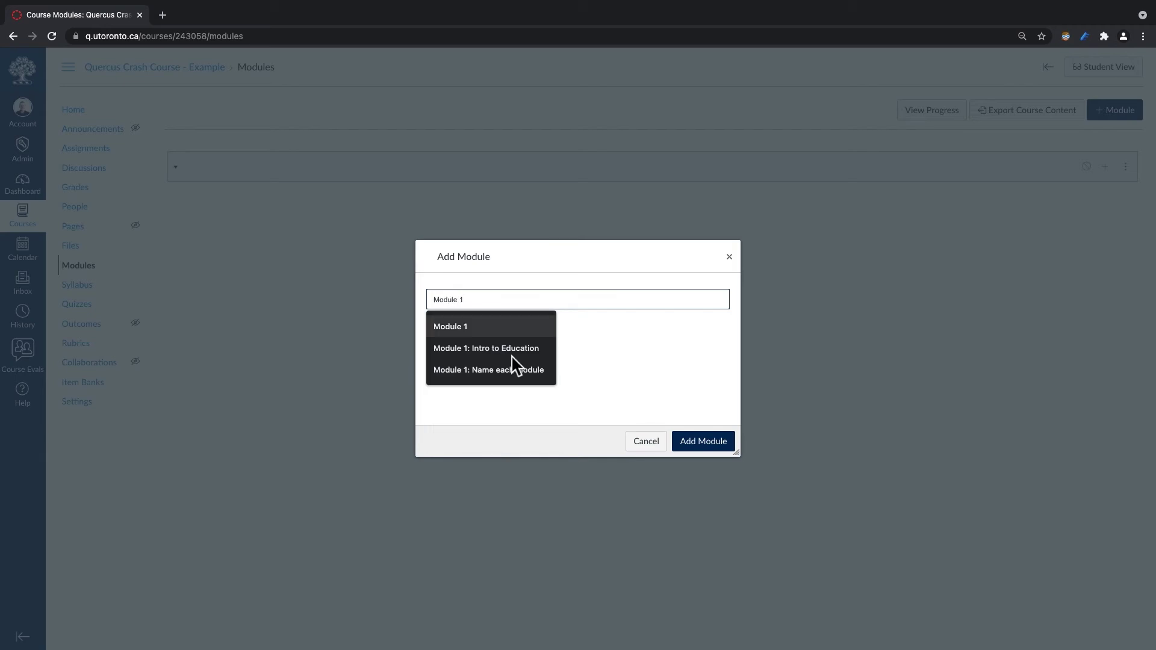
key("Return")
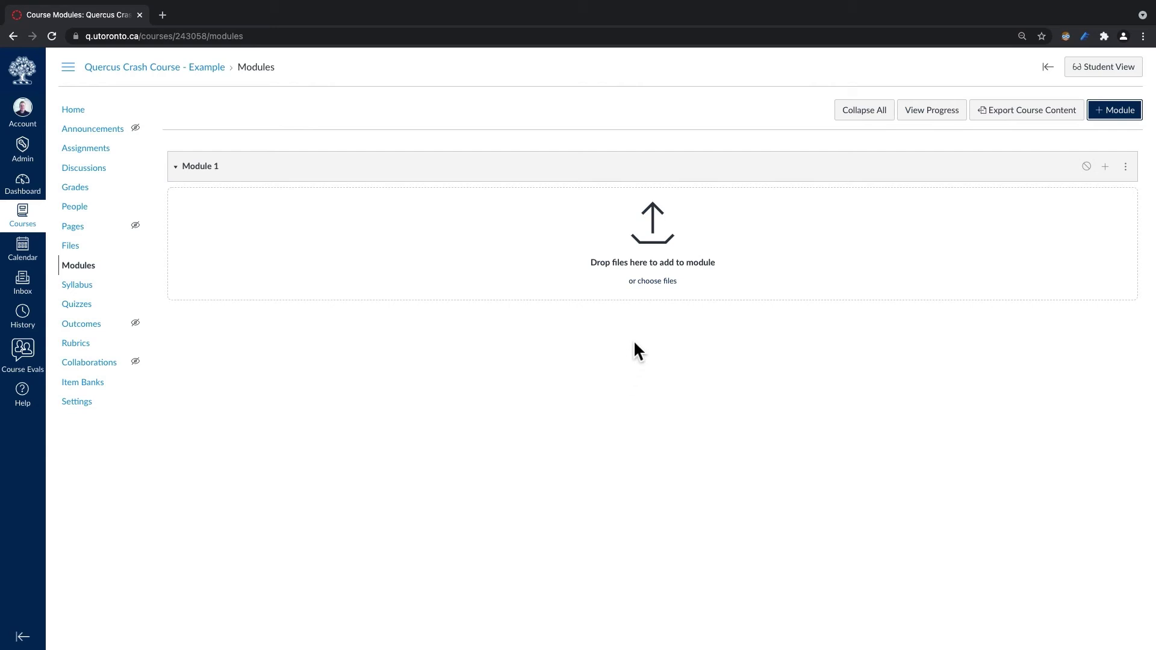
Add two more modules named "Module 2" and "Module 3".
left_click(1130, 121)
left_click(562, 297)
type("Module 2")
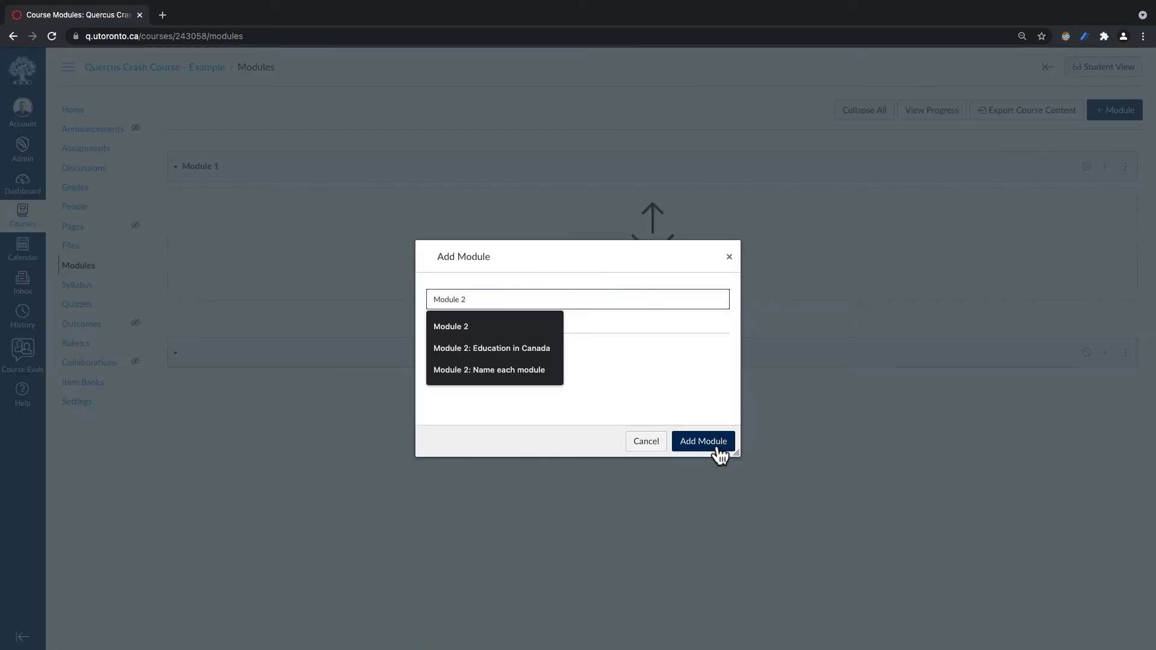
left_click(714, 442)
left_click(1115, 110)
left_click(452, 299)
type("Module 3")
left_click(709, 444)
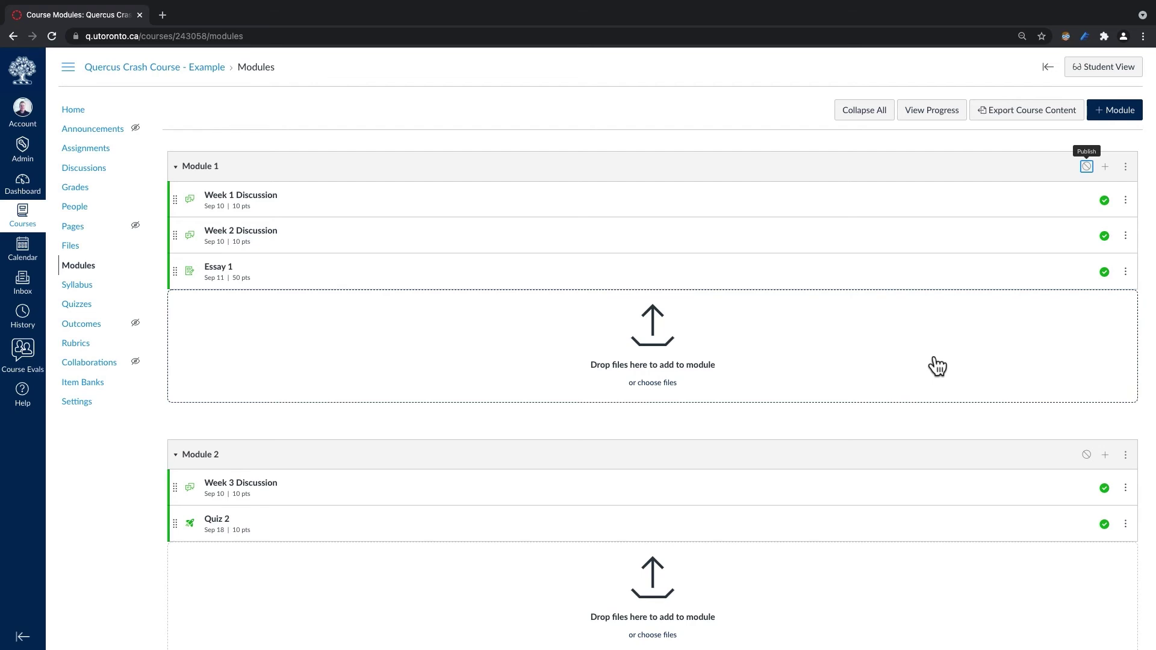
Publish Module 1 and Module 2.
left_click(1086, 167)
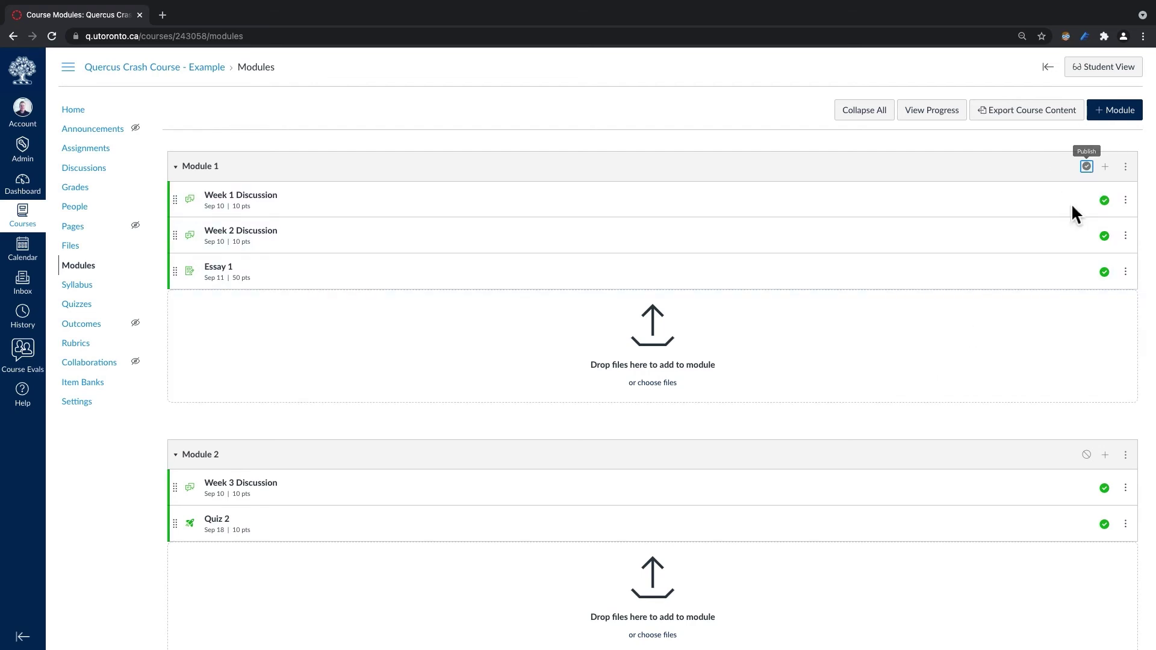
left_click(1086, 455)
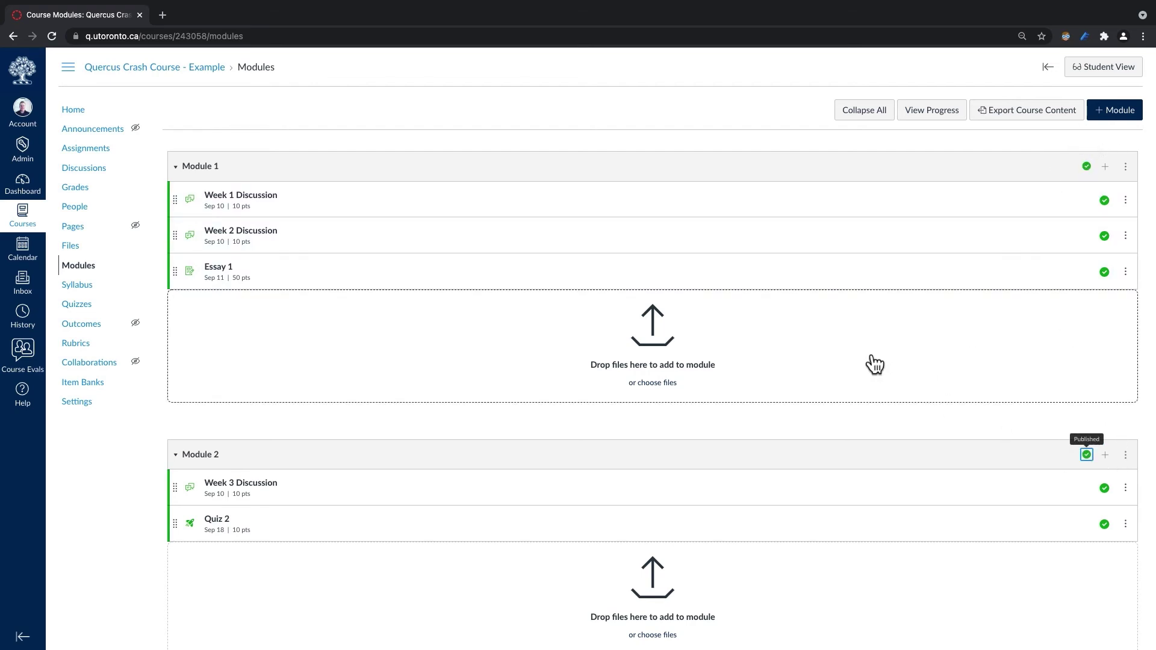
Enable Lock until in Module 1's settings, view the unlock date calendar and close the settings without saving.
left_click(1125, 167)
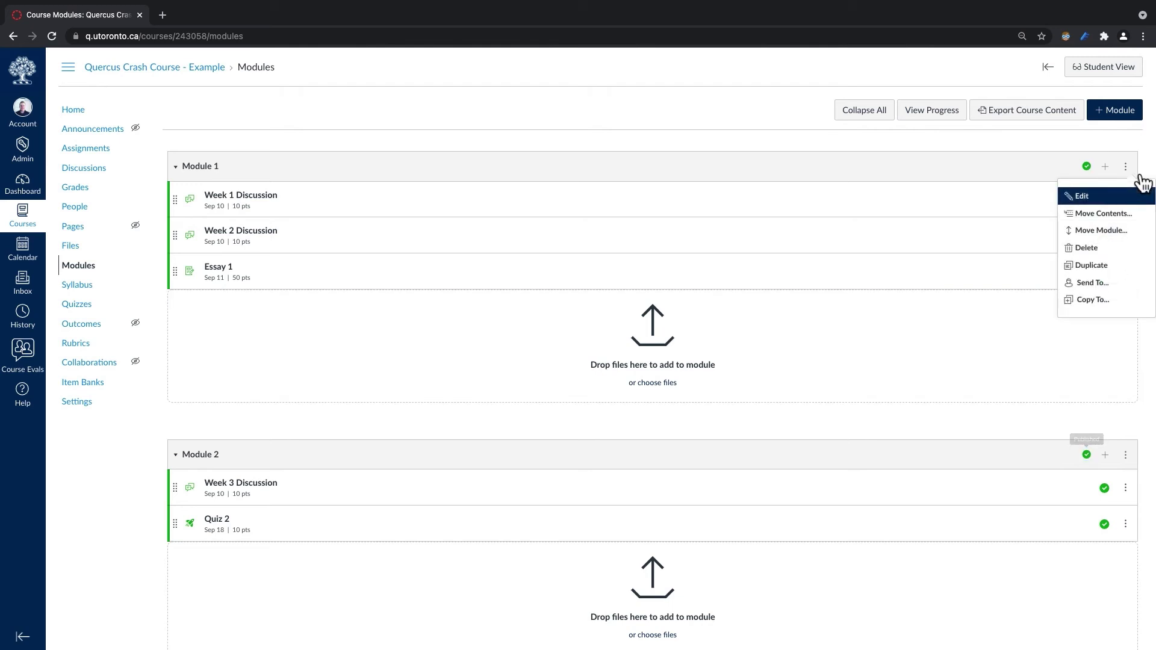
left_click(1082, 196)
left_click(430, 267)
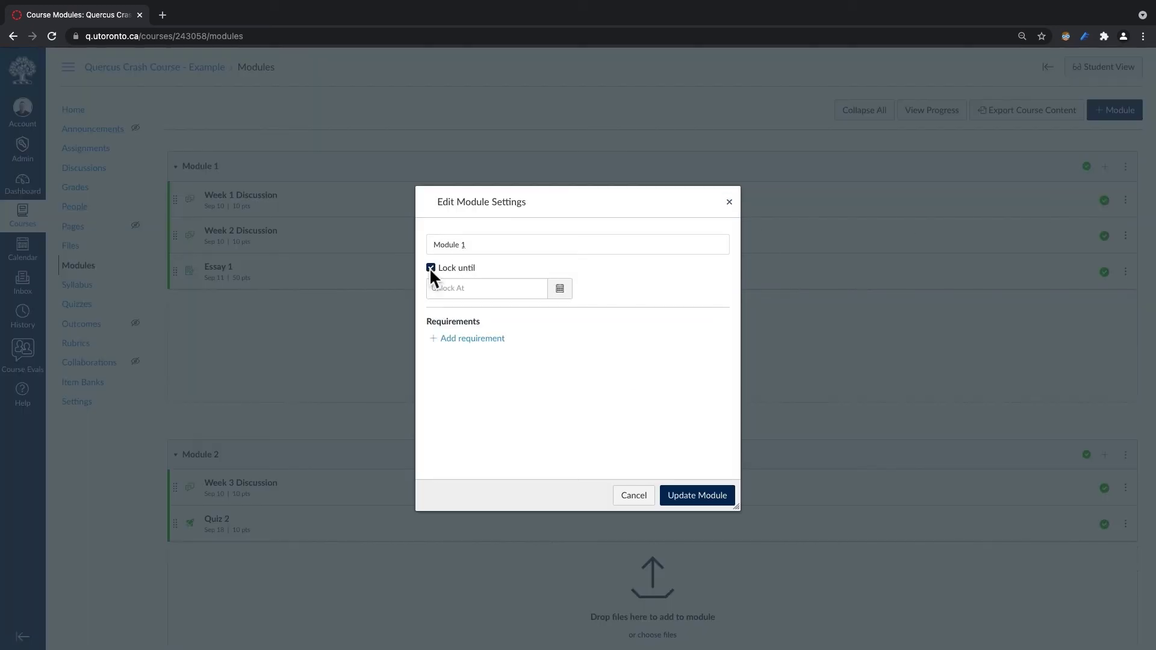
left_click(559, 289)
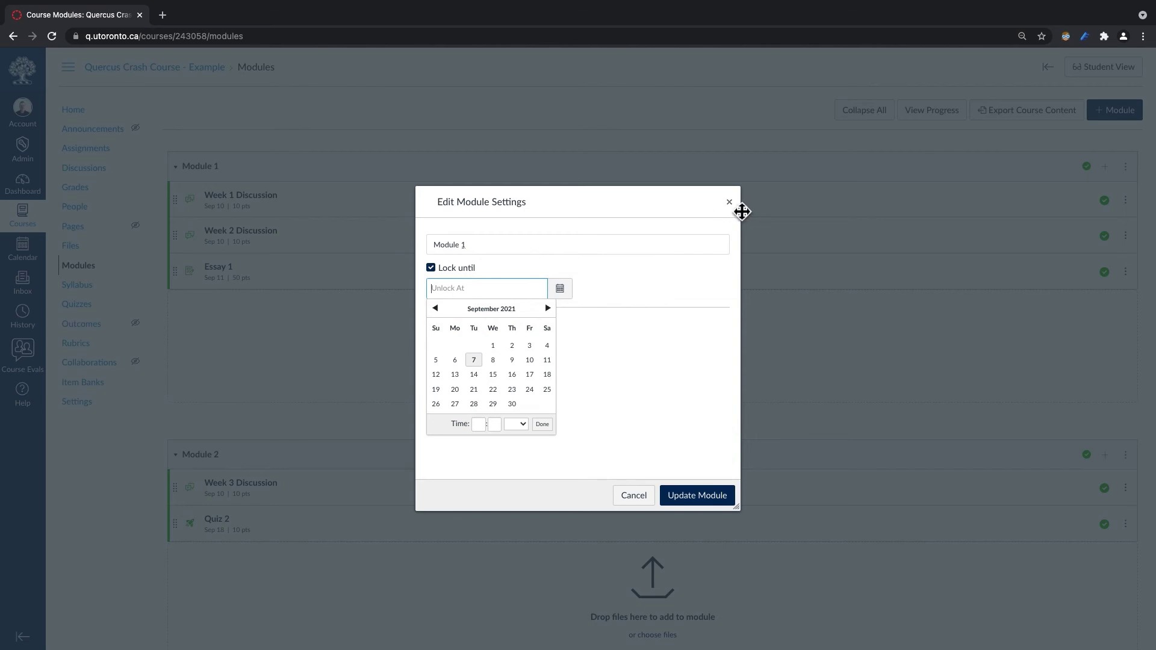
left_click(729, 203)
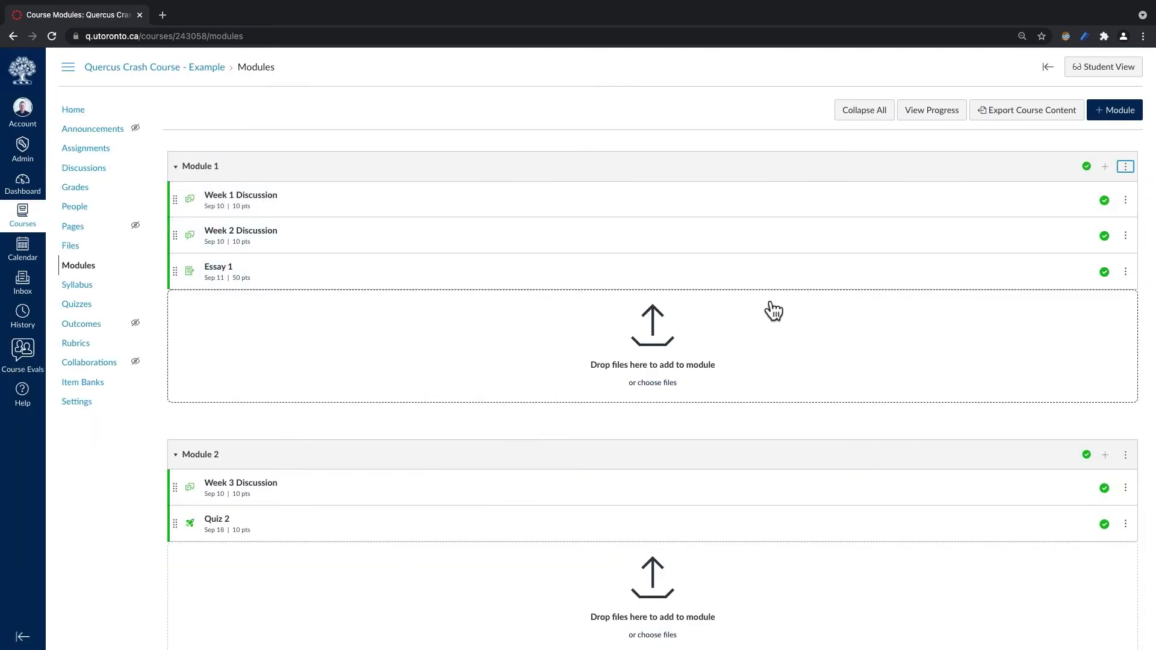
left_click(1109, 175)
left_click(432, 261)
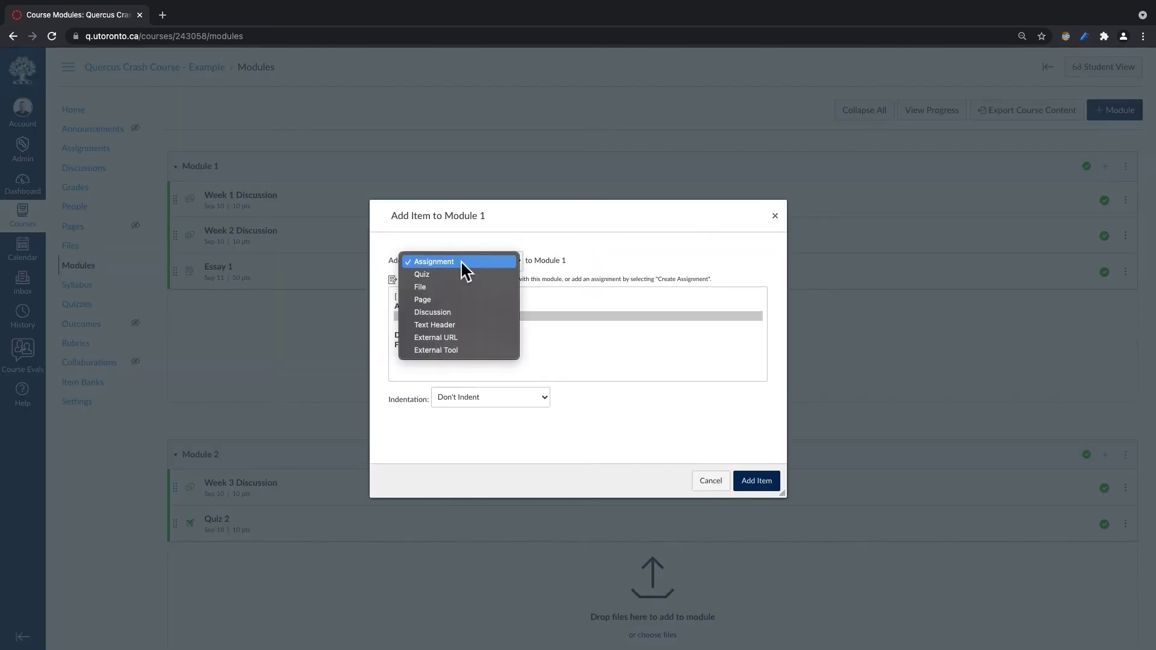
left_click(436, 325)
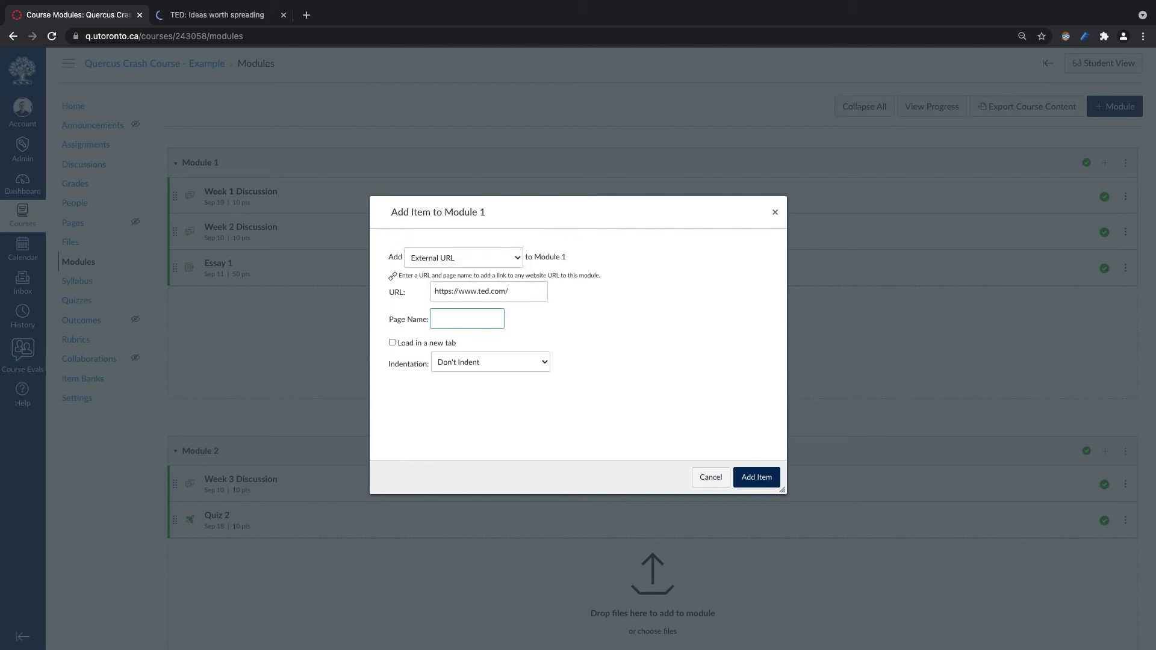
type("Ted T")
key("BackSpace")
key("BackSpace")
key("BackSpace")
key("BackSpace")
type("ED")
left_click(773, 482)
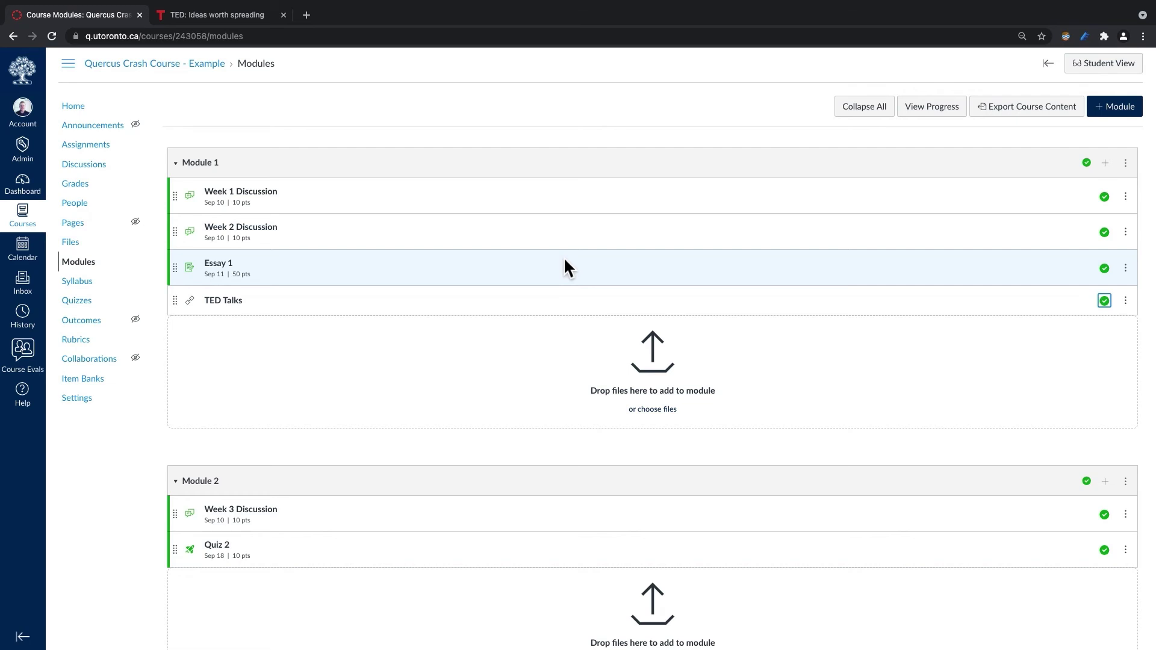
Create a page named "Module 1 Outline" in Module 1 and move it to the top of the module.
left_click(1105, 163)
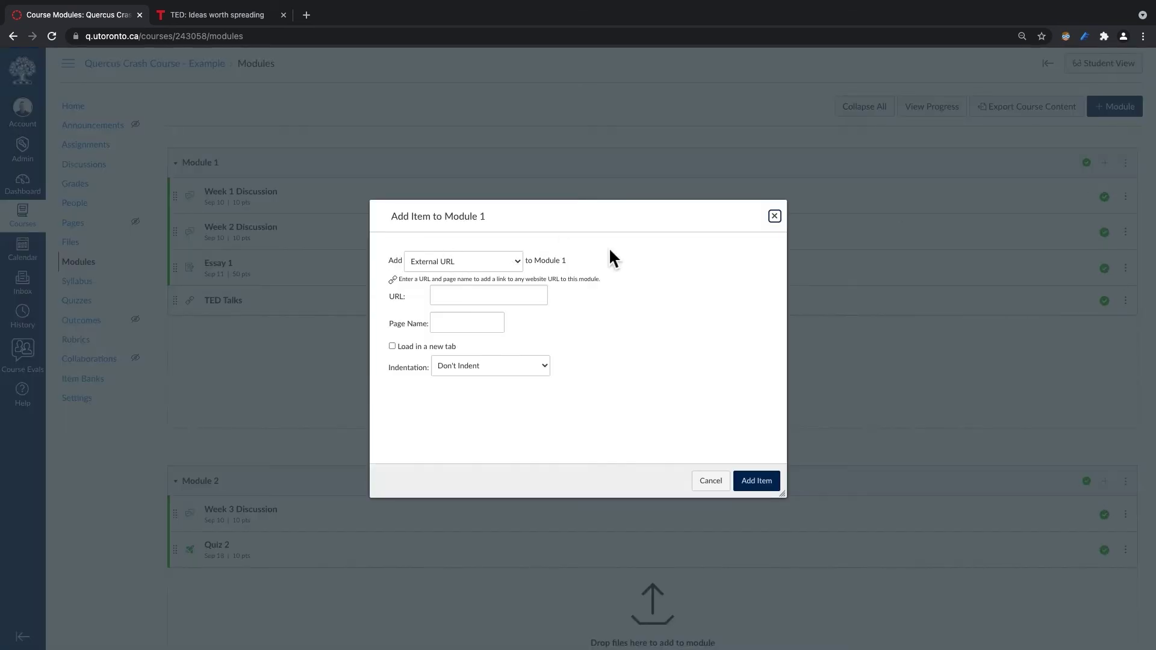
left_click(480, 262)
left_click(428, 223)
left_click(418, 296)
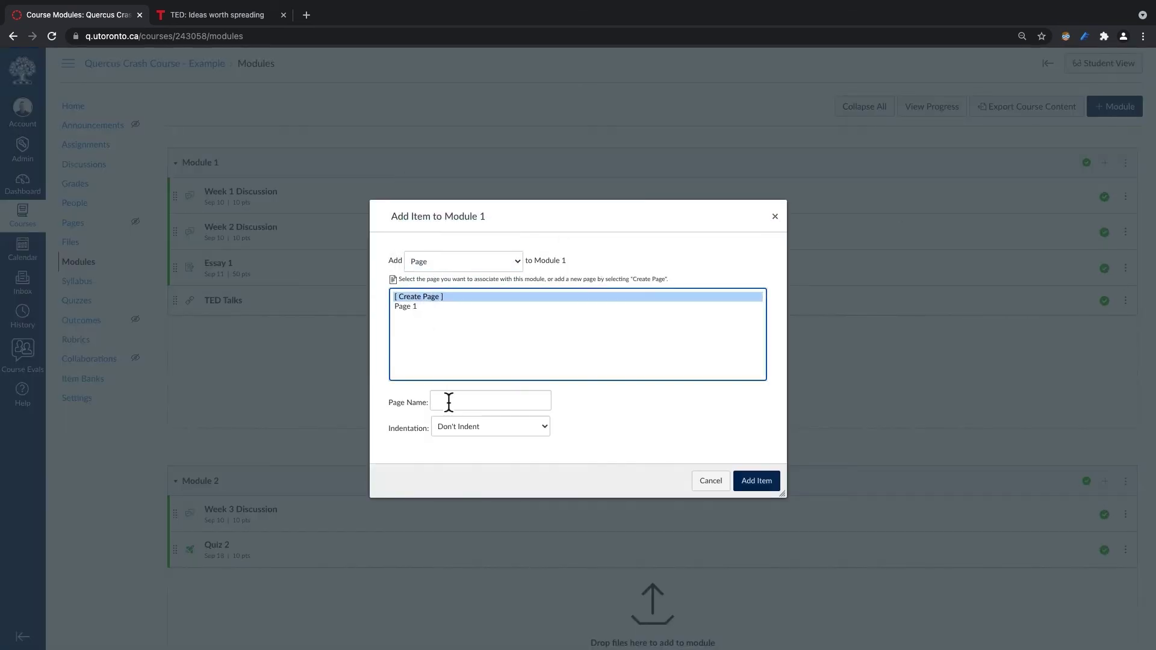
left_click(446, 400)
type("Module 1 Outline")
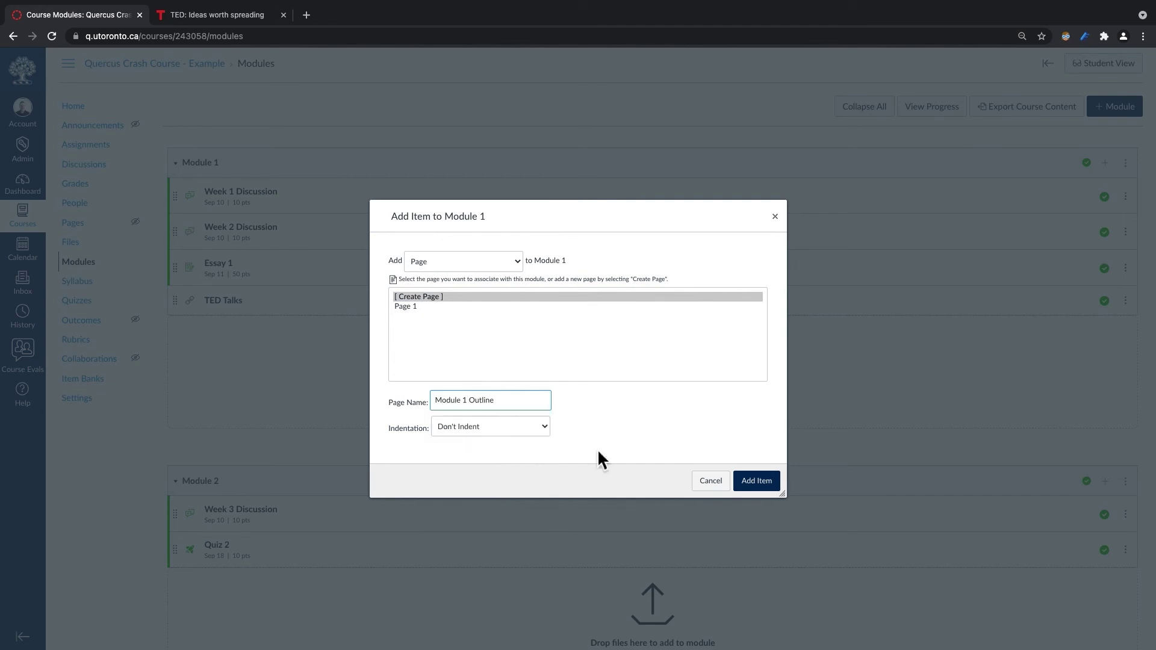
left_click(757, 480)
left_click_drag(182, 339, 214, 202)
Open the Module 1 Outline page for editing and enter "Welcome to module 1!" as its body text.
left_click(259, 195)
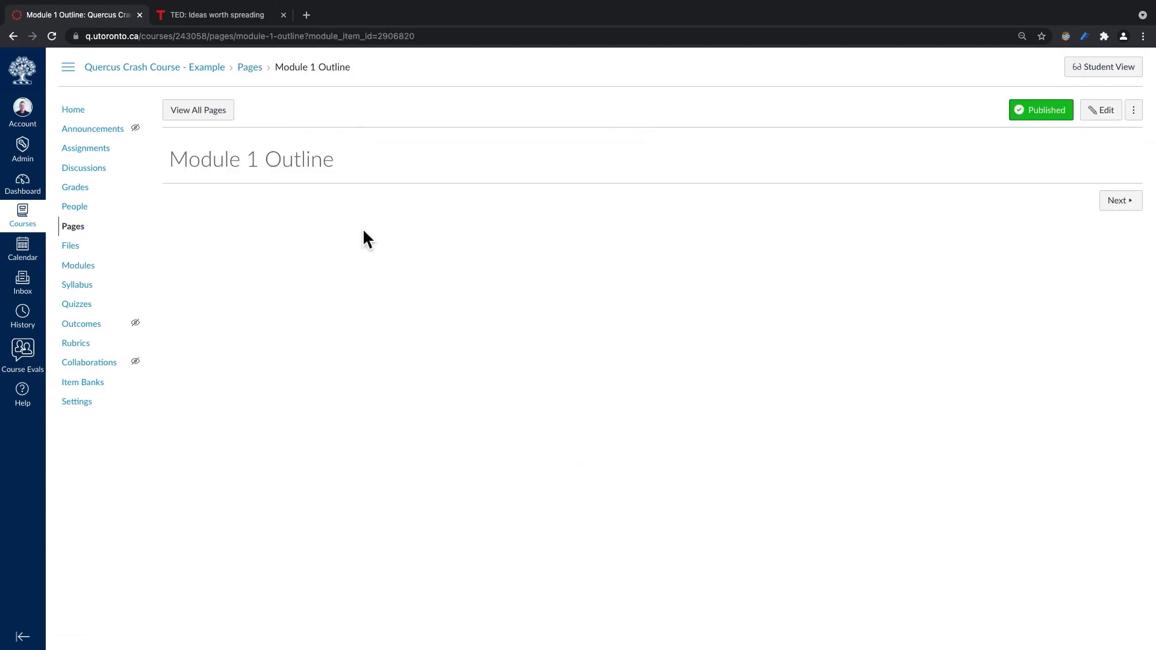
left_click(1106, 113)
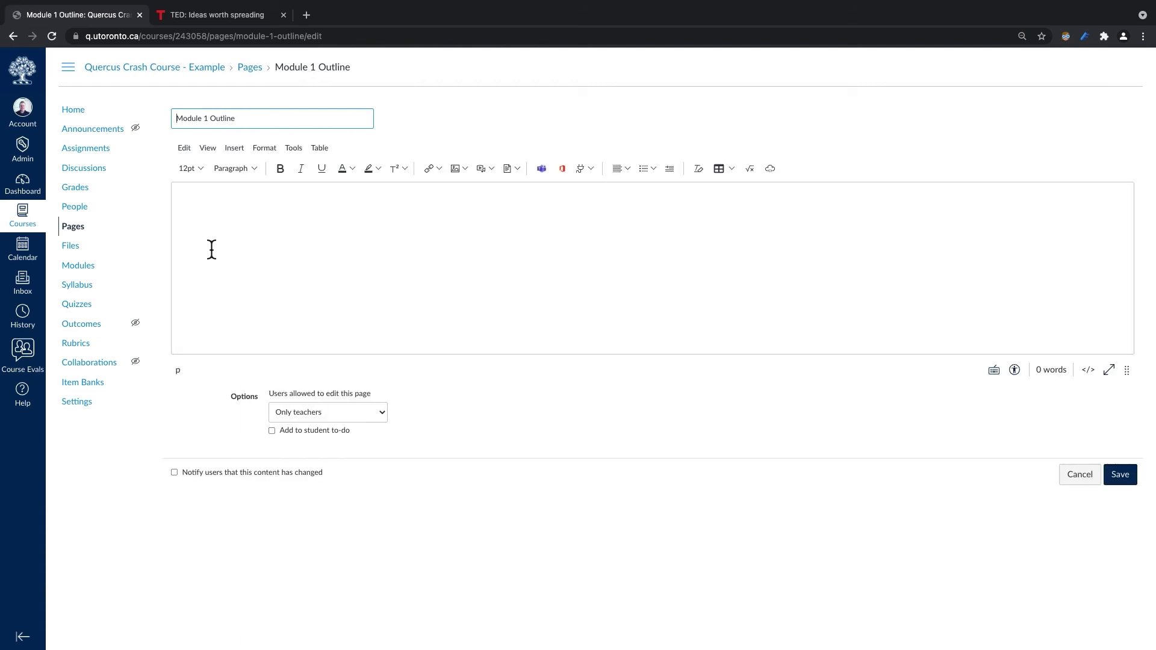
type("https://www.ted.com/")
key("ctrl+a")
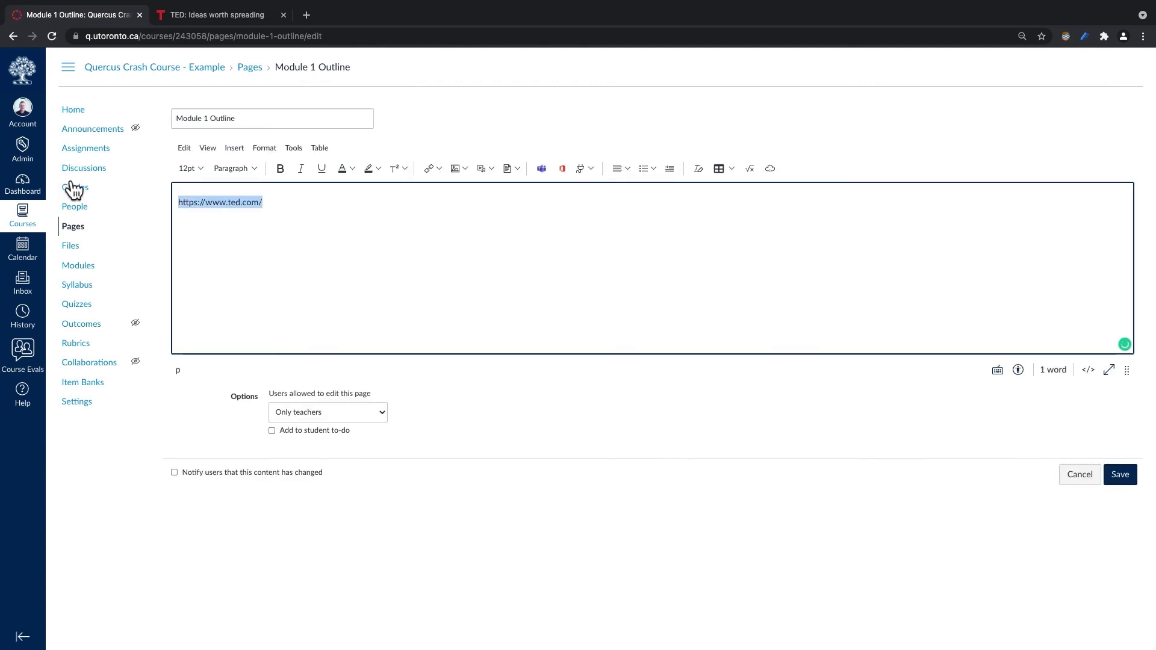
key("BackSpace")
type("Welcome to module 1!")
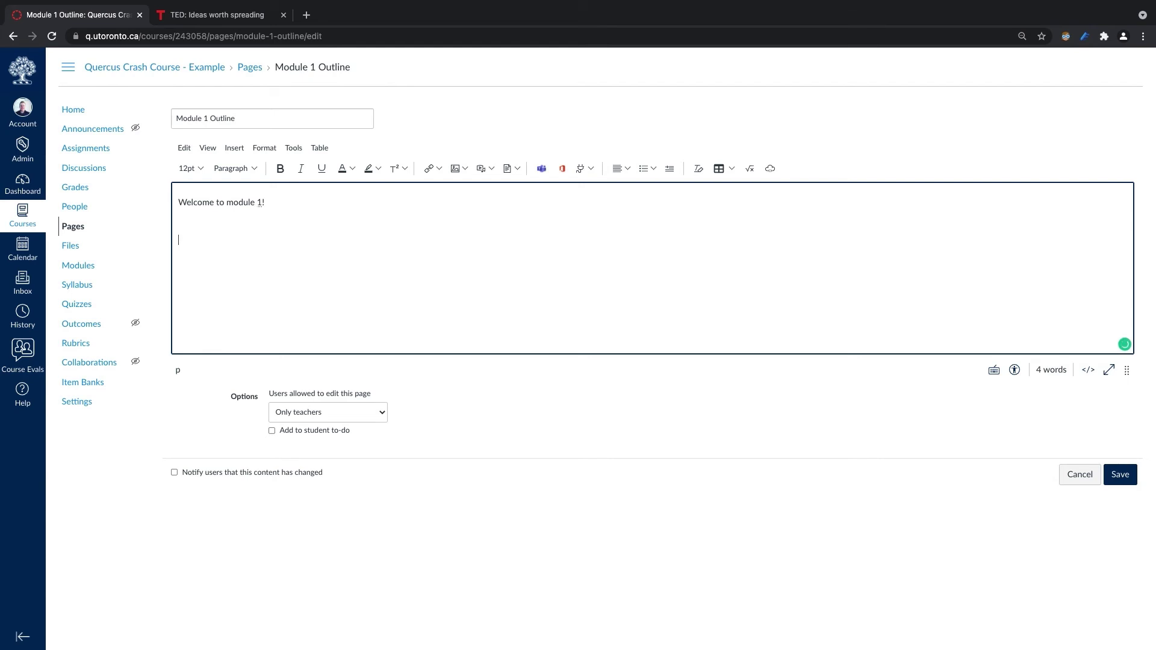
Insert modules1-icon.png from the Quercus Crash Course folder on the Desktop below the welcome text as a decorative embedded image.
left_click(457, 168)
left_click(474, 225)
left_click(439, 244)
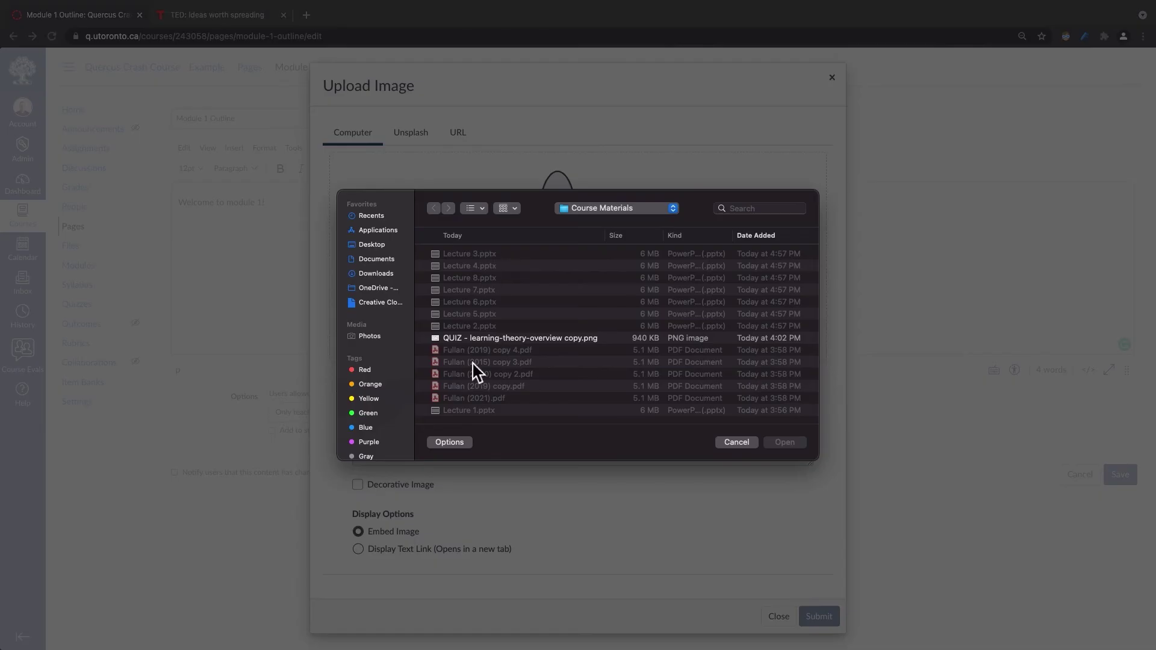
scroll(469, 365, "down", 1)
left_click(373, 244)
double_click(455, 266)
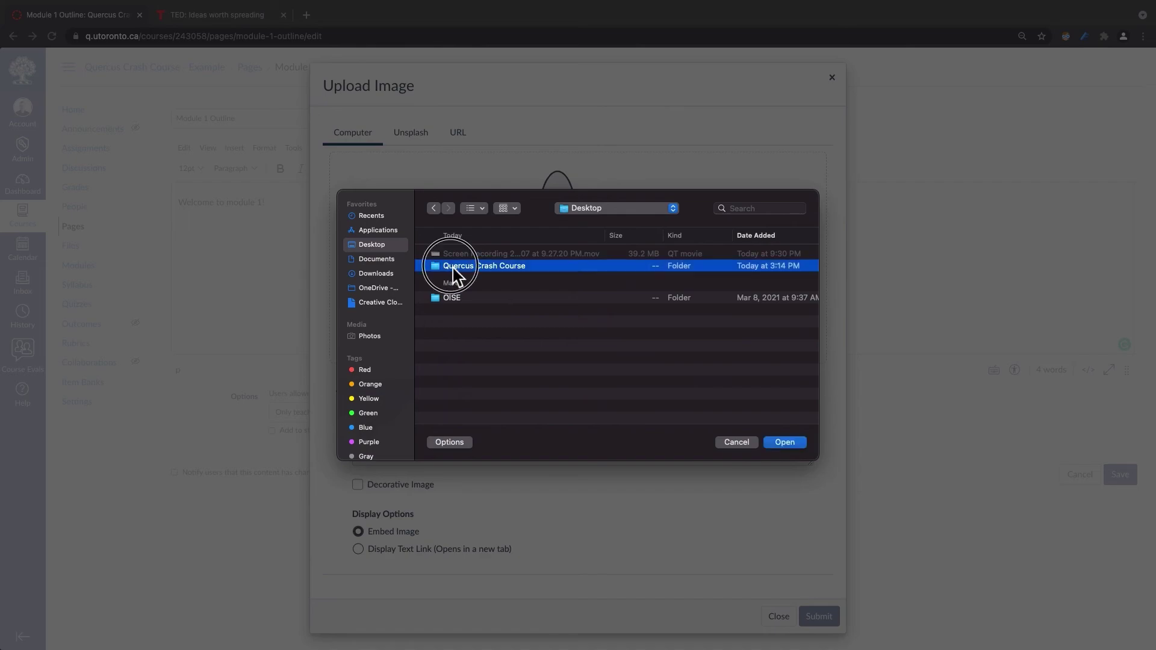
double_click(460, 254)
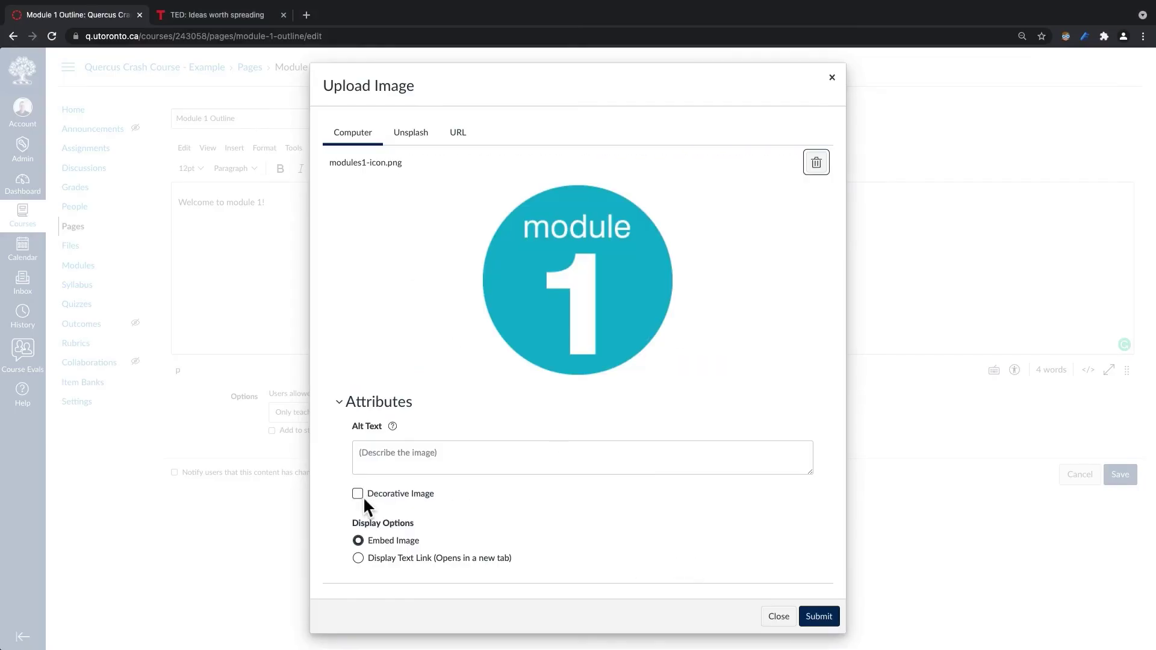
left_click(357, 493)
left_click(826, 620)
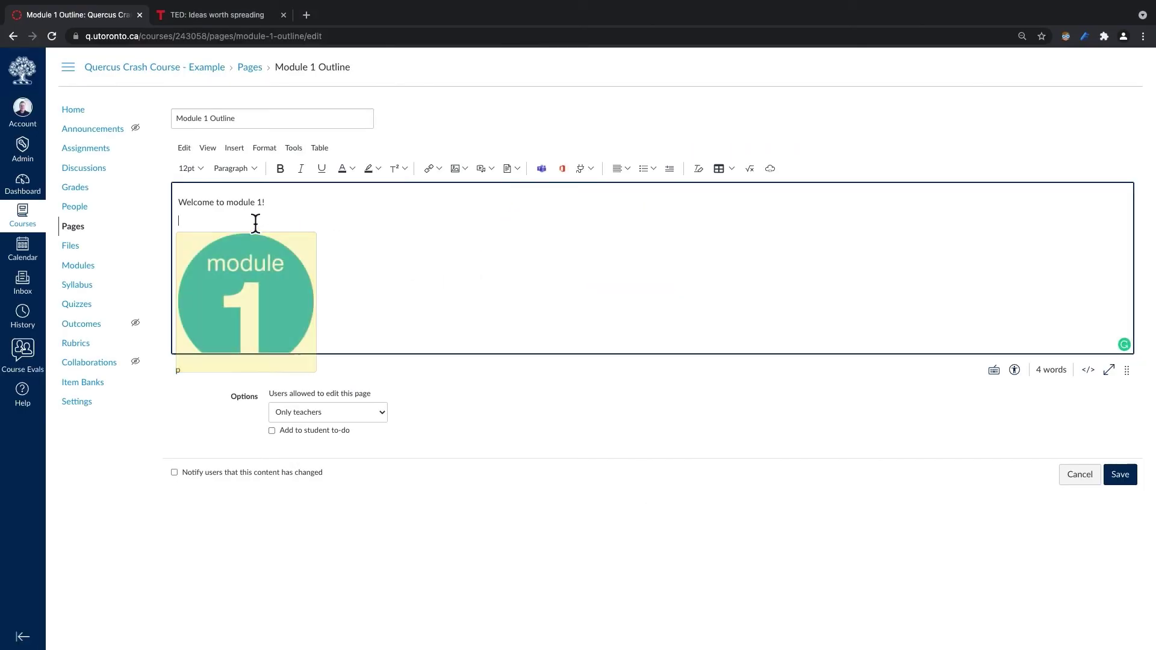
Place the cursor below the module image, switch to MyMedia and copy the embed code of "Test Video - Google Chrome (live captions)".
left_click(375, 341)
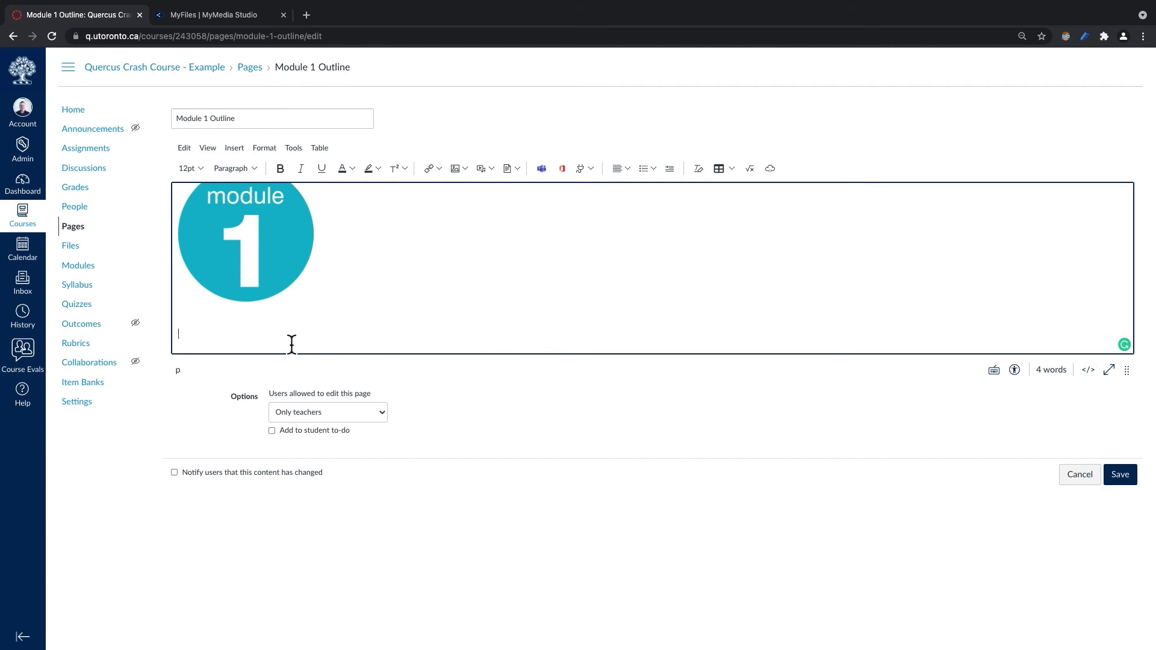
left_click(185, 22)
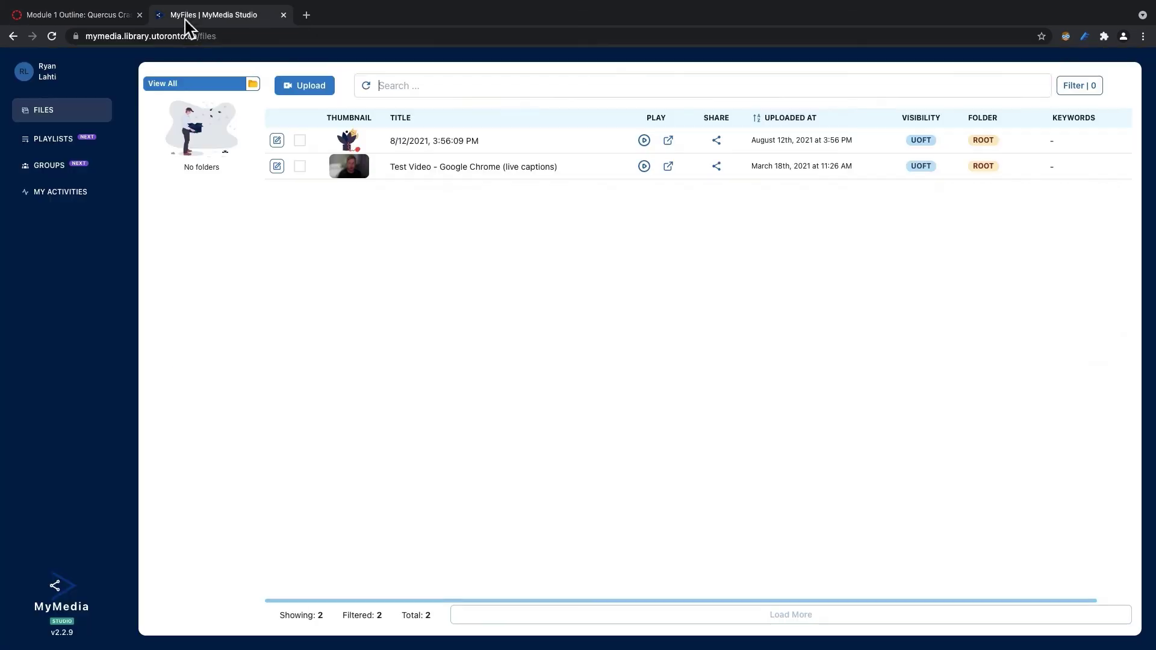
left_click(716, 167)
left_click(805, 241)
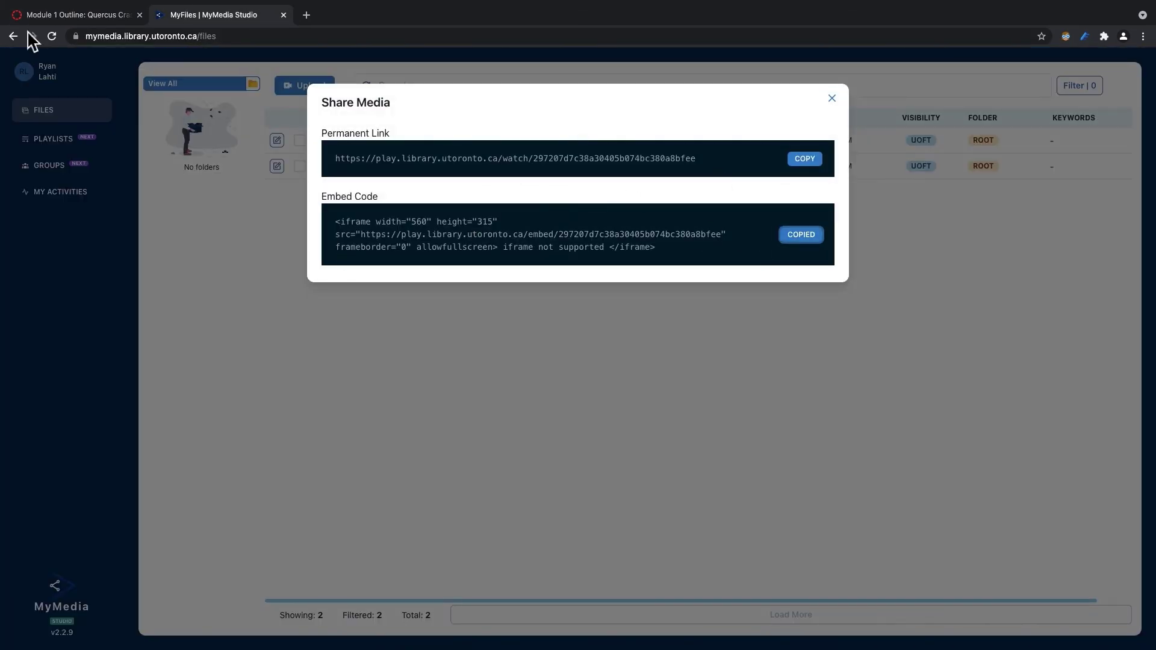
Return to the Module 1 Outline page in Quercus, embed the copied video code below the module image and save the page.
left_click(90, 15)
left_click(233, 148)
left_click(261, 244)
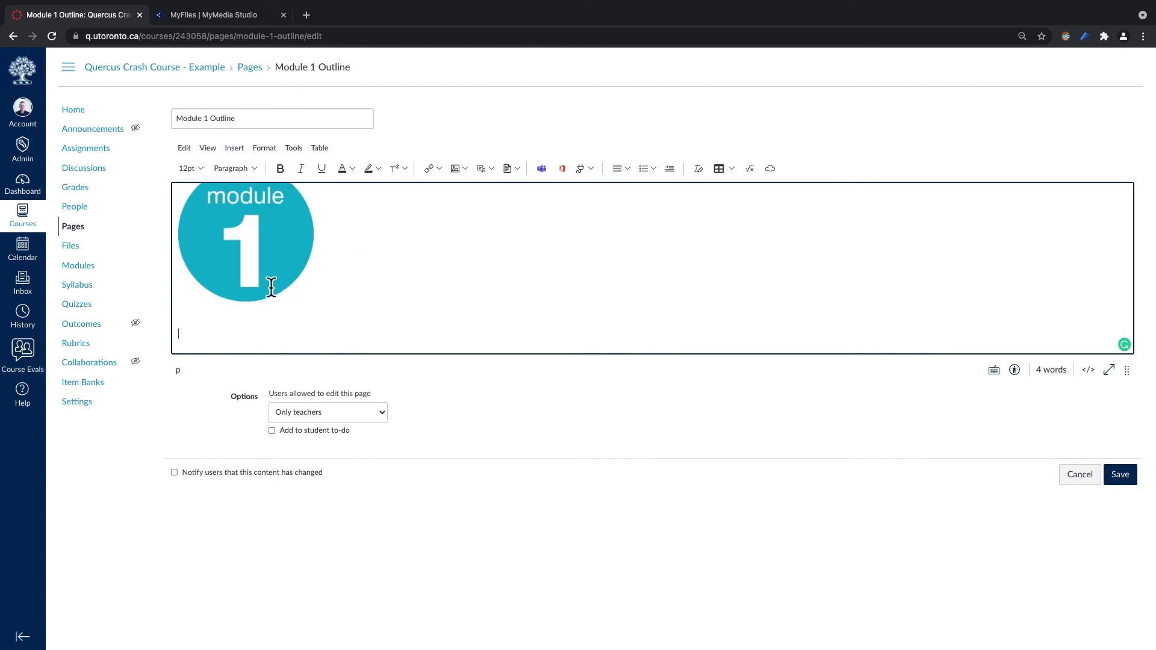
left_click(441, 363)
key("ctrl+v")
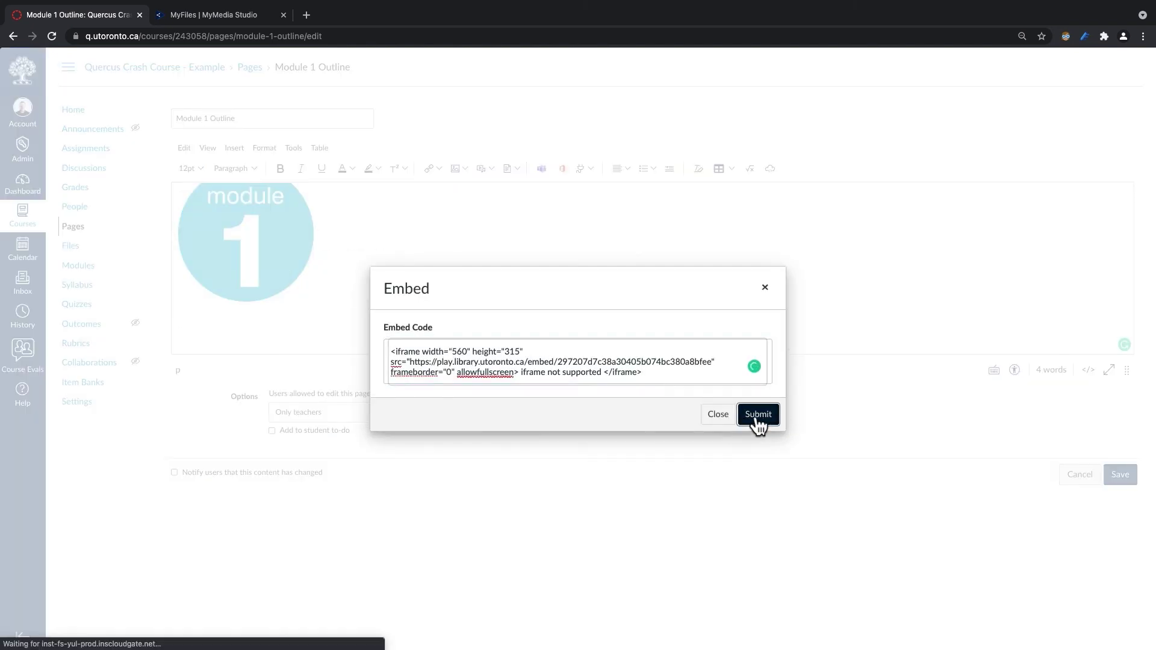
left_click(757, 416)
left_click(1120, 476)
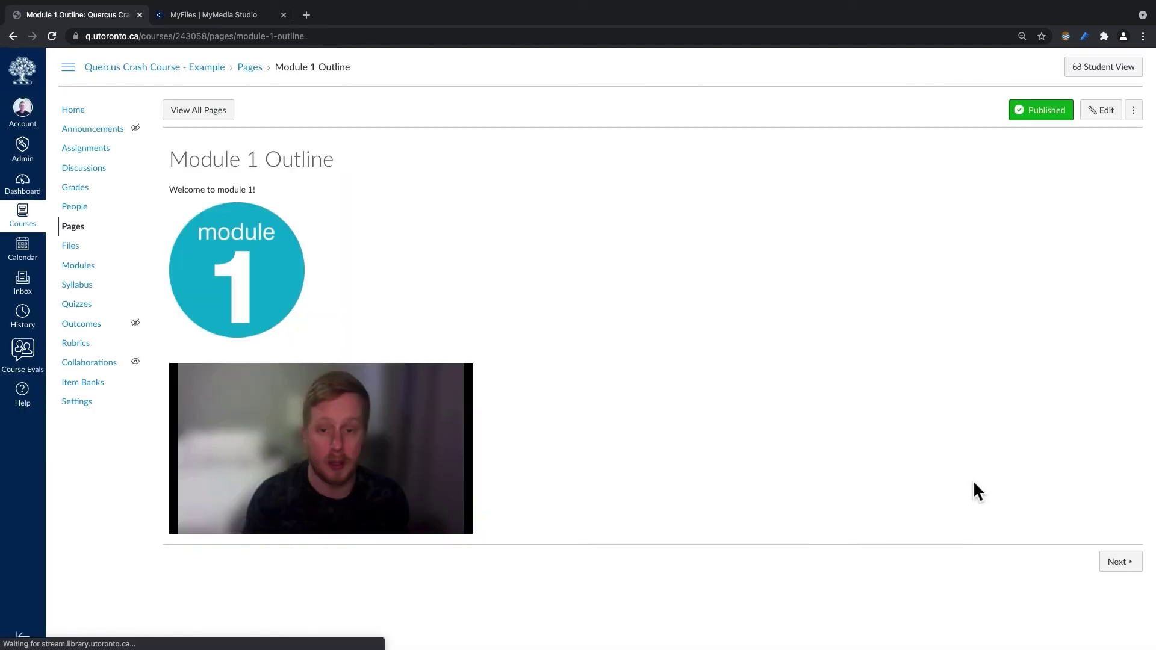
left_click(92, 276)
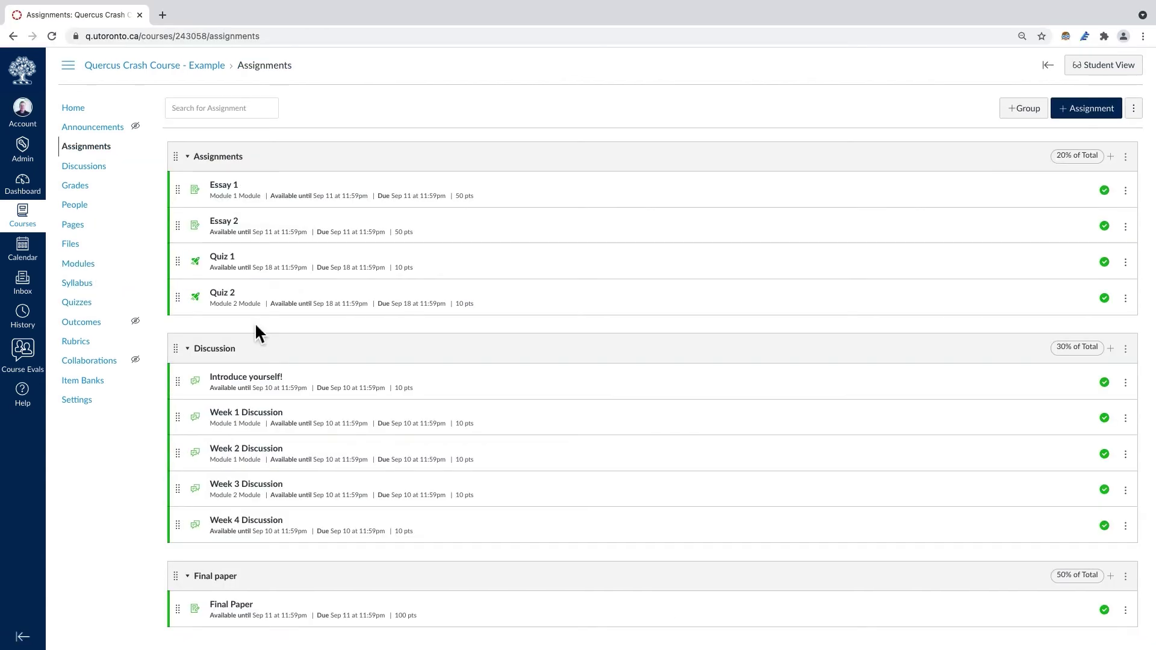
Create the course rubric "Rubric 1" with the criterion "Contribution to the learning community" and a long description of the student's awareness of community needs.
left_click(71, 342)
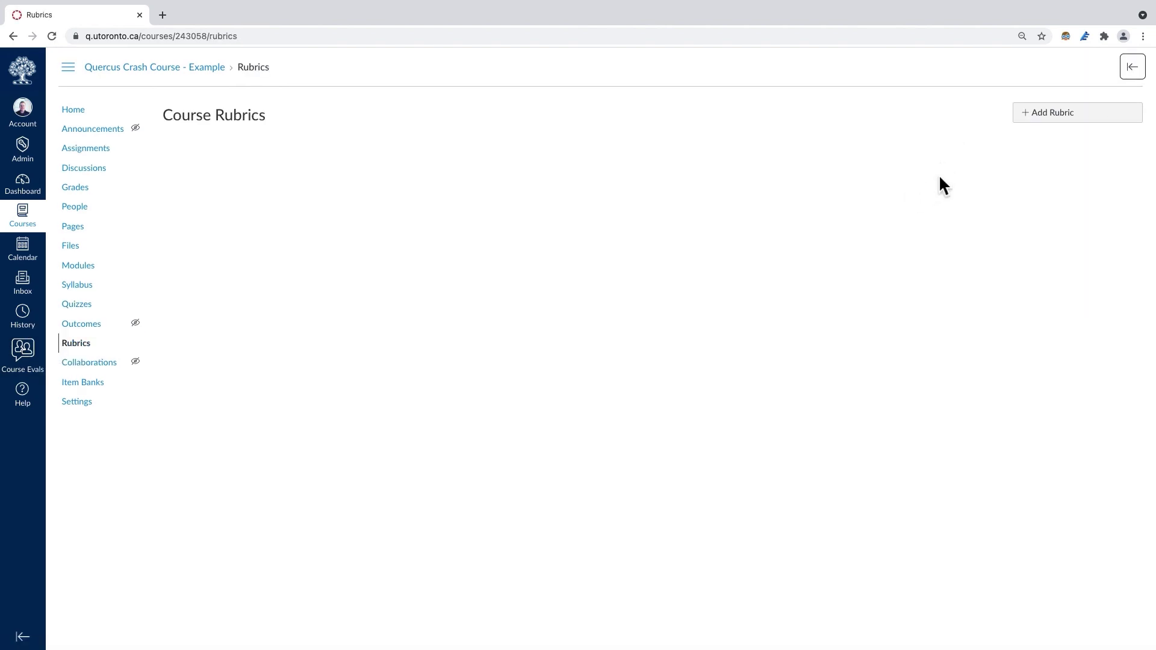
left_click(1051, 122)
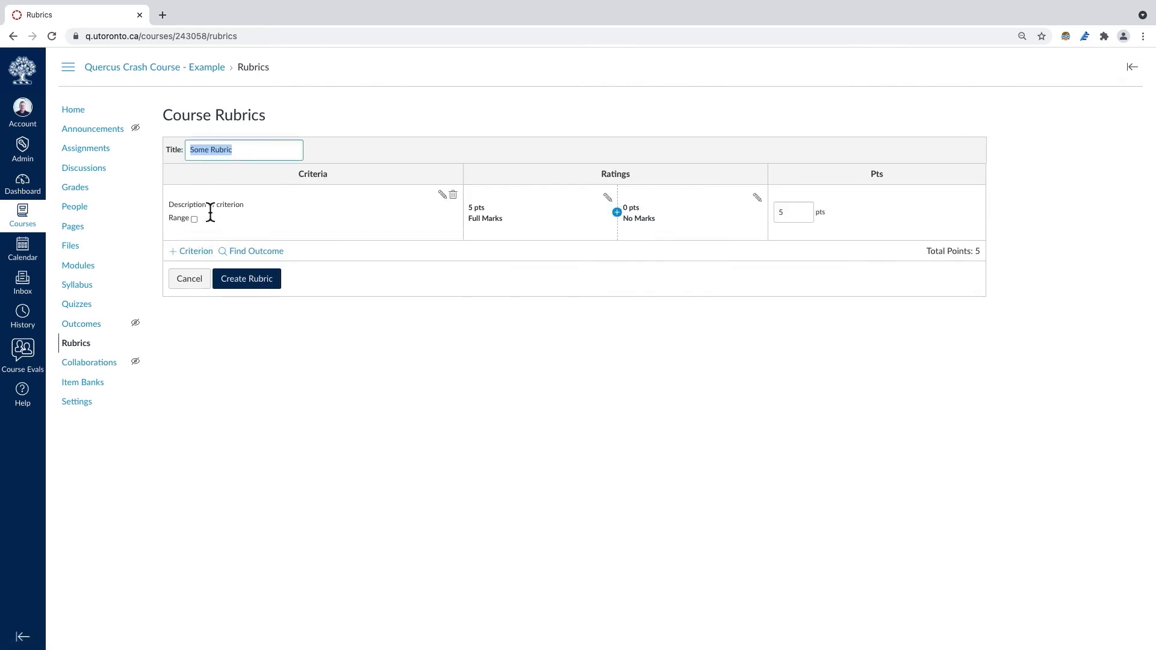
type("ntribution to the learning community")
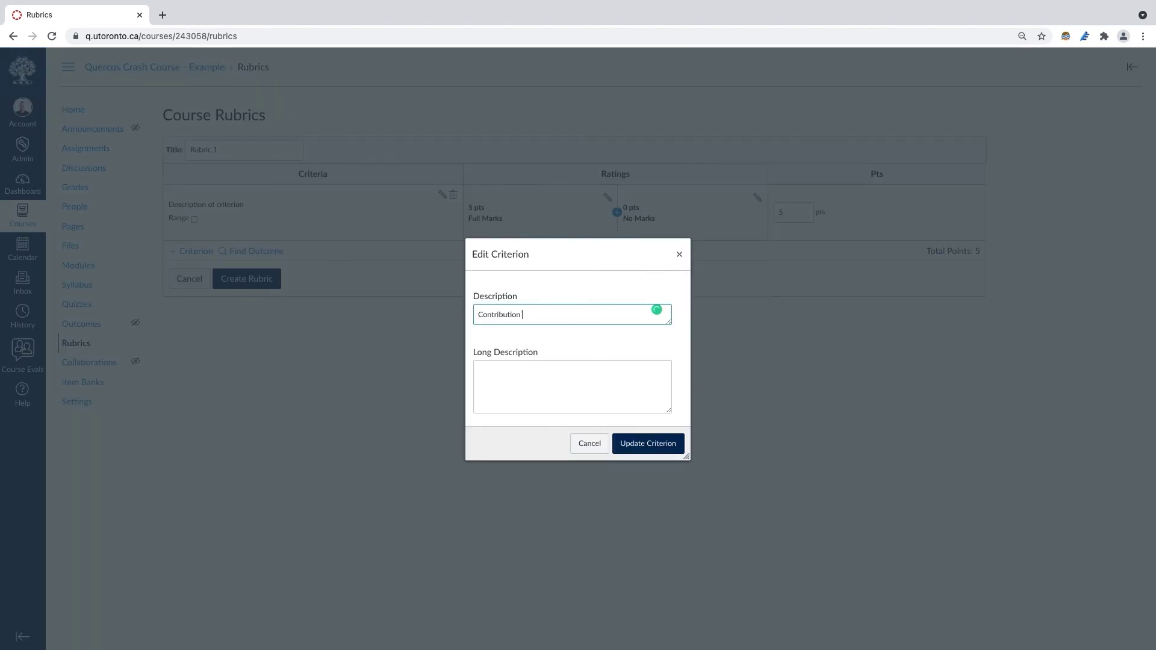
left_click(542, 381)
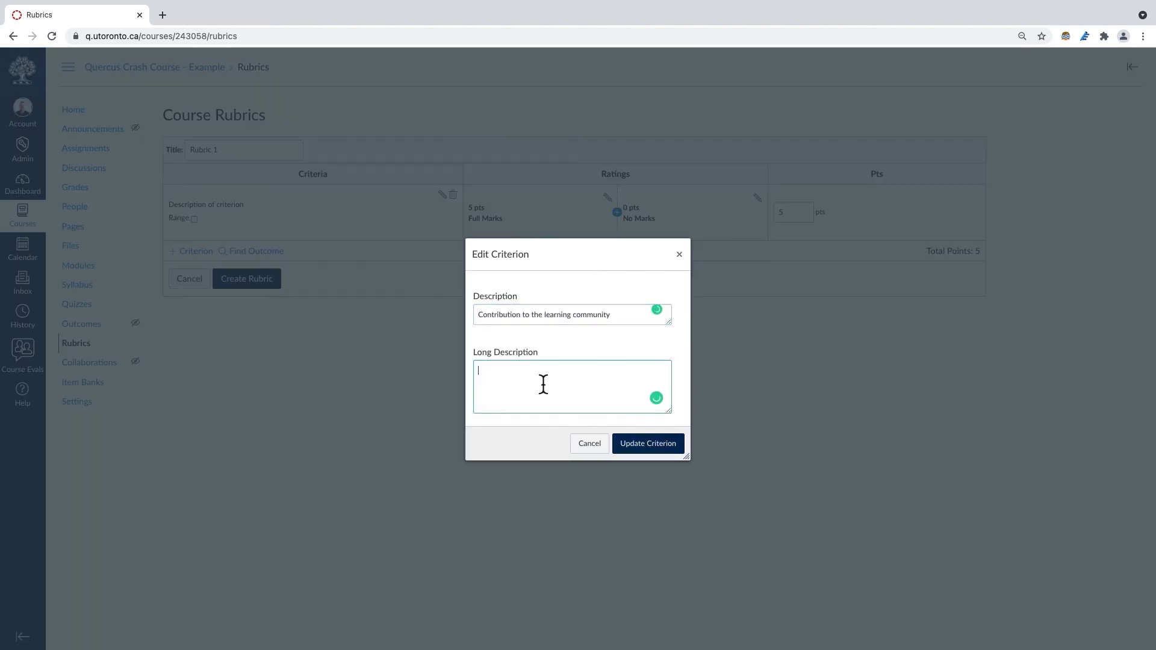
key("super+v")
left_click(645, 446)
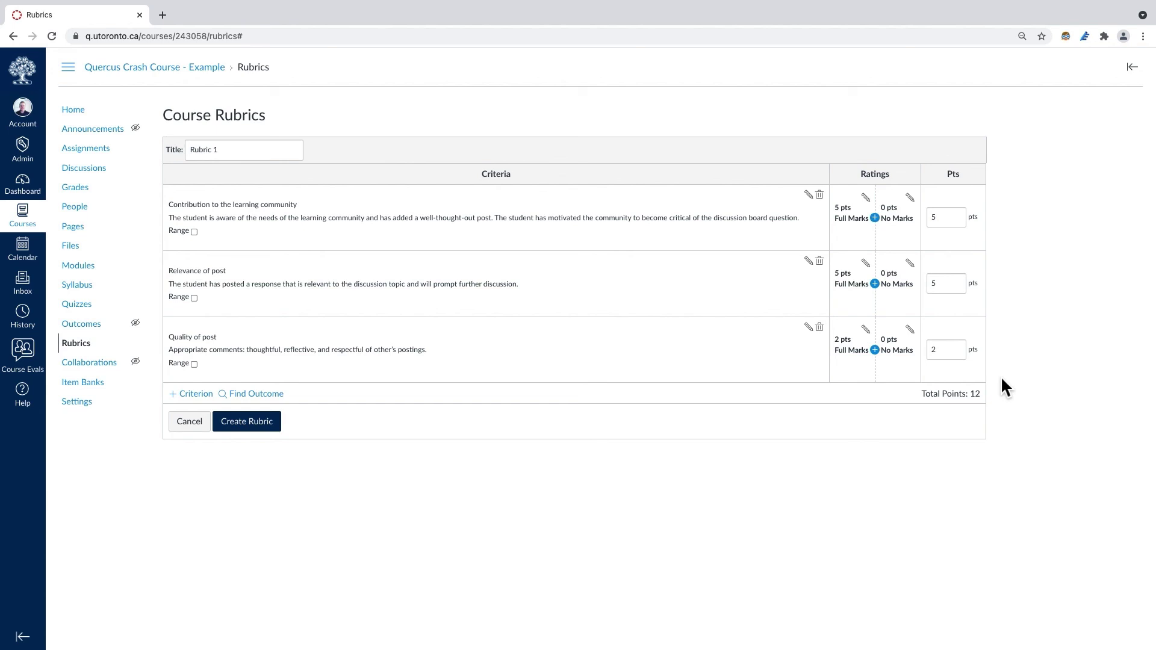
left_click(252, 429)
Attach the existing Rubric 1 from Quercus Crash Course - Example to the Week 4 Discussion.
left_click(84, 169)
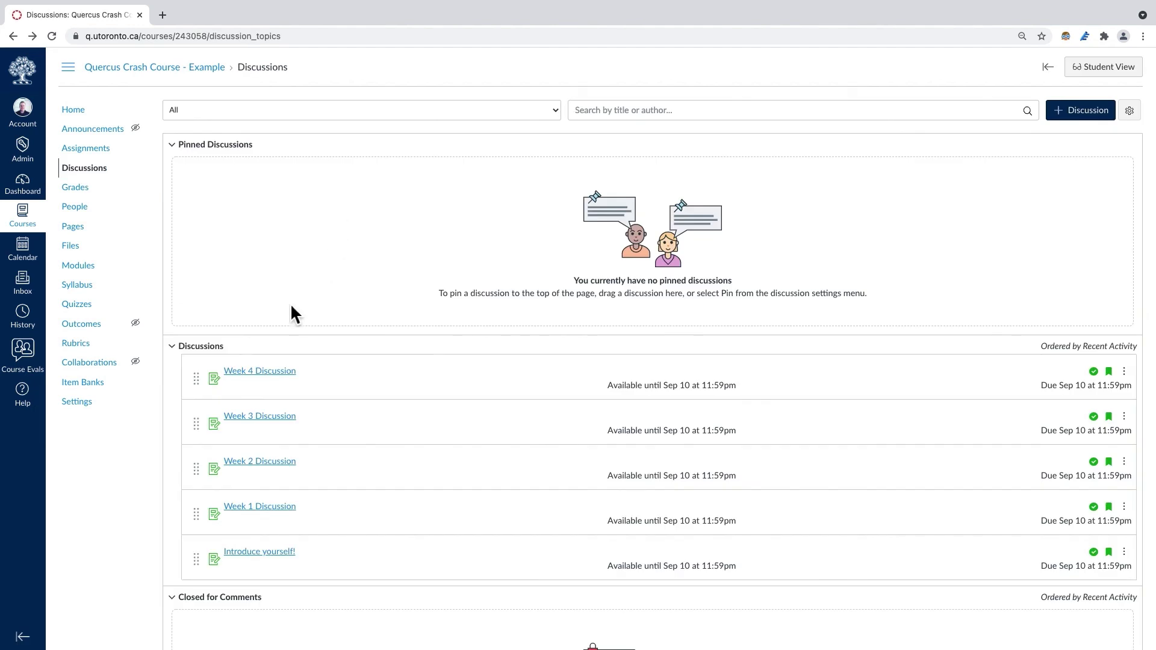
left_click(260, 364)
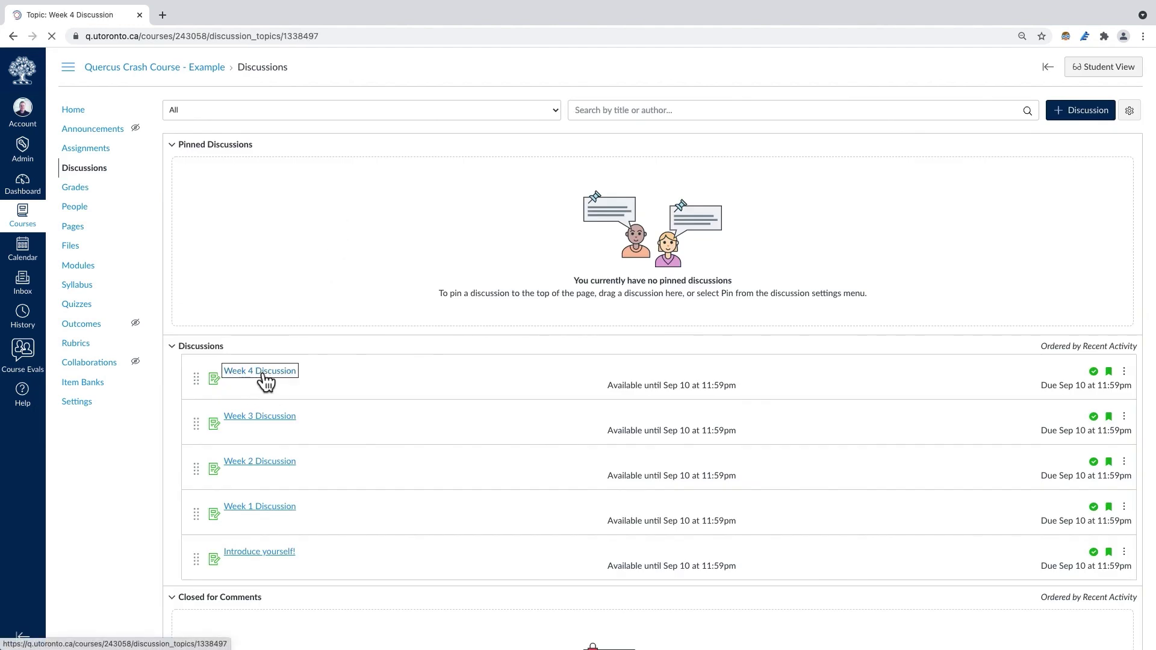
left_click(1127, 117)
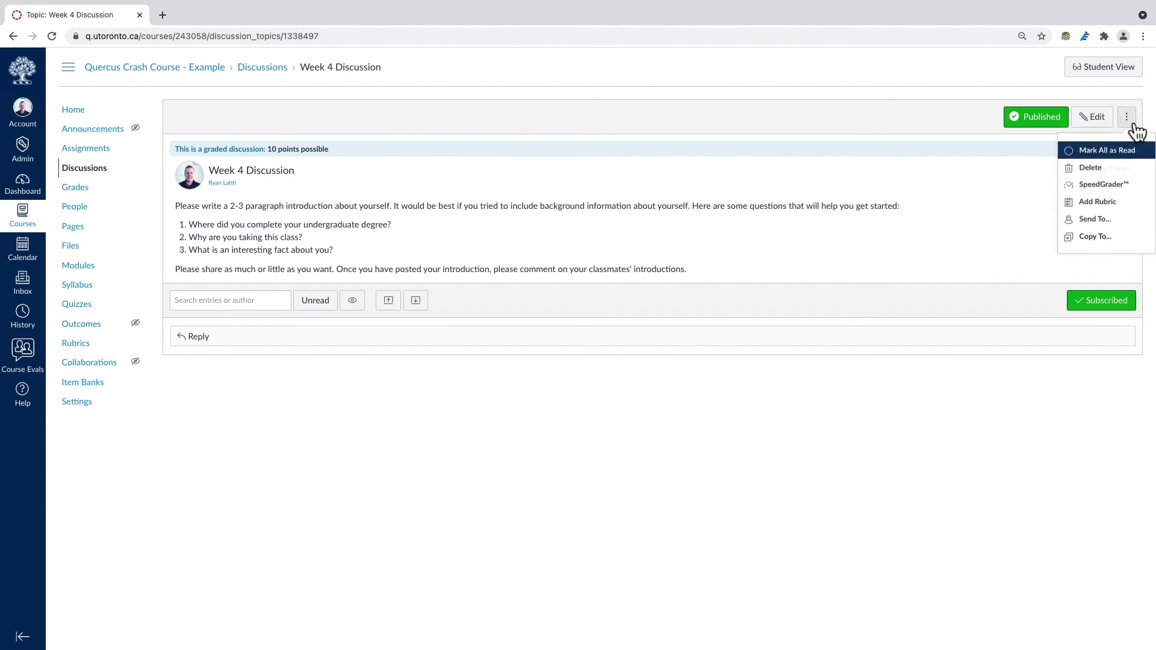
left_click(1111, 203)
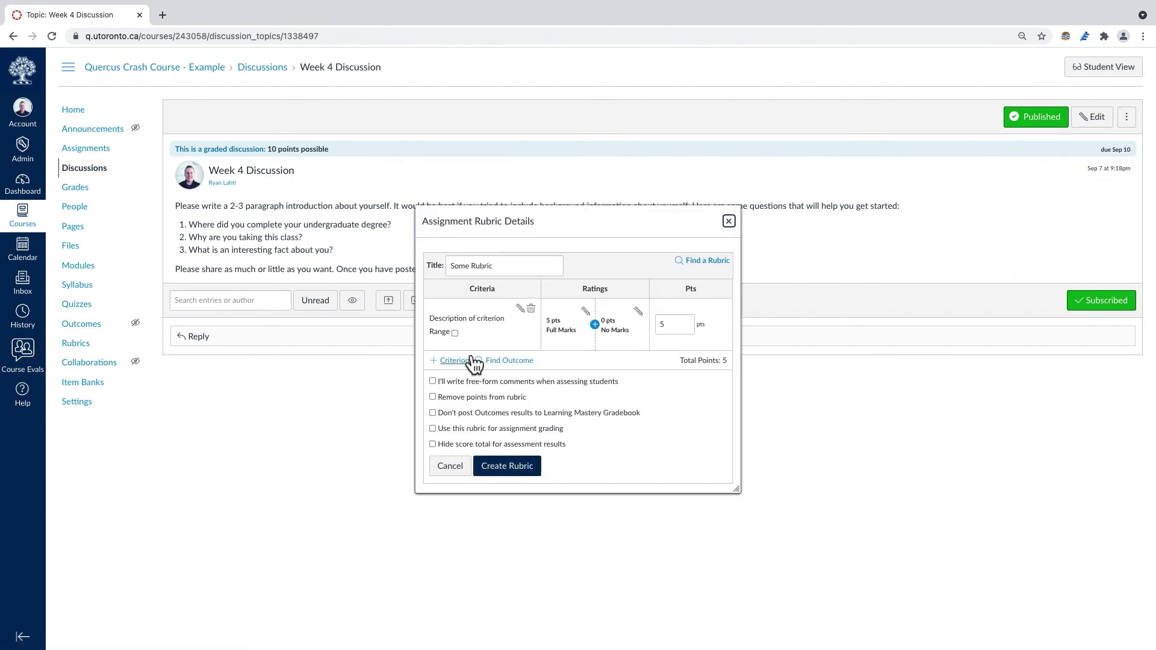
left_click(705, 263)
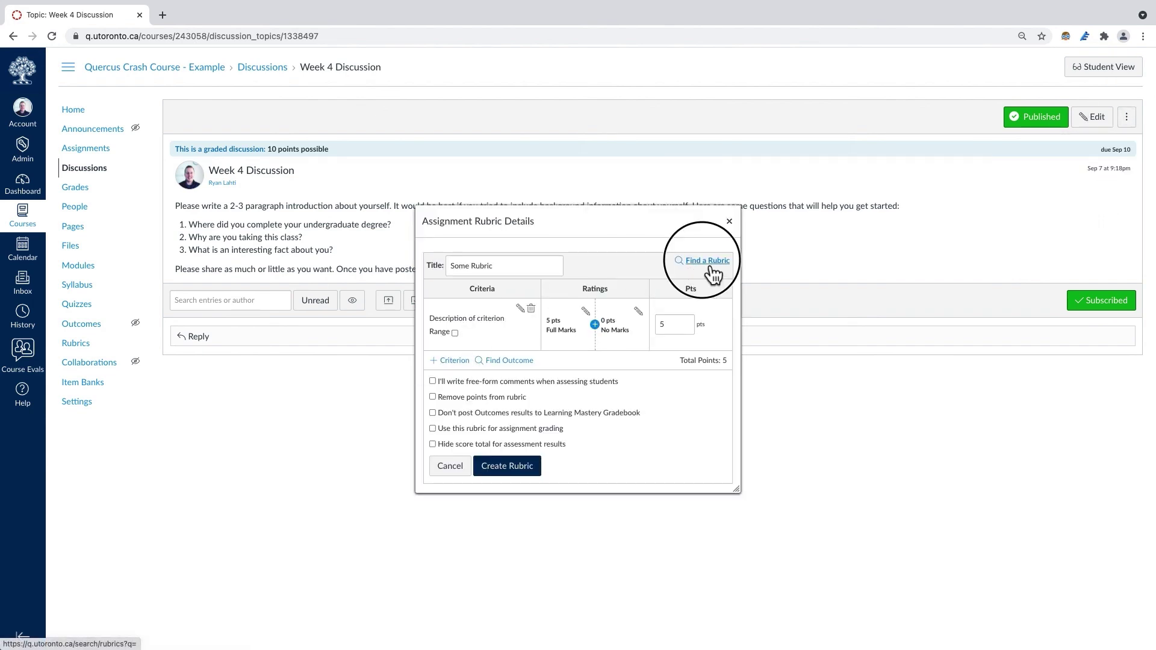
scroll(445, 378, "down", 2)
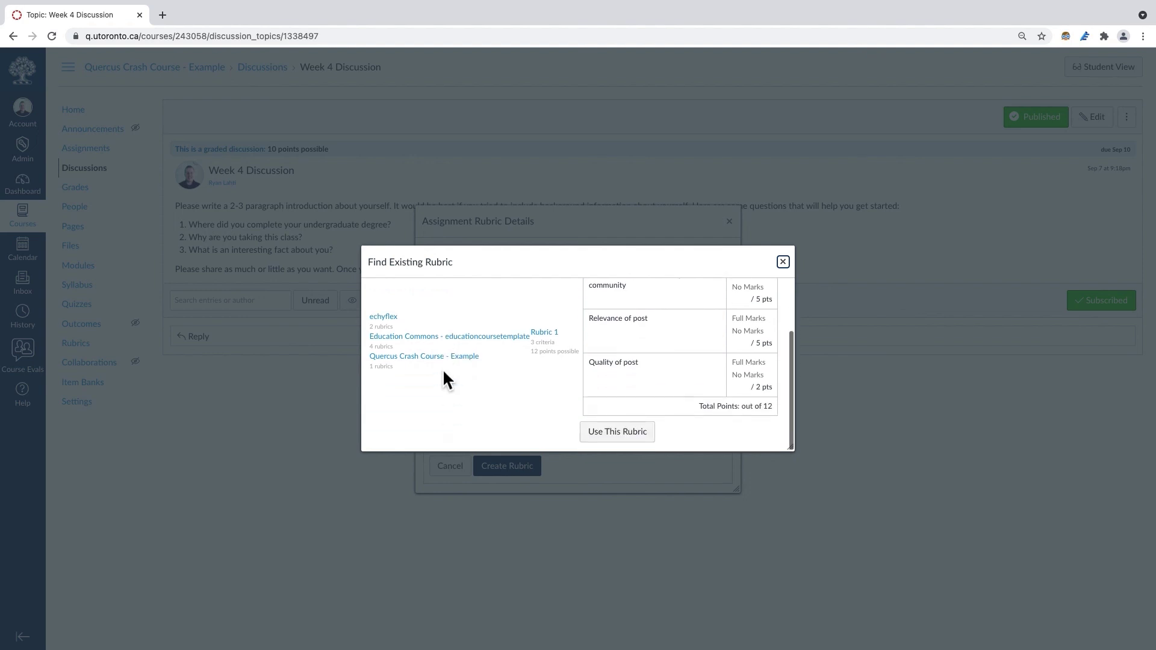
left_click(441, 369)
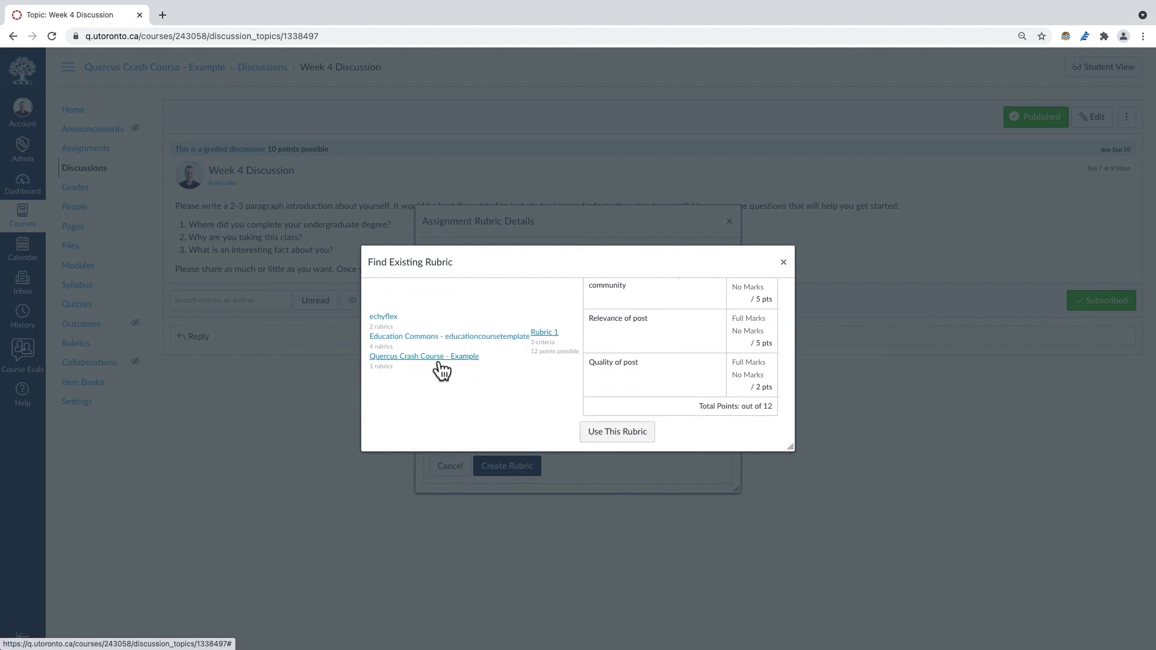
left_click(618, 438)
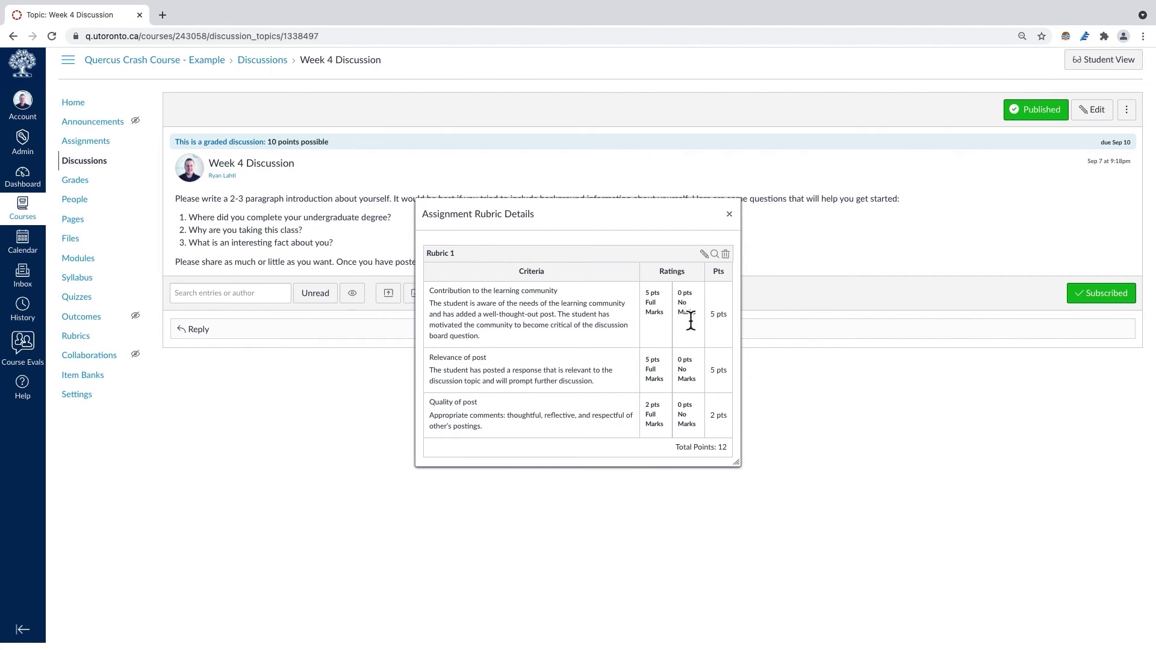
left_click(729, 221)
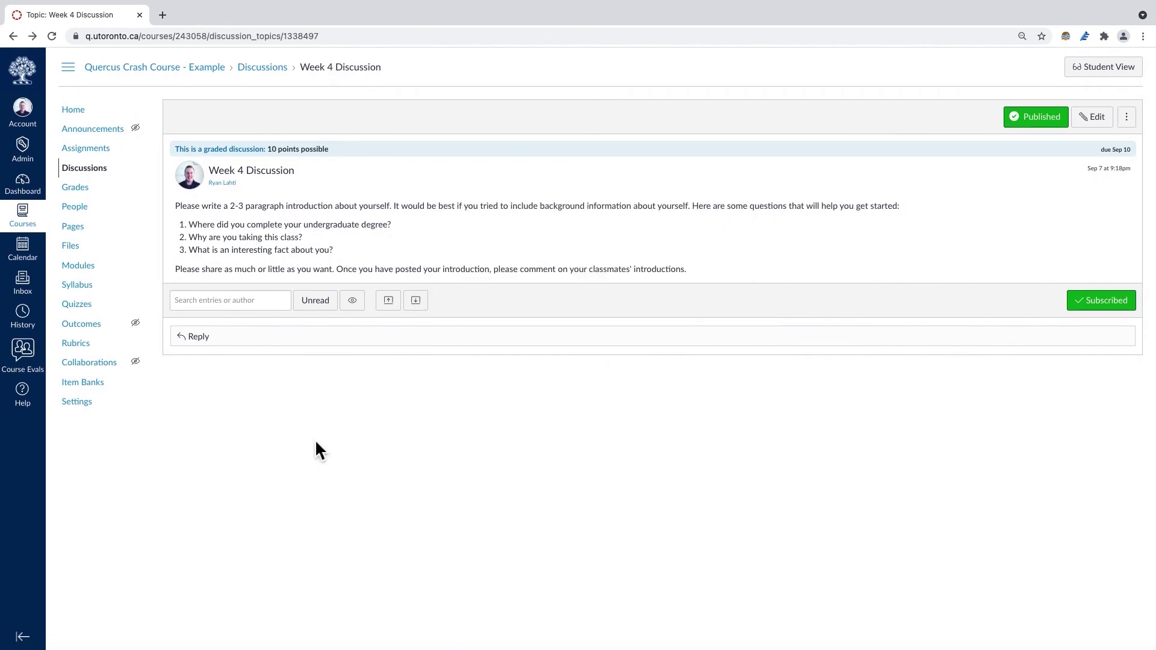
Start an announcement titled "Midterm" that greets the class and reminds them of the October 15th midterm from 5-8pm and to review the required readings.
left_click(92, 136)
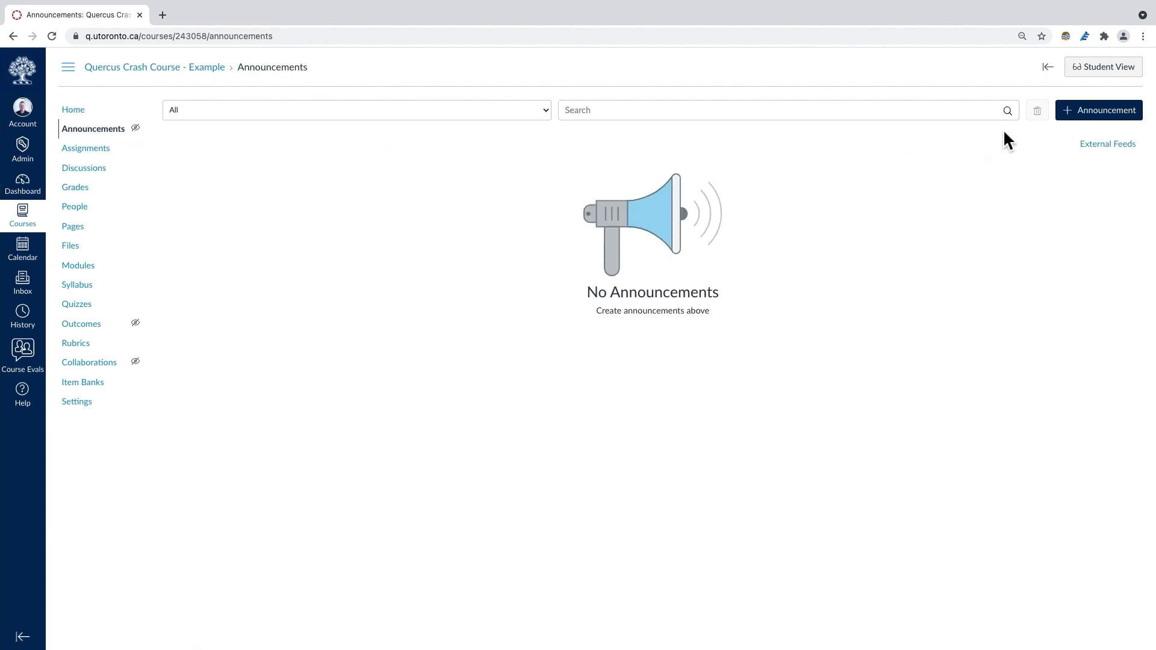
left_click(1092, 119)
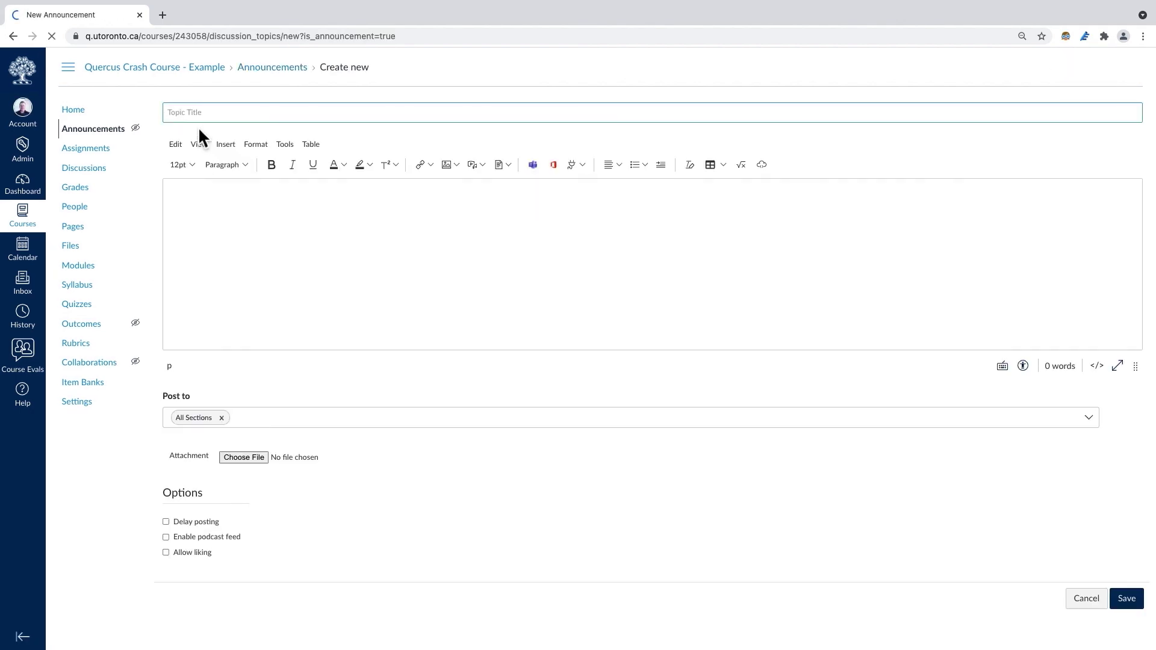
left_click(201, 116)
type("Midterm")
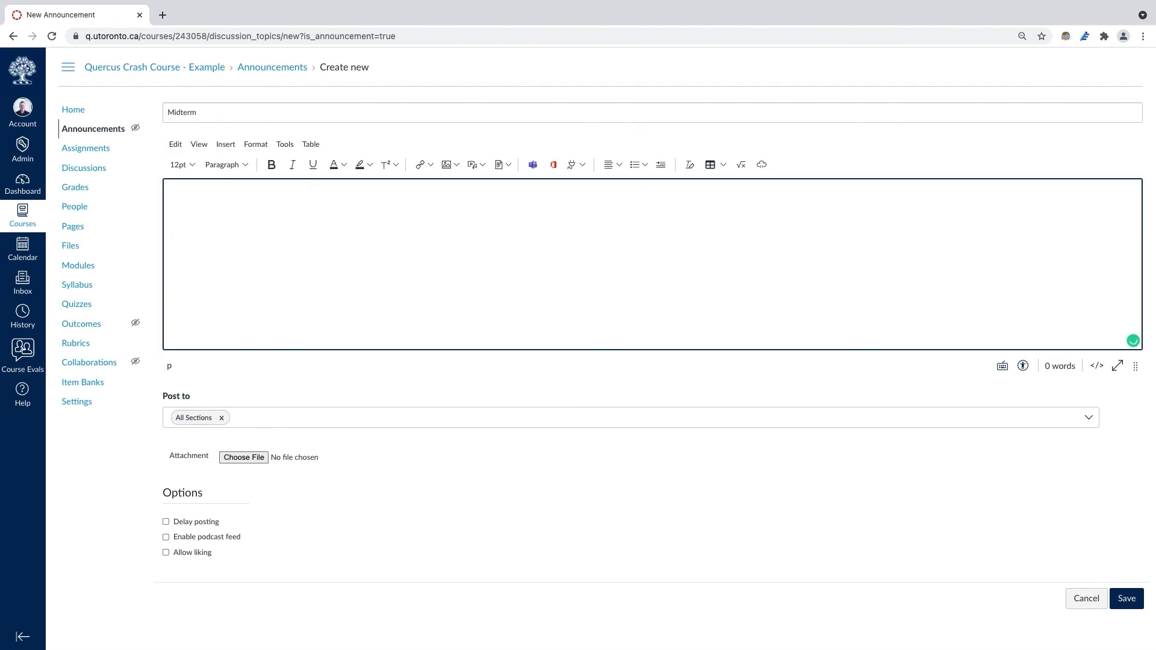
left_click(297, 214)
type("Hello class!  This is a friendly reminder that the midterm for this course will be on October 15th from 5-8pm. Please make sure you review the required readings for this course.")
key("Delete")
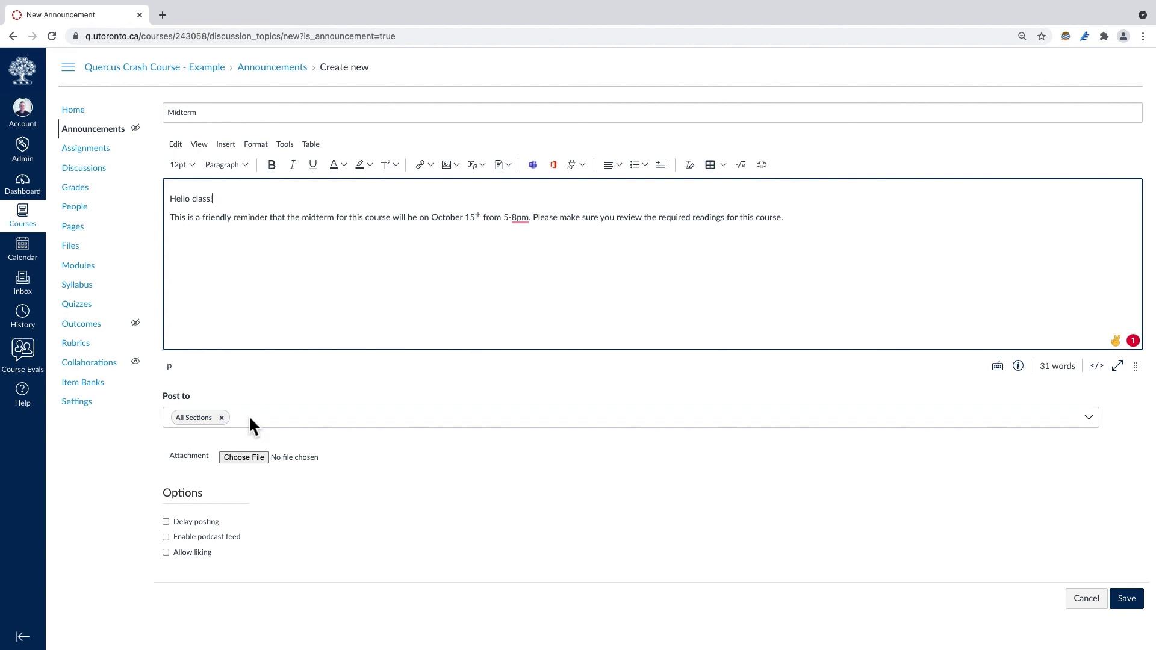
Delay posting of the Midterm announcement until Sep 15, 2021 and save it.
left_click(166, 522)
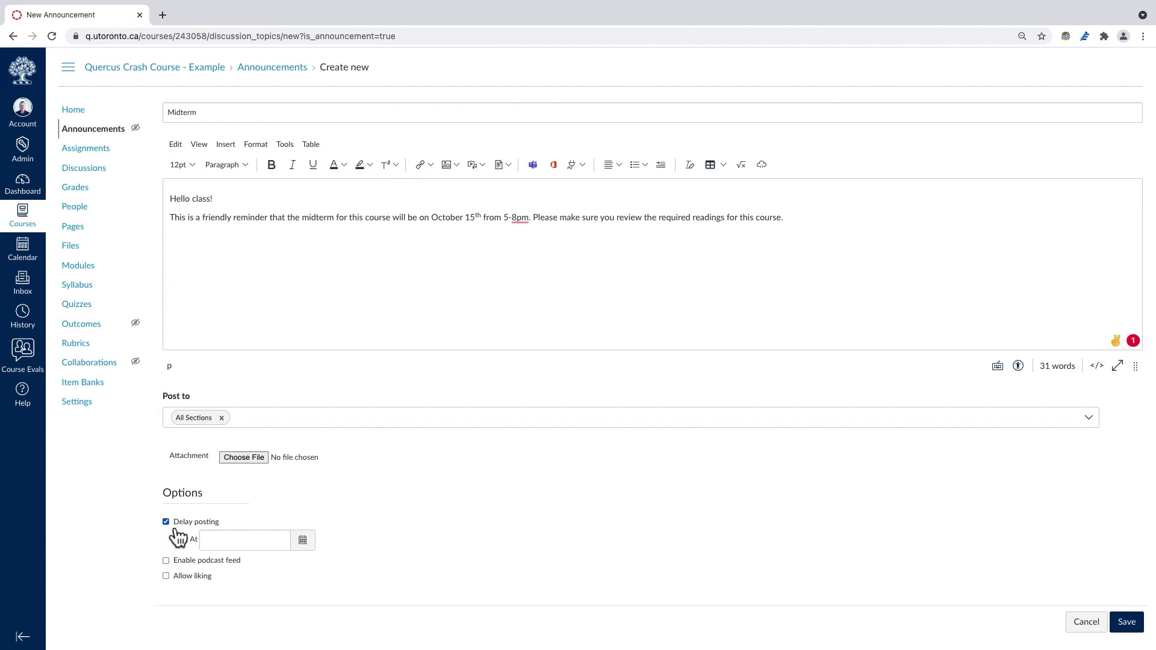
left_click(302, 540)
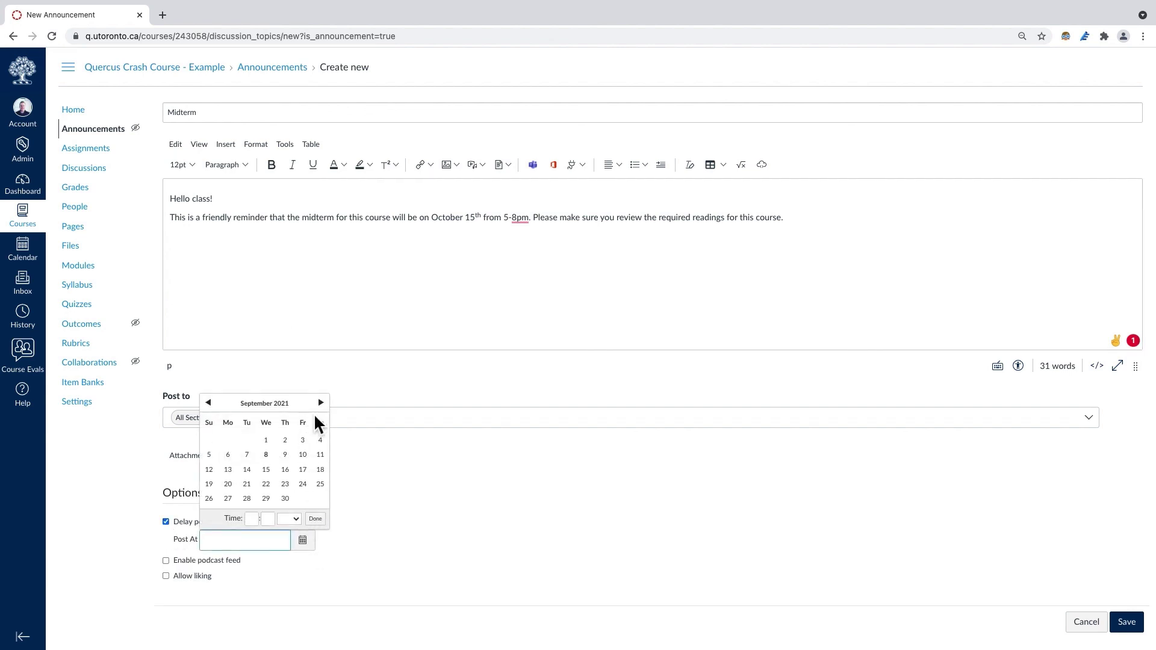
left_click(265, 469)
left_click(519, 541)
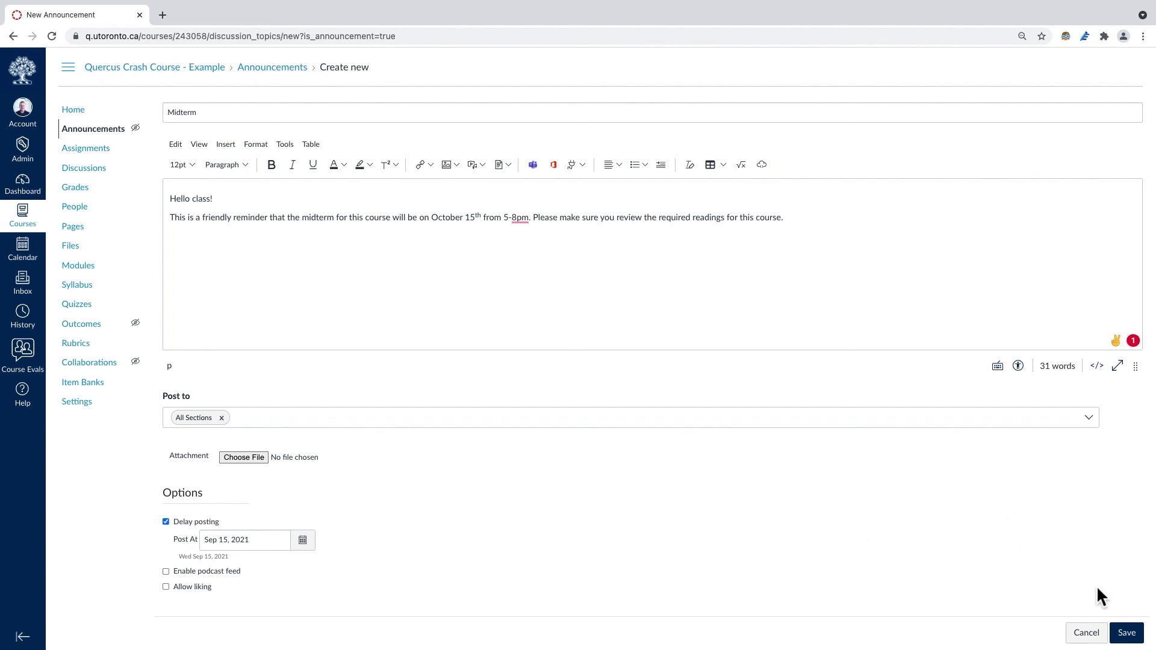
left_click(1126, 633)
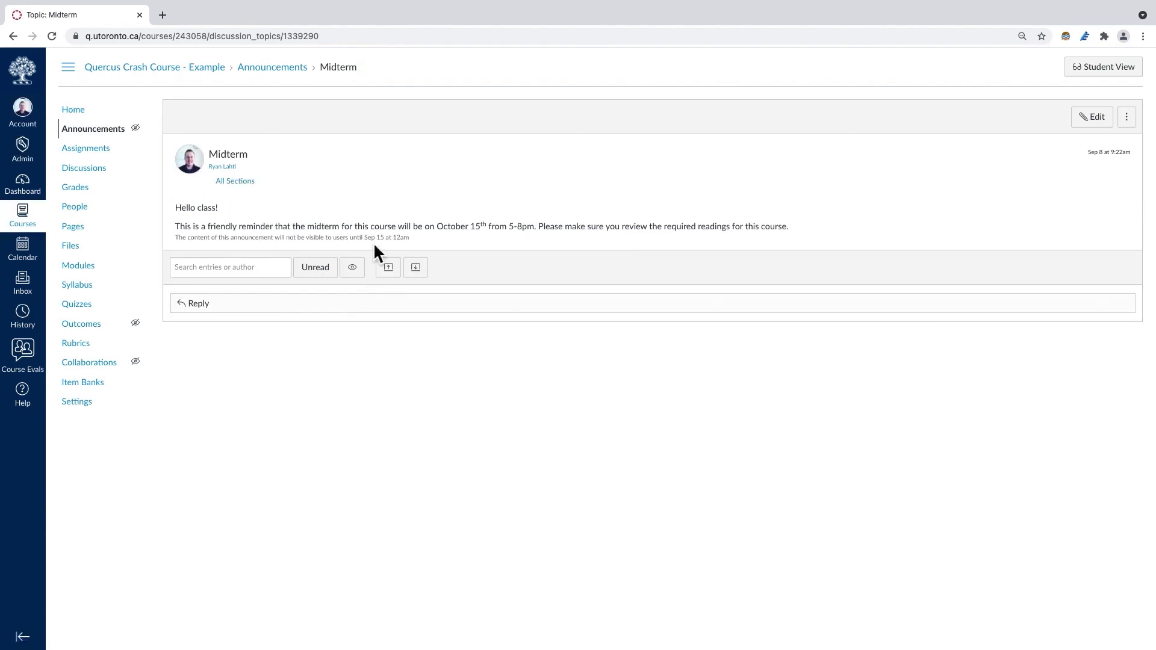
Open the course home page and review the syllabus, course summary and assignment group weights.
left_click(80, 114)
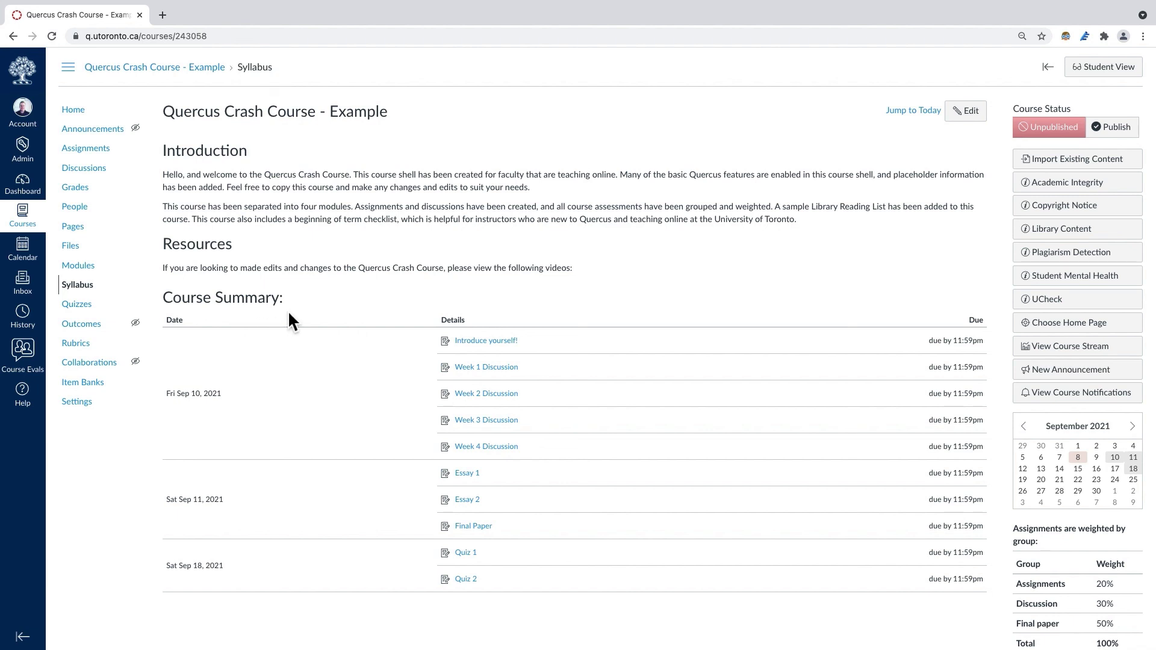
scroll(803, 374, "down", 1)
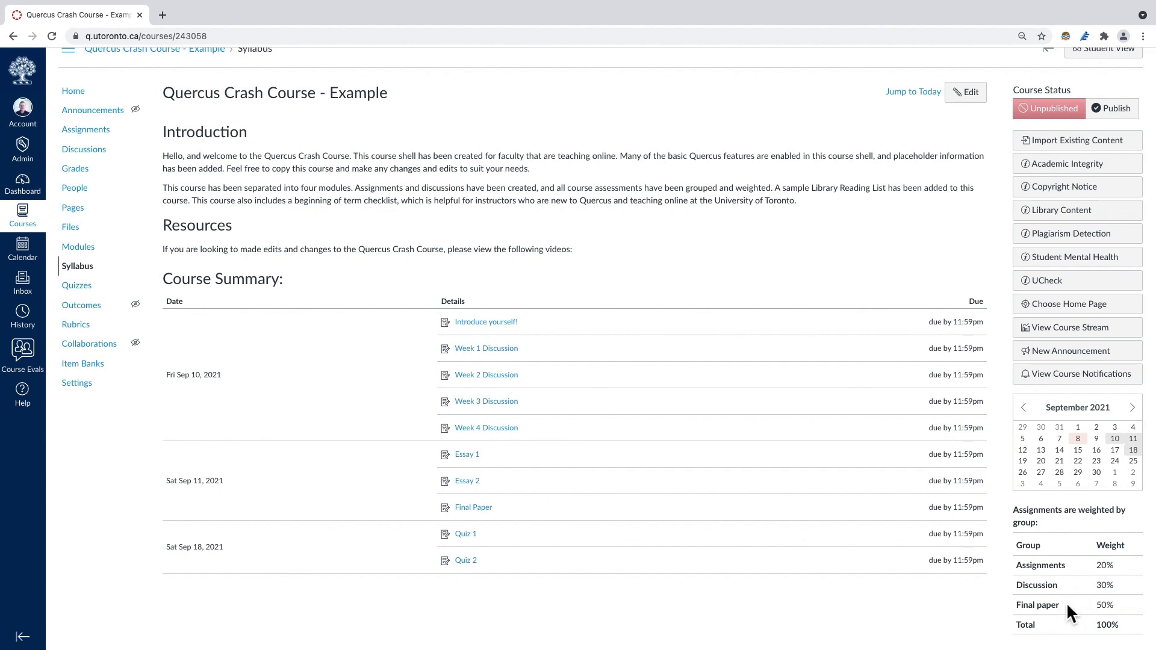
scroll(477, 258, "up", 1)
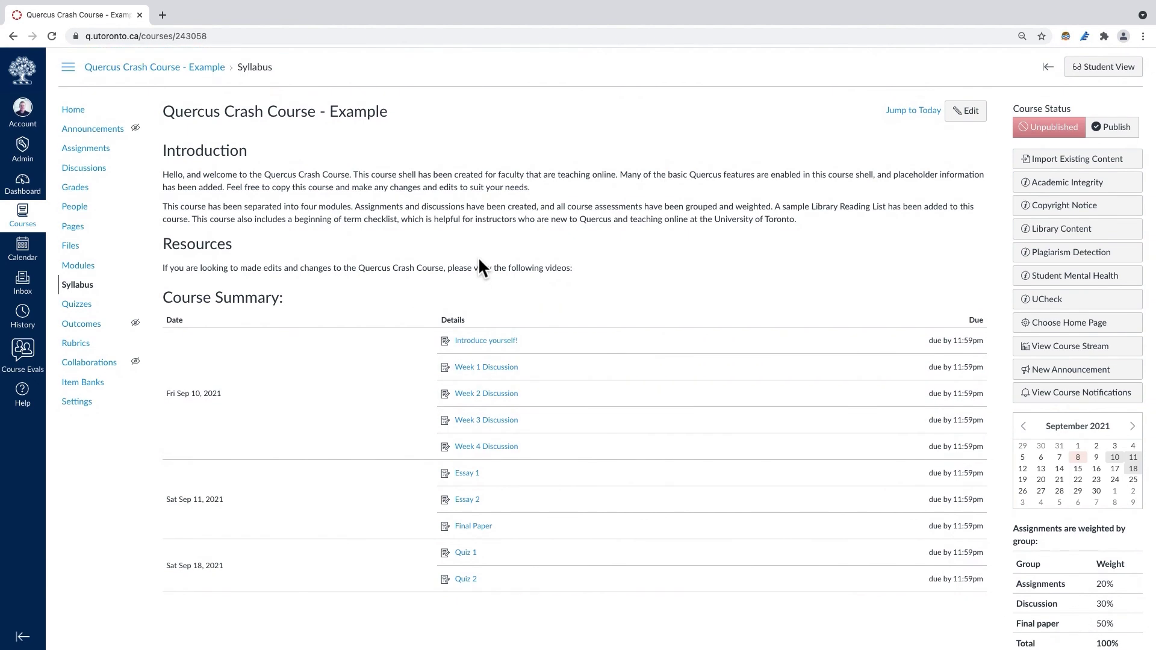